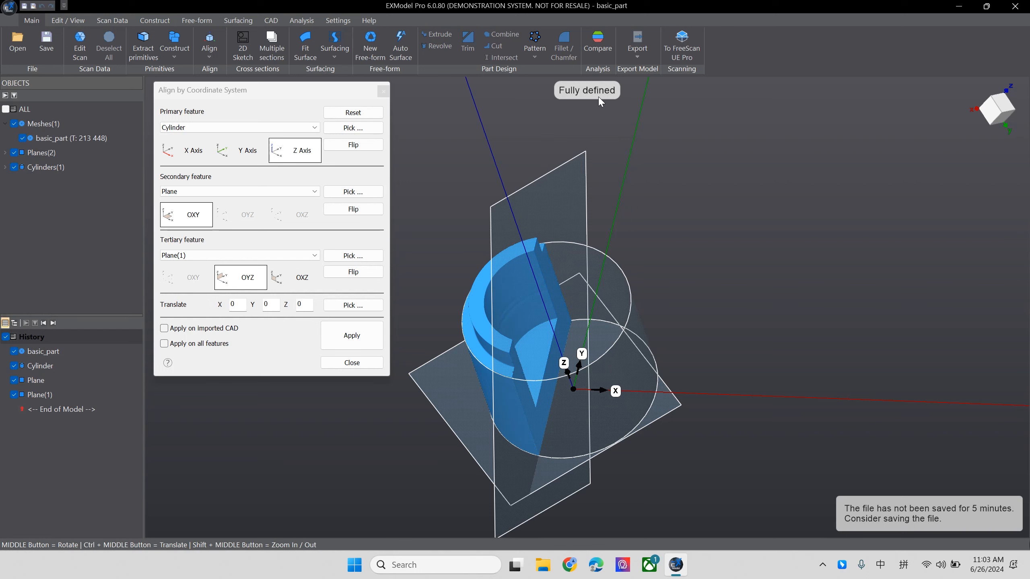
Apply the defined coordinate-system alignment and check the part's orientation in the Top, Front and Right views
click(371, 341)
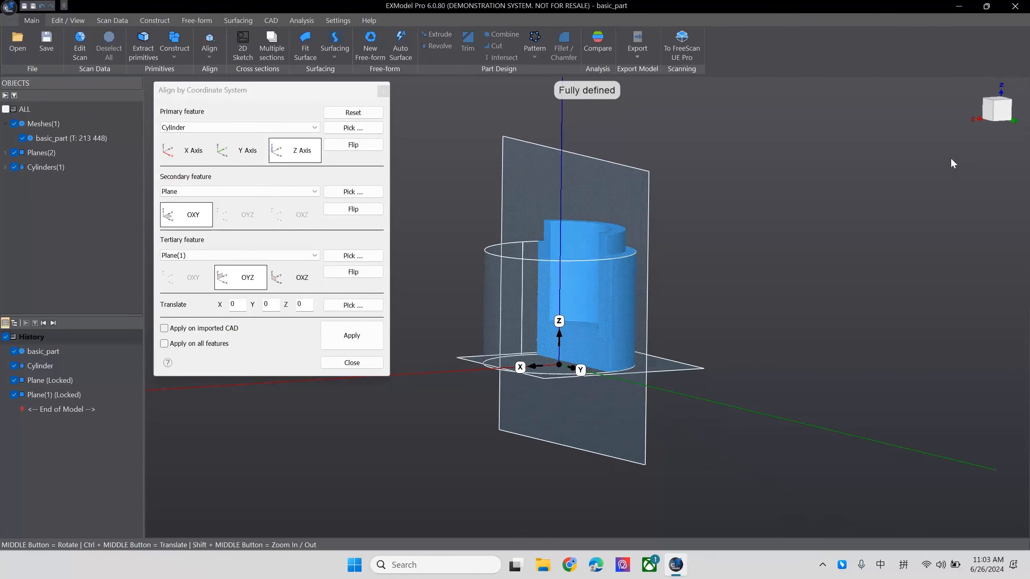
mouse_move(999, 112)
click(954, 173)
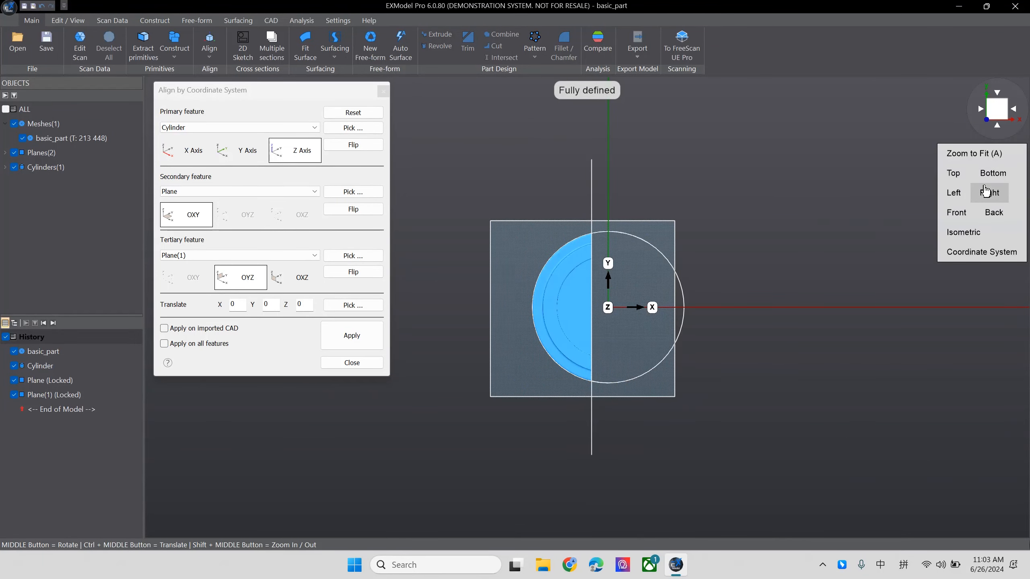
click(970, 212)
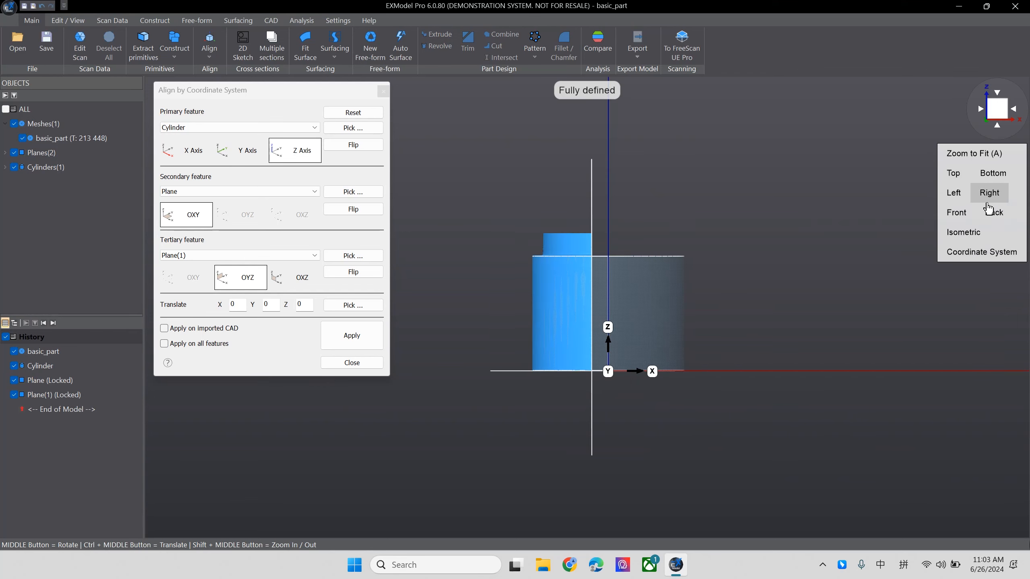
click(991, 195)
middle_drag(843, 272, 925, 309)
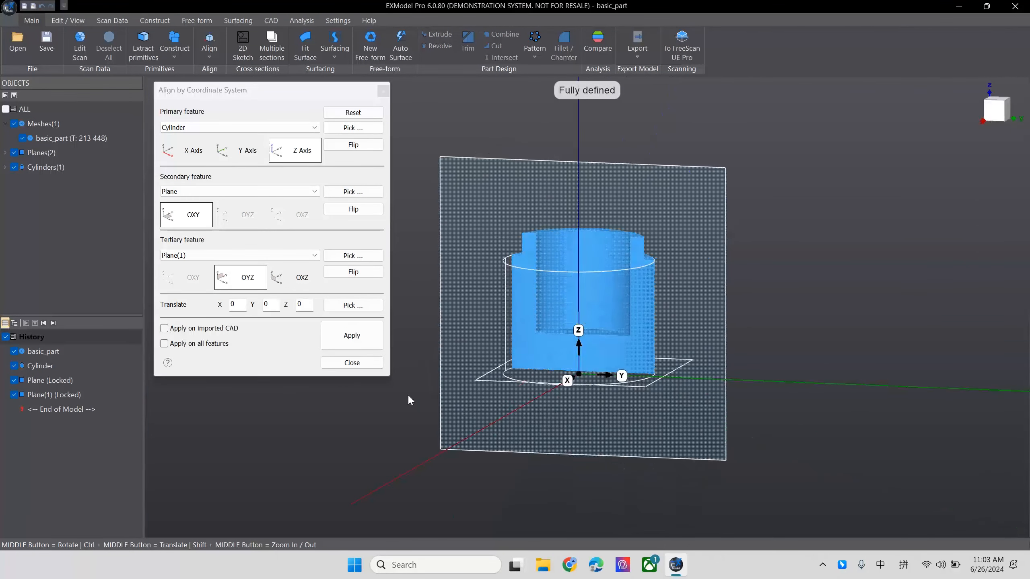
click(351, 363)
Select the part's top rim face for primitive extraction and fit a plane constrained Parallel to (OXY)
middle_drag(731, 324, 638, 288)
middle_drag(563, 232, 776, 221)
middle_drag(618, 207, 678, 334)
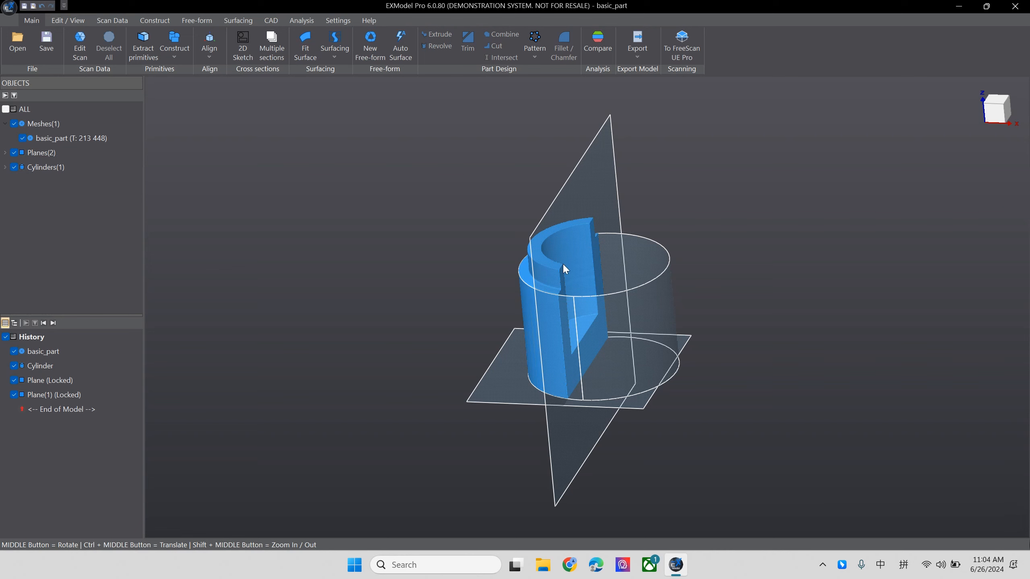
middle_drag(597, 264, 734, 363)
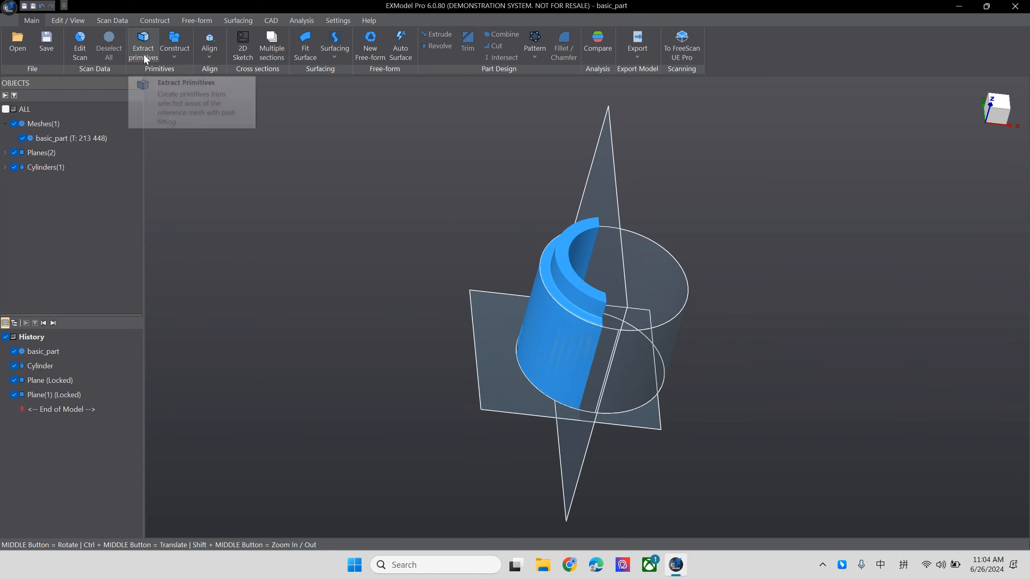
shift+middle_drag(605, 305, 672, 185)
shift+middle_drag(757, 364, 480, 218)
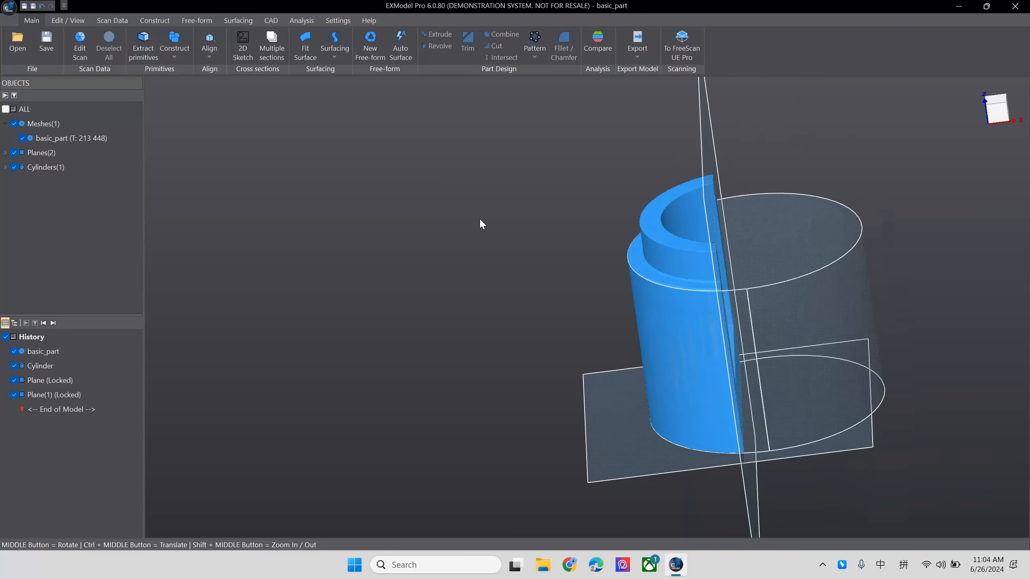
click(149, 53)
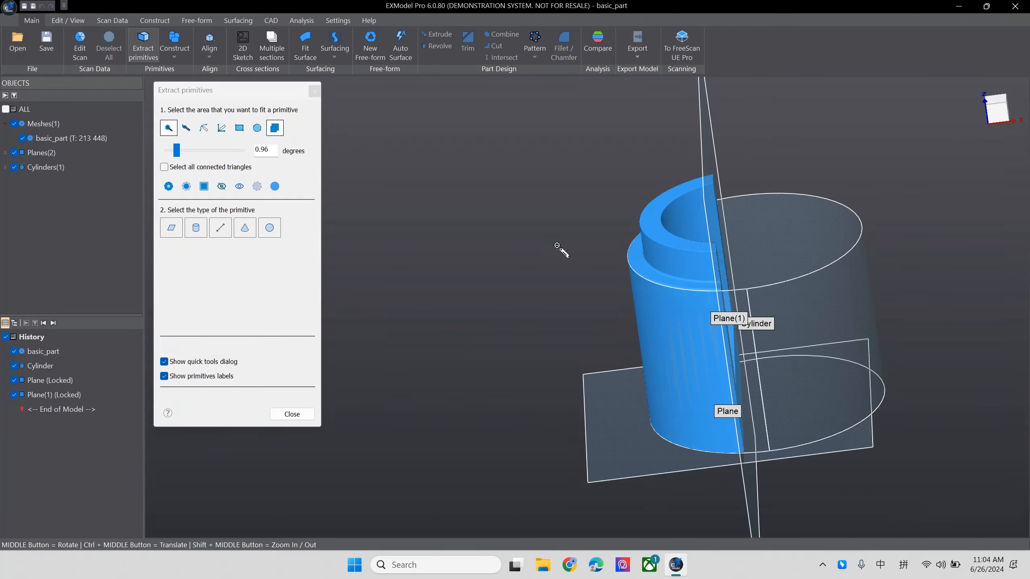
middle_drag(726, 219, 731, 276)
scroll(705, 243, up, 6)
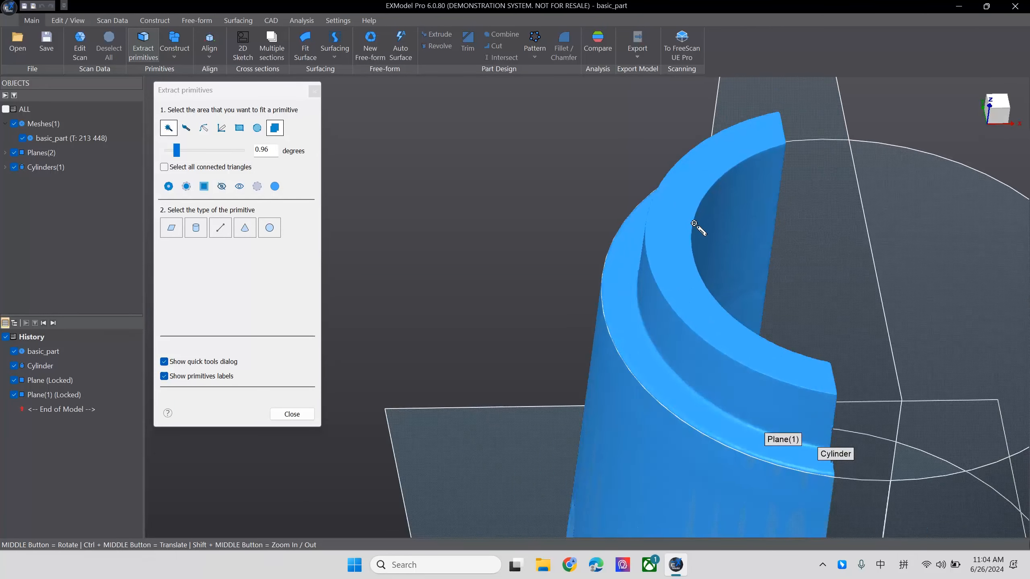
click(680, 207)
middle_drag(815, 274, 872, 274)
scroll(523, 414, down, 6)
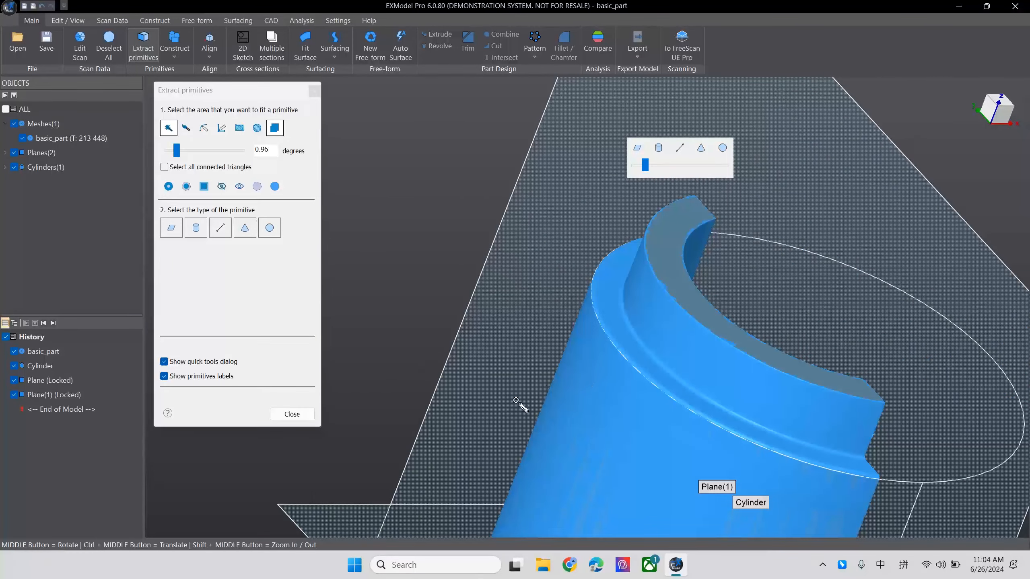
click(639, 152)
middle_drag(671, 272, 740, 210)
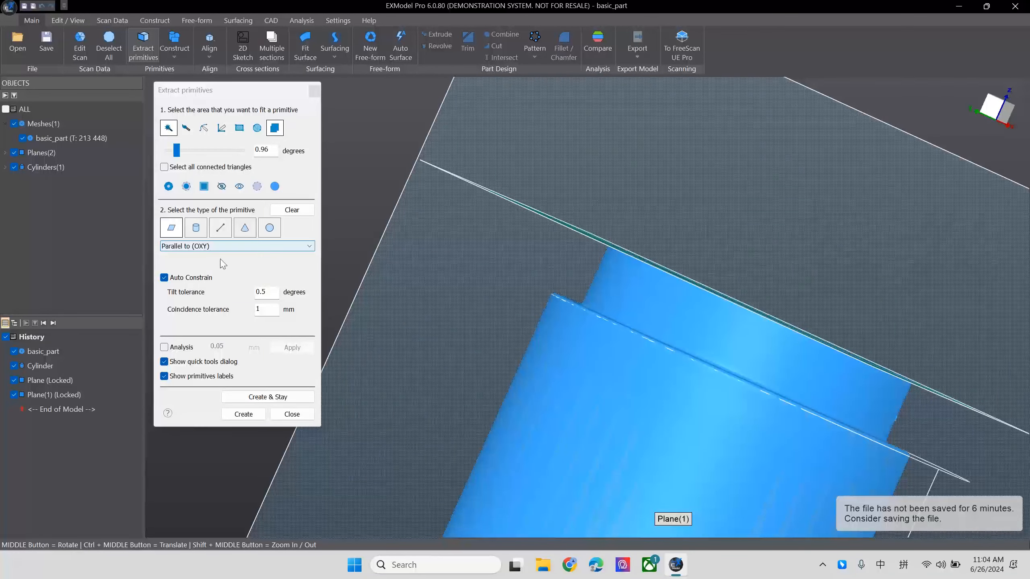
click(253, 246)
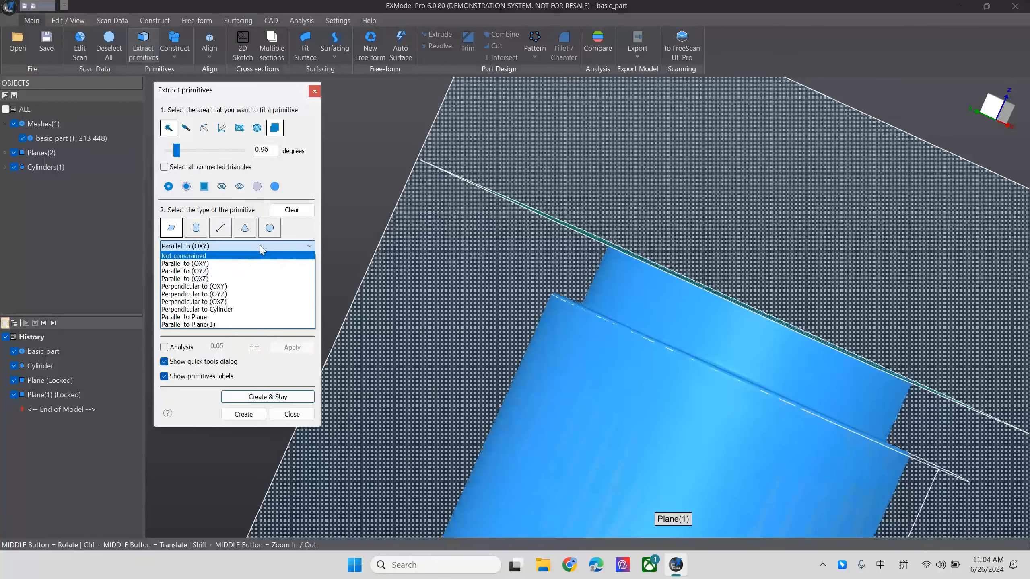
click(254, 263)
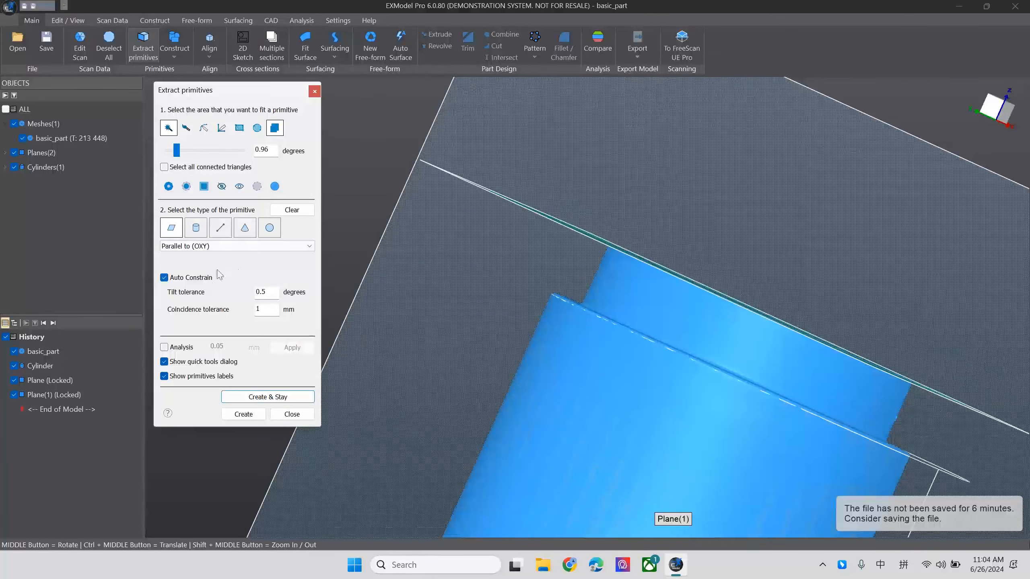
Check the fitted rim plane's deviation with Analysis at 0.05 mm, and create the plane while staying in primitive extraction
middle_drag(669, 270, 511, 277)
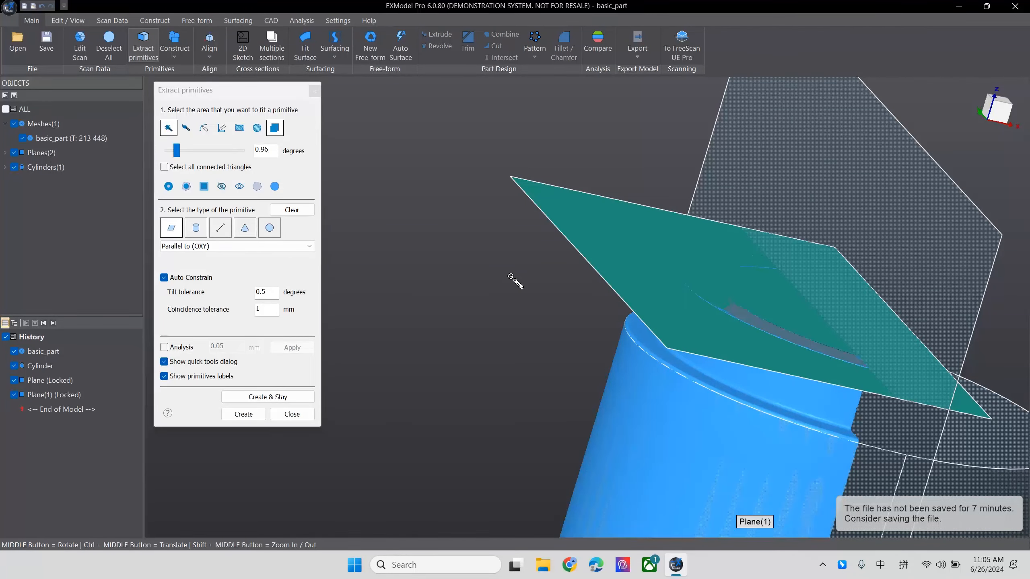
middle_drag(512, 277, 491, 317)
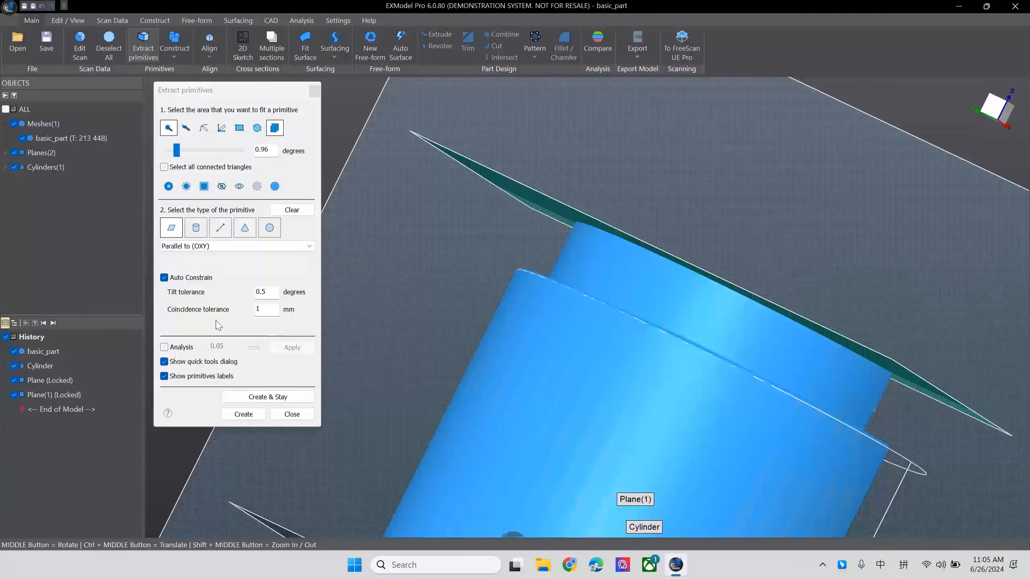
click(164, 347)
middle_drag(454, 308, 482, 322)
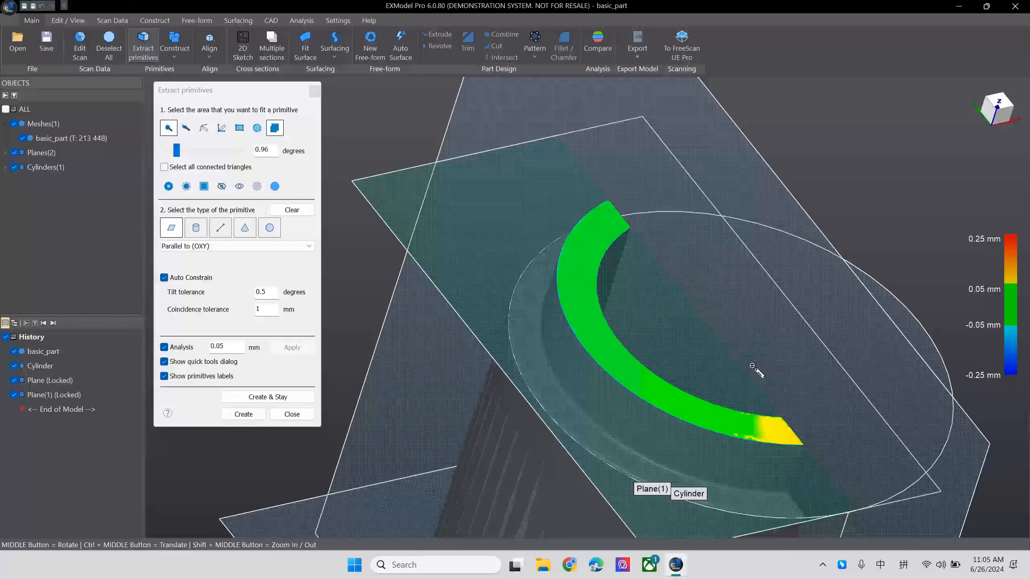
middle_drag(669, 395, 807, 370)
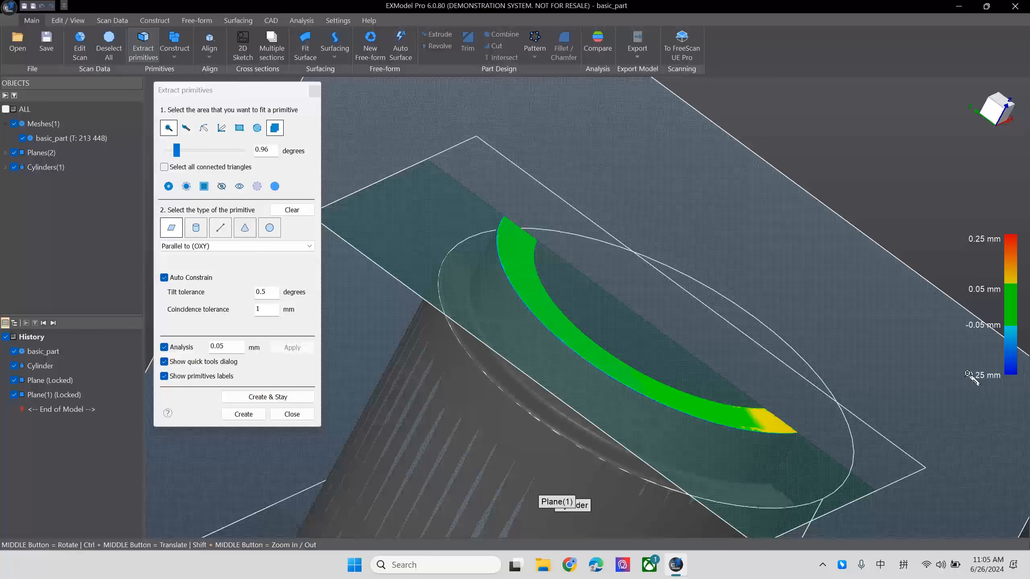
scroll(754, 418, up, 1)
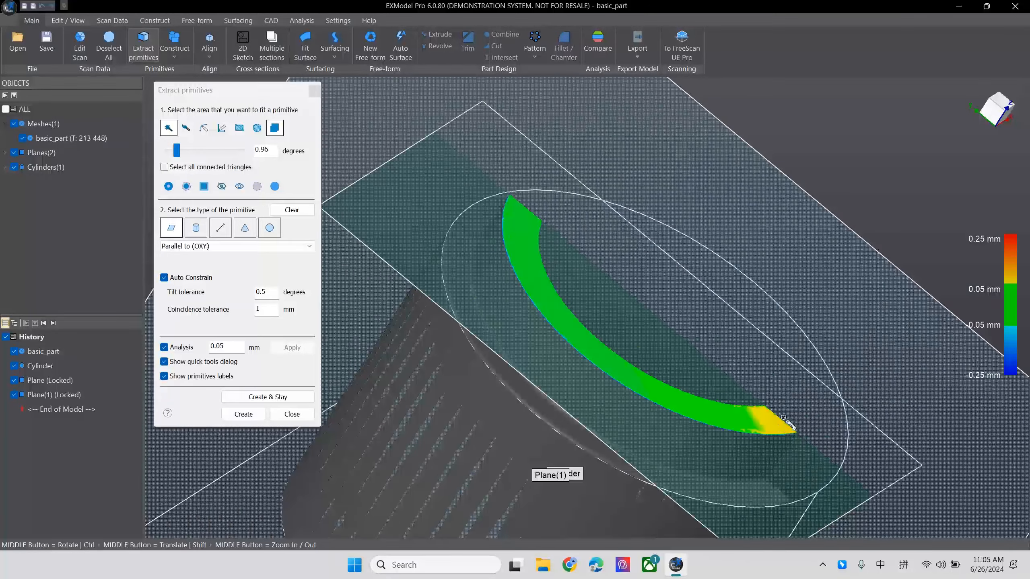
middle_drag(776, 430, 855, 340)
middle_drag(451, 329, 503, 388)
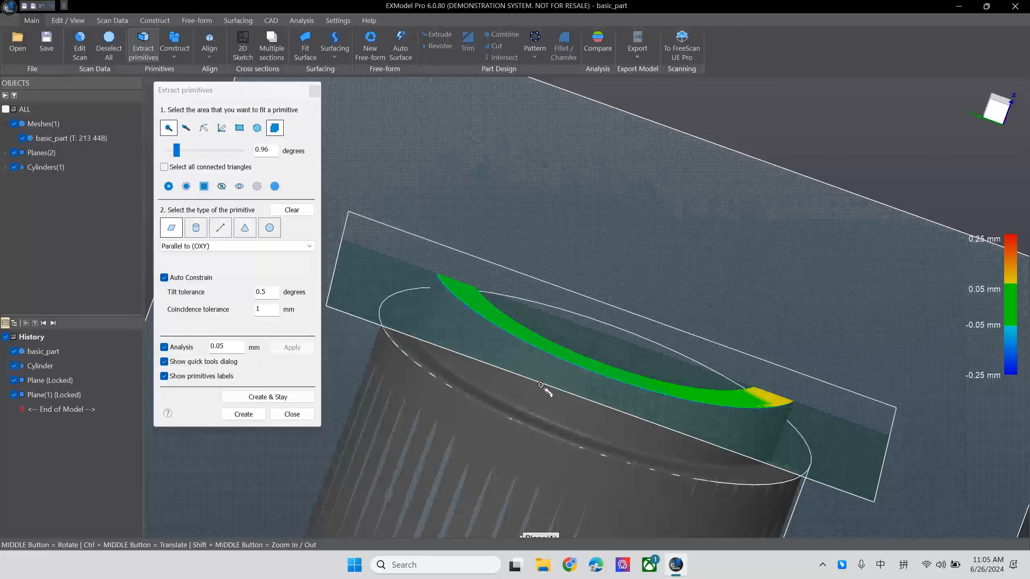
click(164, 348)
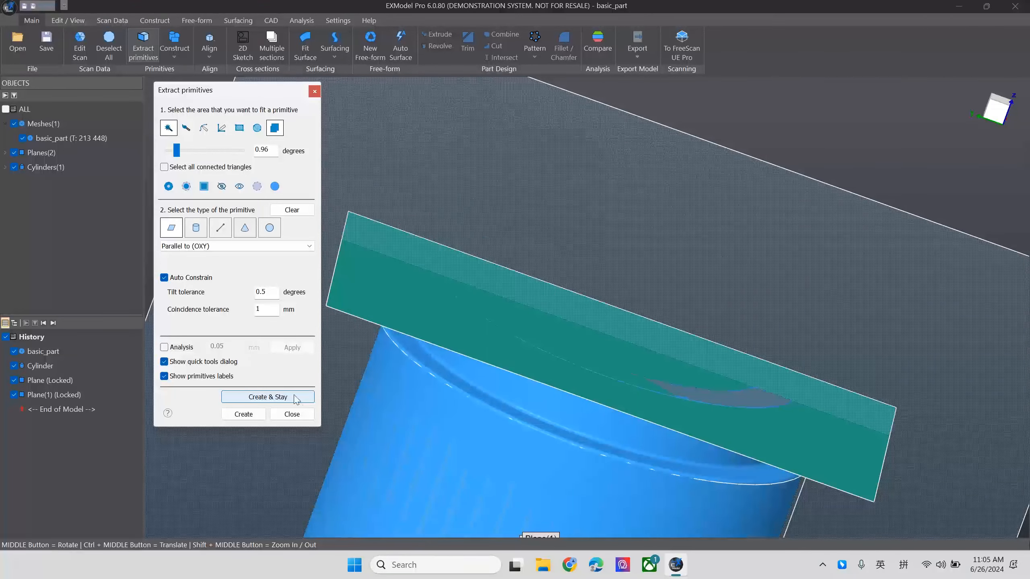
click(267, 397)
Extract a non-solid cylinder from the upper collar's outer wall, parallel to the Z axis with coincident axis
middle_drag(503, 409, 646, 345)
click(543, 396)
middle_drag(661, 395, 404, 406)
click(520, 341)
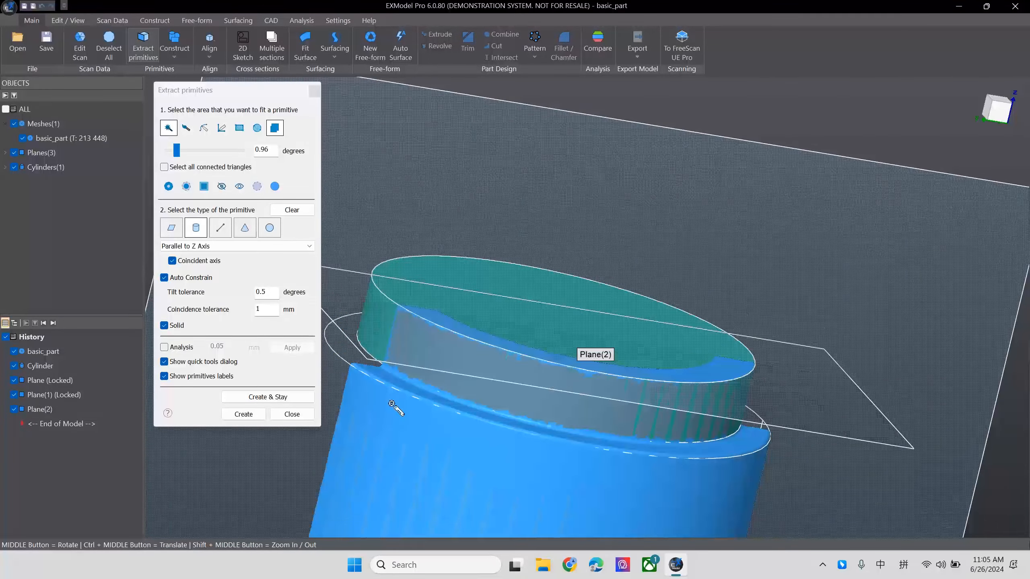
click(164, 325)
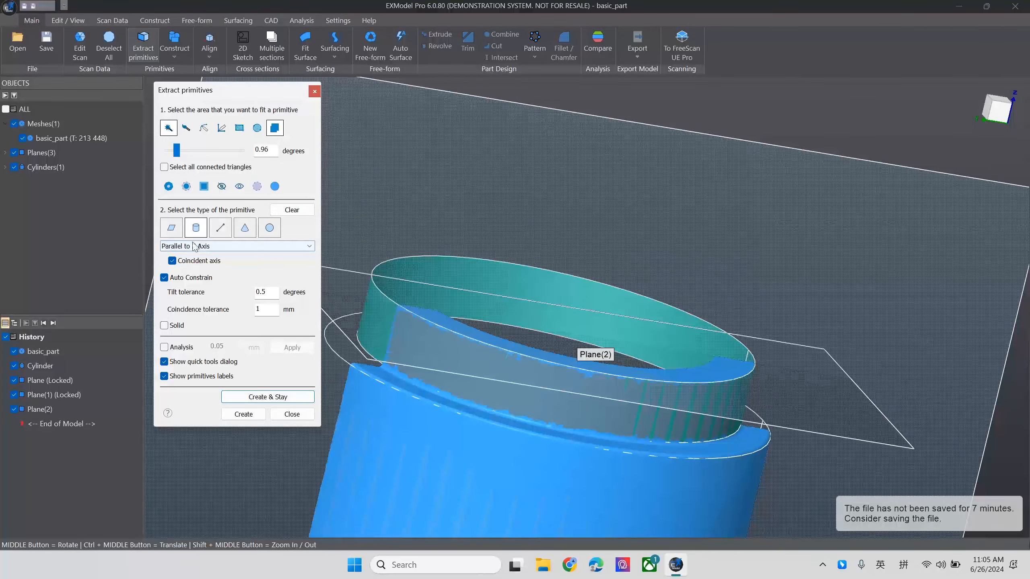
middle_drag(545, 361, 486, 329)
right_click(372, 393)
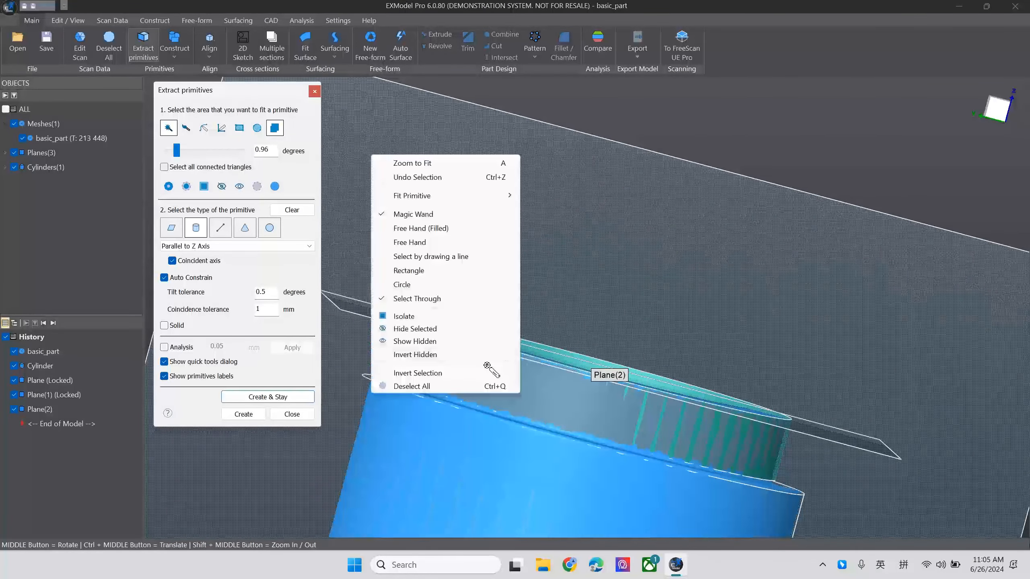
click(493, 385)
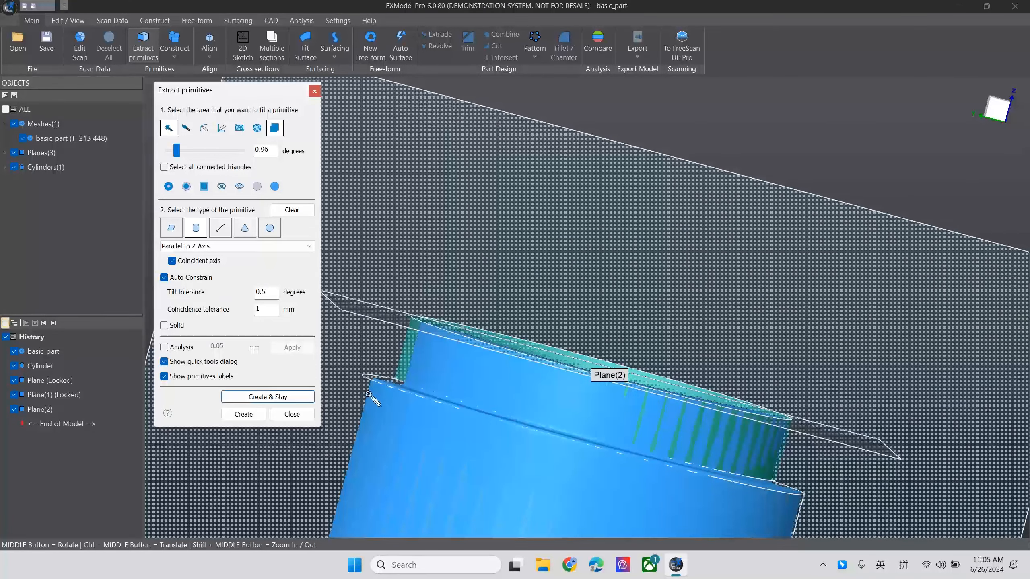
click(268, 396)
Extract a plane from the flat ledge at the base of the upper collar
middle_drag(425, 405, 466, 442)
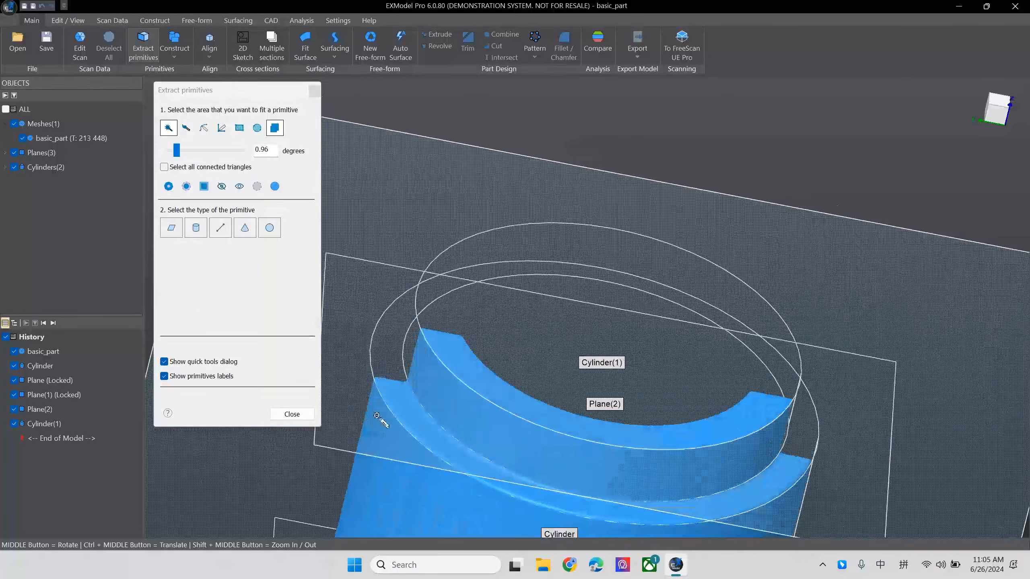
click(408, 413)
middle_drag(510, 470, 521, 400)
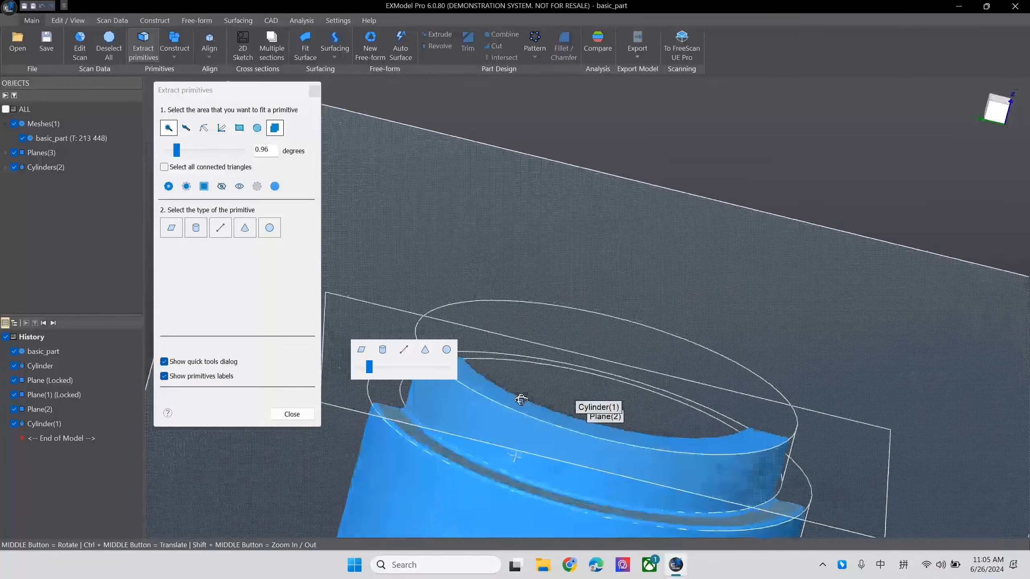
click(361, 349)
middle_drag(403, 372, 527, 345)
click(267, 396)
Select the inner bore wall for primitive fitting and set the selection sensitivity to 0.88 degrees
middle_drag(559, 390, 755, 352)
scroll(585, 356, down, 5)
scroll(572, 366, up, 3)
scroll(608, 353, down, 5)
scroll(510, 441, up, 5)
middle_drag(678, 420, 557, 337)
click(578, 276)
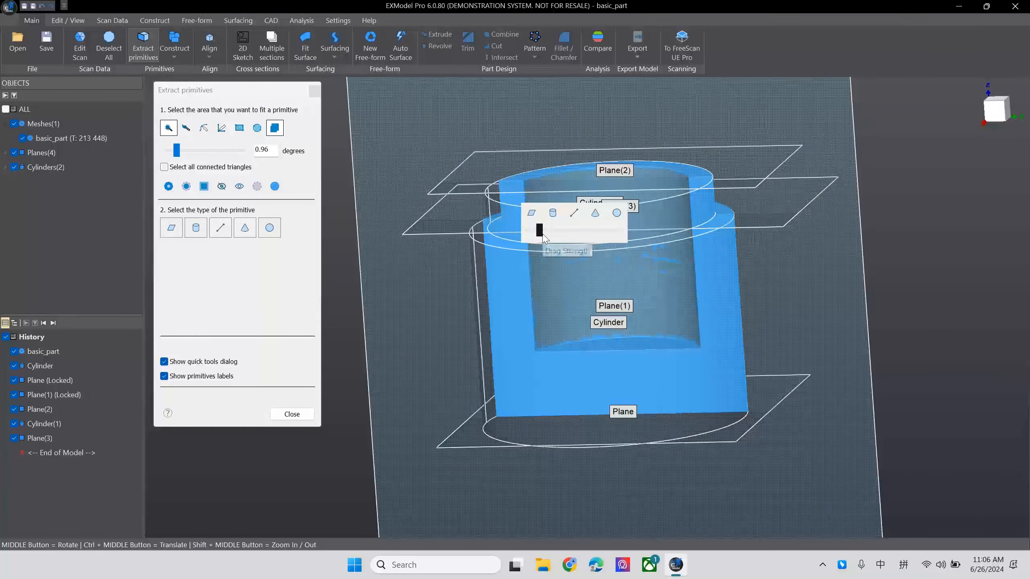
drag(539, 230, 542, 235)
middle_drag(558, 251, 351, 221)
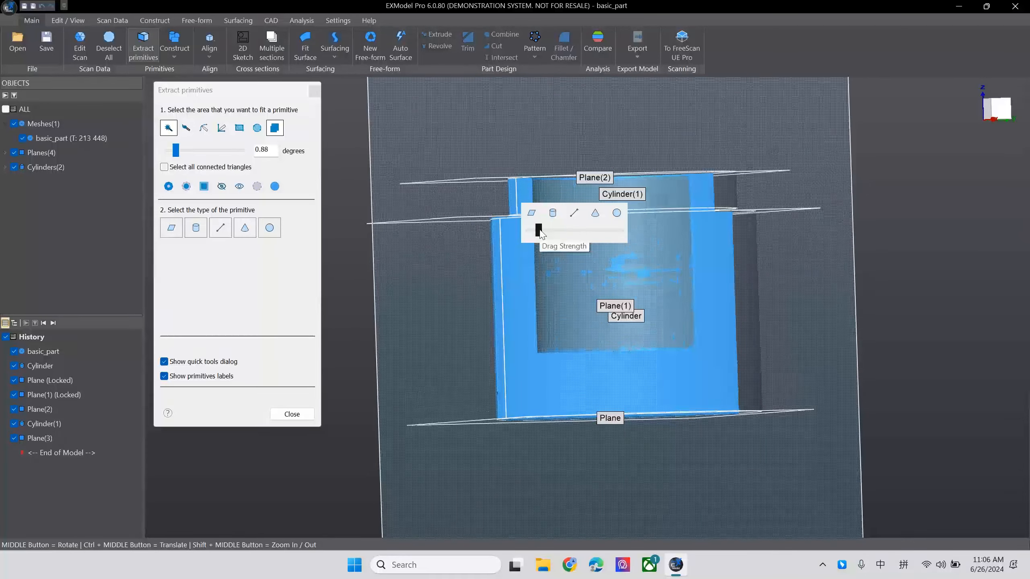
middle_drag(656, 321, 685, 339)
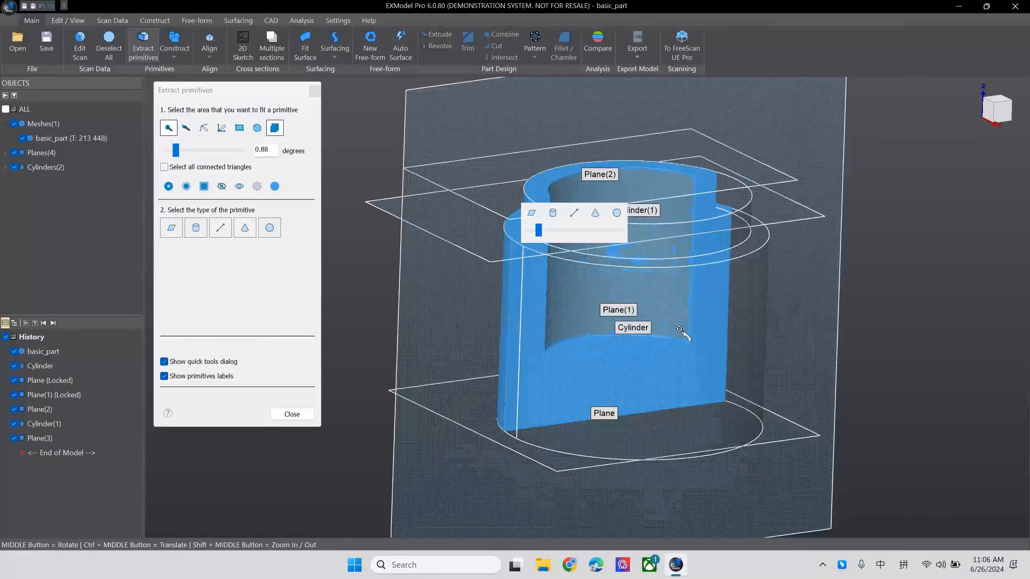
scroll(671, 311, up, 5)
middle_drag(723, 306, 759, 244)
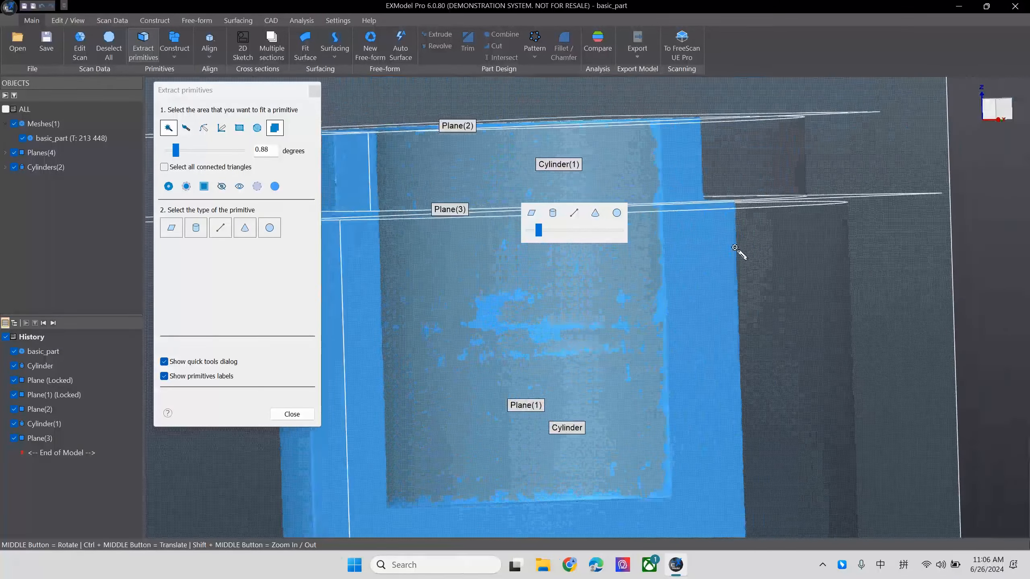
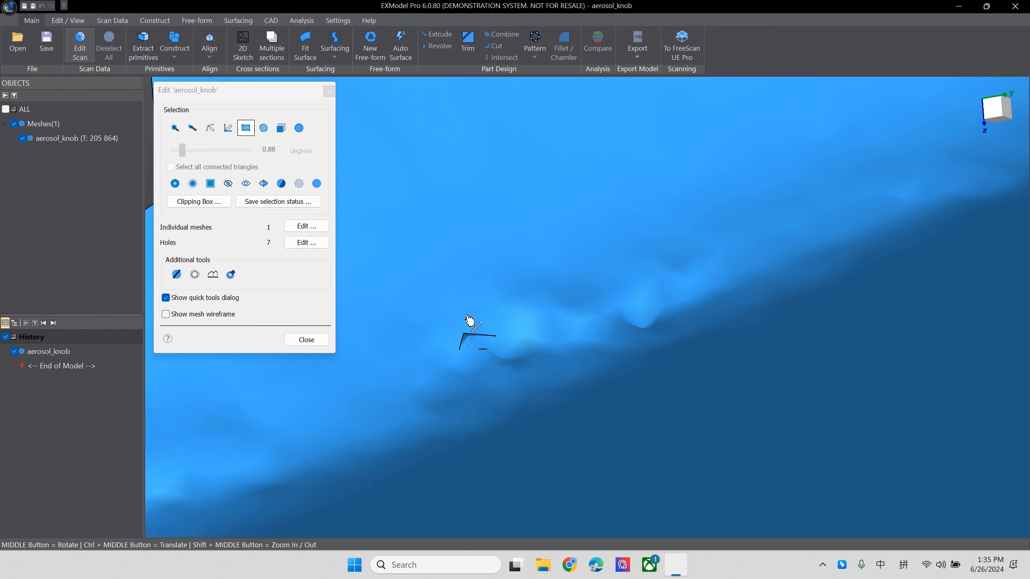
Brush-select the mesh around the tiny hole along the aerosol_knob edge and defeature that area
mouse_move(473, 349)
mouse_down()
mouse_move(478, 338)
mouse_move(517, 345)
mouse_up()
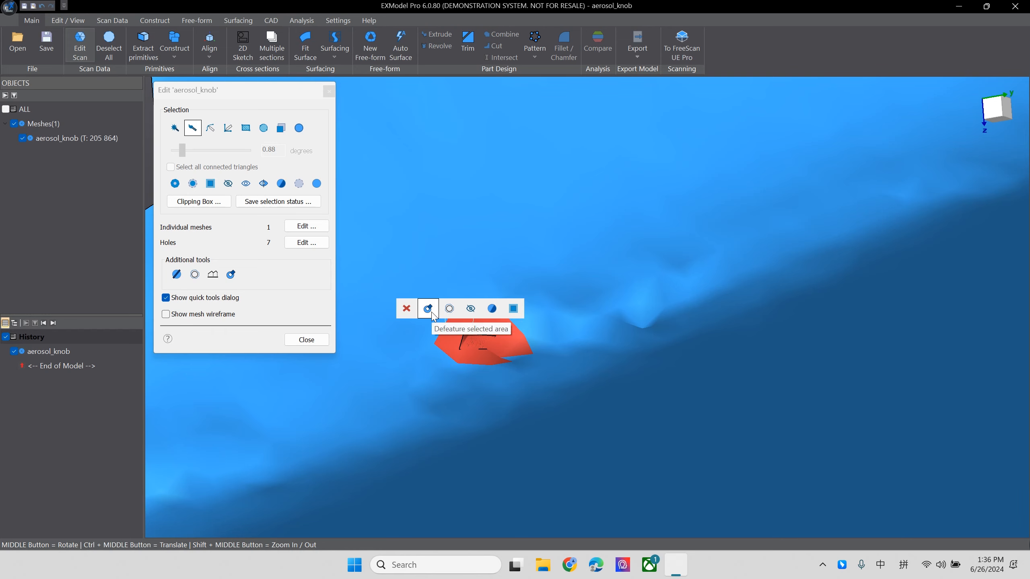
click(432, 313)
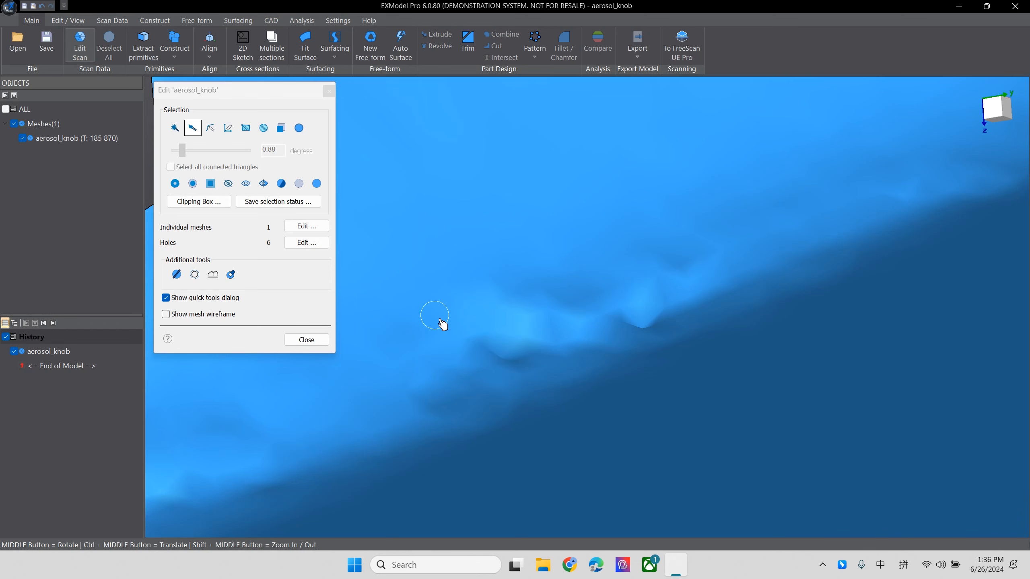
Brush-select the mesh around the rounded hole near the knob's narrow end and defeature that area
scroll(443, 325, down, 3)
middle_drag(676, 377, 835, 344)
scroll(835, 346, up, 4)
middle_drag(886, 225, 821, 295)
scroll(836, 317, up, 3)
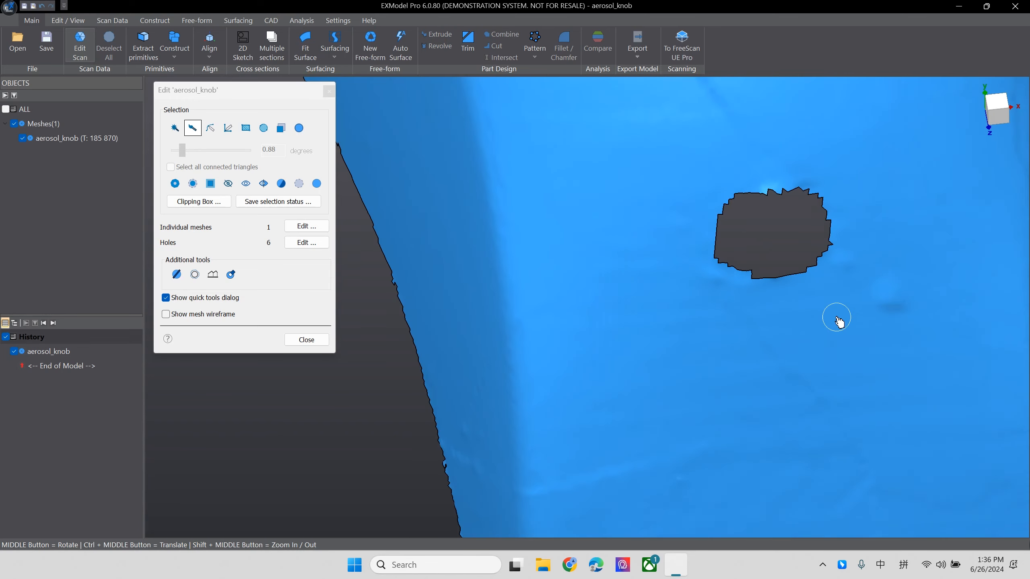
mouse_move(728, 204)
mouse_down()
mouse_move(788, 195)
mouse_move(841, 218)
mouse_move(816, 294)
mouse_move(723, 299)
mouse_move(707, 205)
mouse_up()
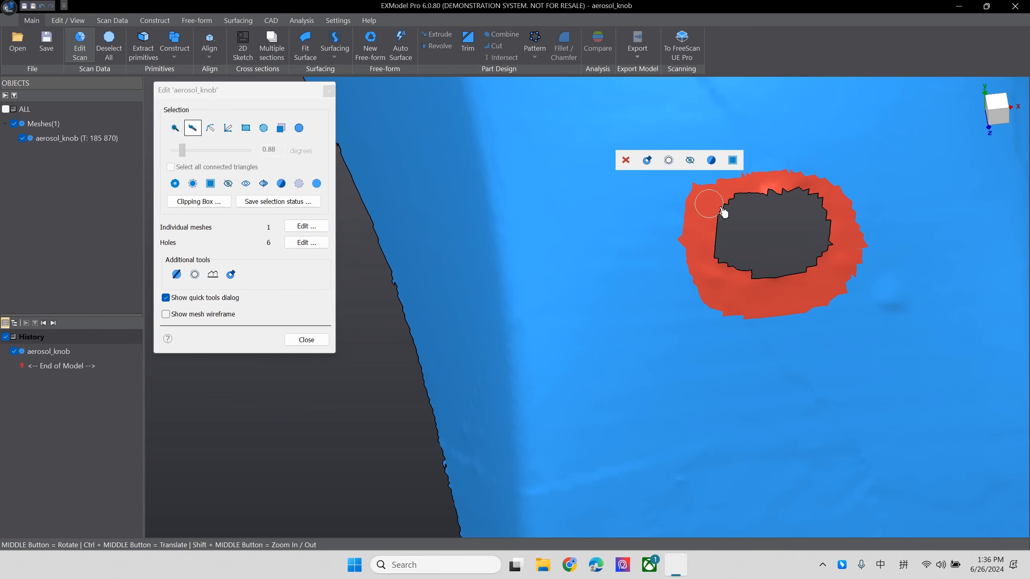
click(647, 160)
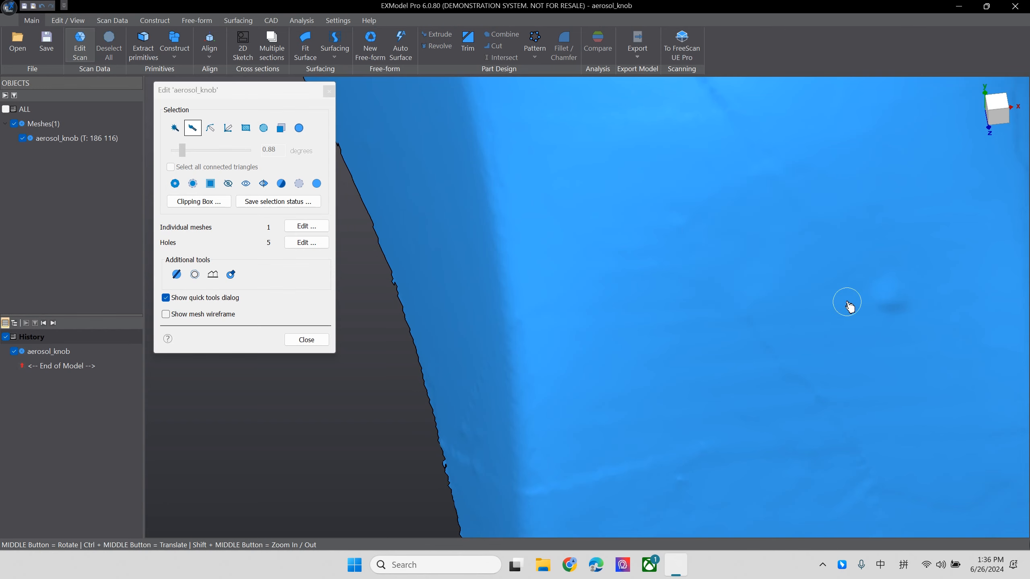
Brush-select the small bumps on the knob's side wall and defeature them
scroll(749, 360, down, 5)
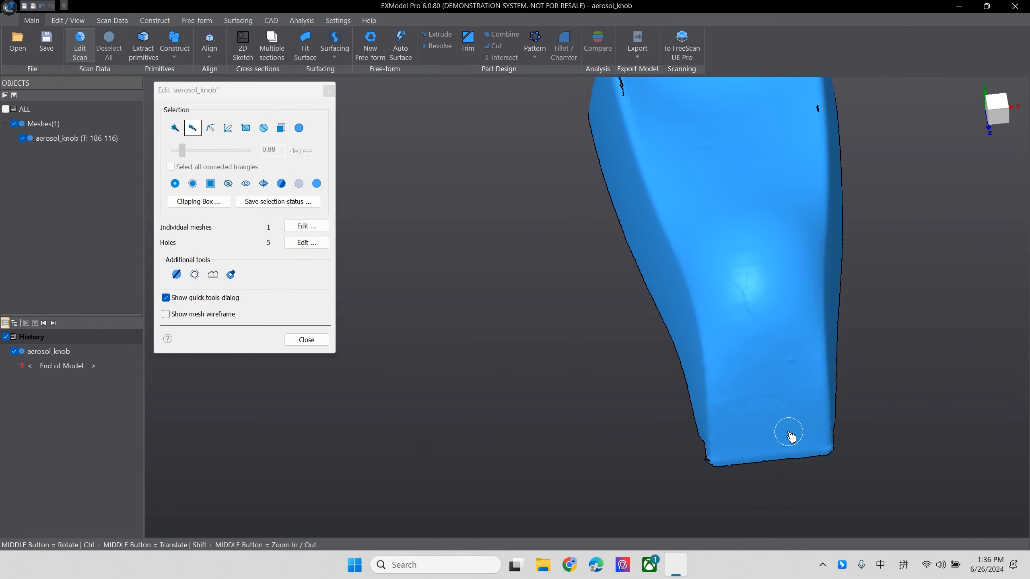
middle_drag(732, 485, 919, 248)
scroll(919, 247, up, 6)
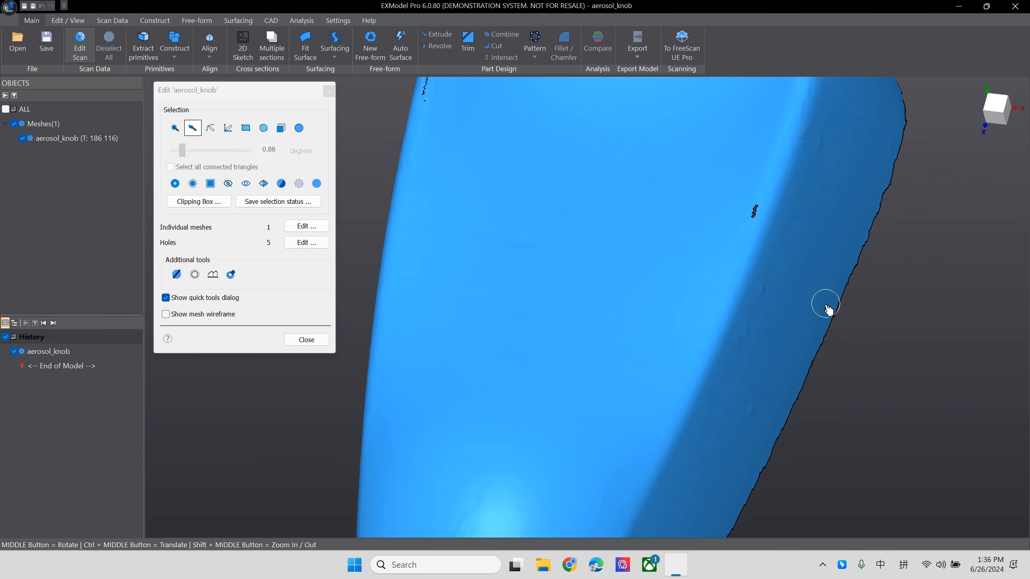
mouse_move(652, 308)
middle_down()
mouse_move(745, 340)
mouse_move(702, 292)
middle_up()
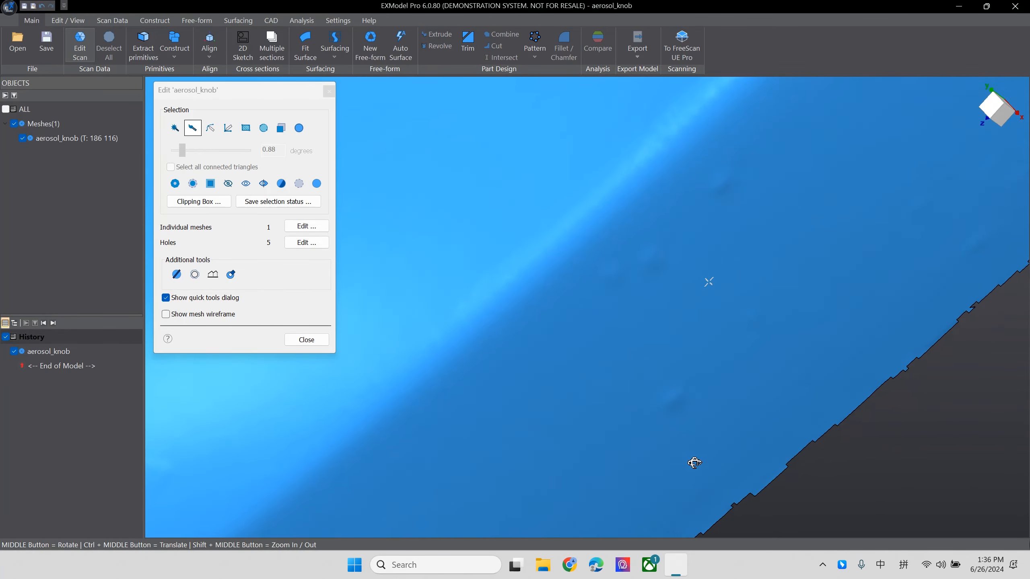
mouse_move(665, 249)
mouse_down()
mouse_move(637, 252)
mouse_move(646, 288)
mouse_up()
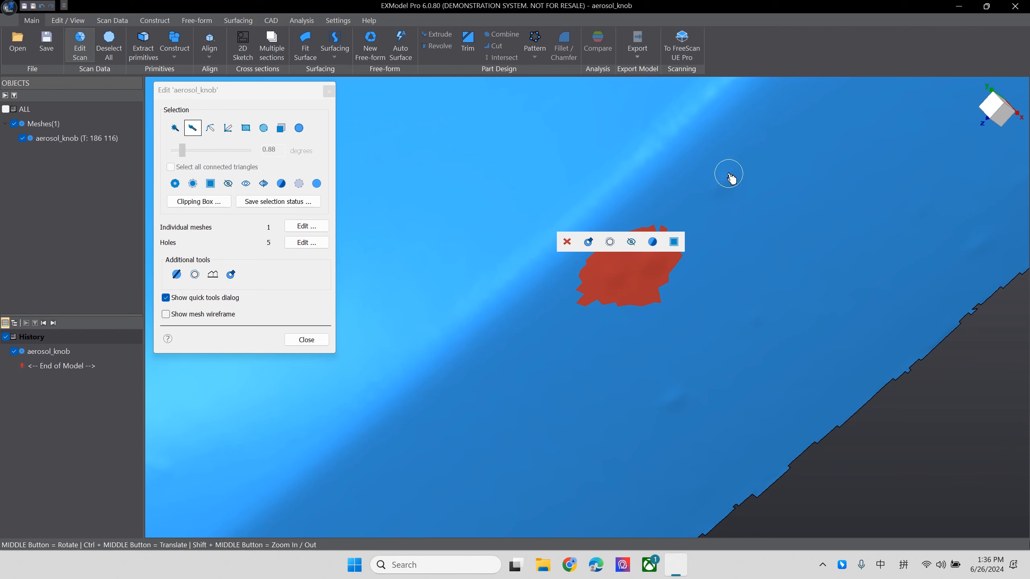
drag(726, 175, 731, 205)
drag(684, 394, 701, 407)
click(645, 358)
Brush-select the rim of the open hole on the side wall and defeature it
middle_drag(701, 269, 679, 238)
mouse_move(679, 238)
mouse_down()
mouse_move(616, 225)
mouse_move(589, 297)
mouse_move(694, 287)
mouse_up()
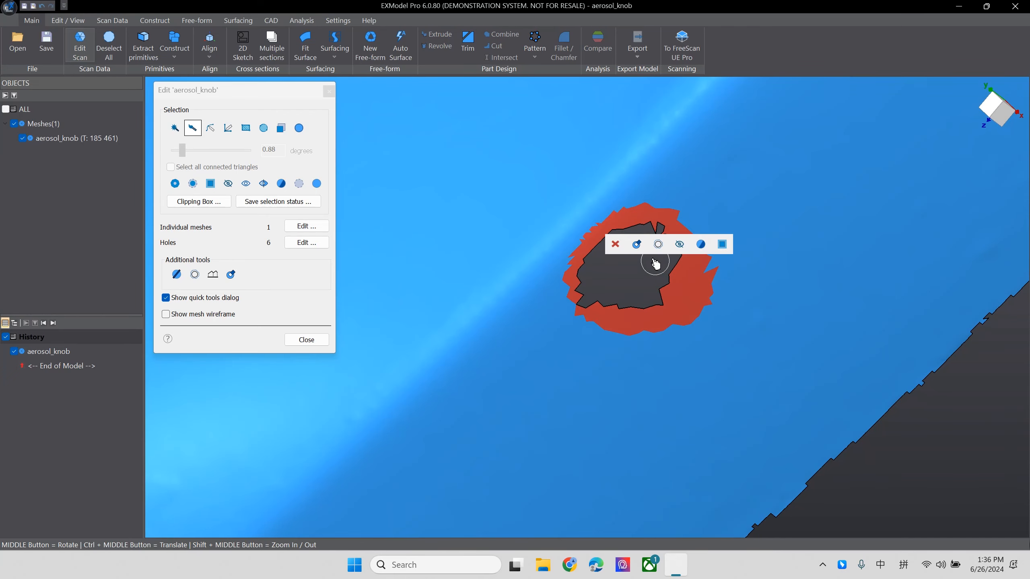
click(636, 245)
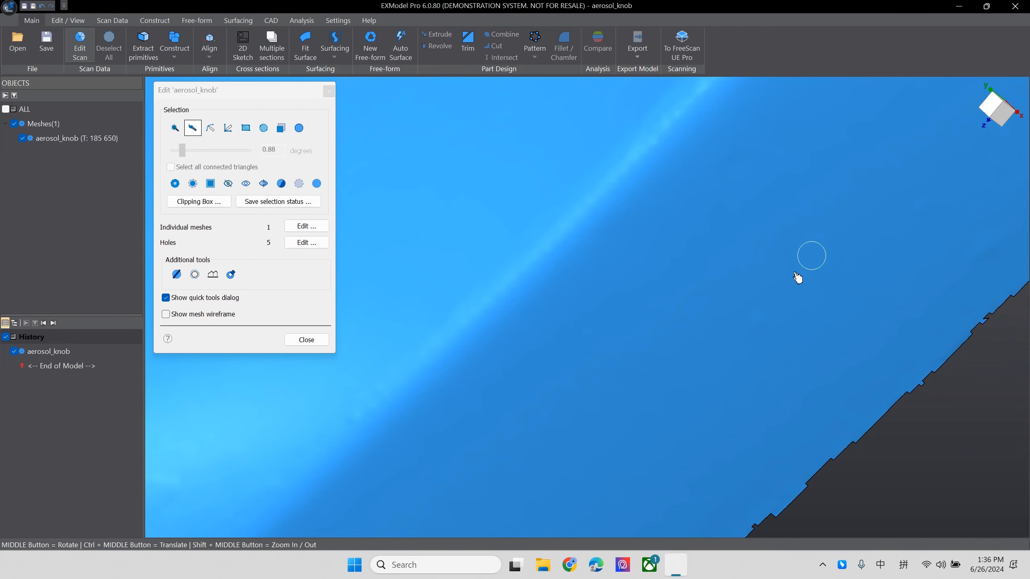
Brush-select the mesh around the short zigzag slit on the edge above the side wall and defeature it
scroll(705, 401, down, 3)
scroll(717, 239, up, 3)
middle_drag(717, 240, 817, 422)
mouse_move(767, 280)
mouse_down()
mouse_move(717, 300)
mouse_move(762, 278)
mouse_up()
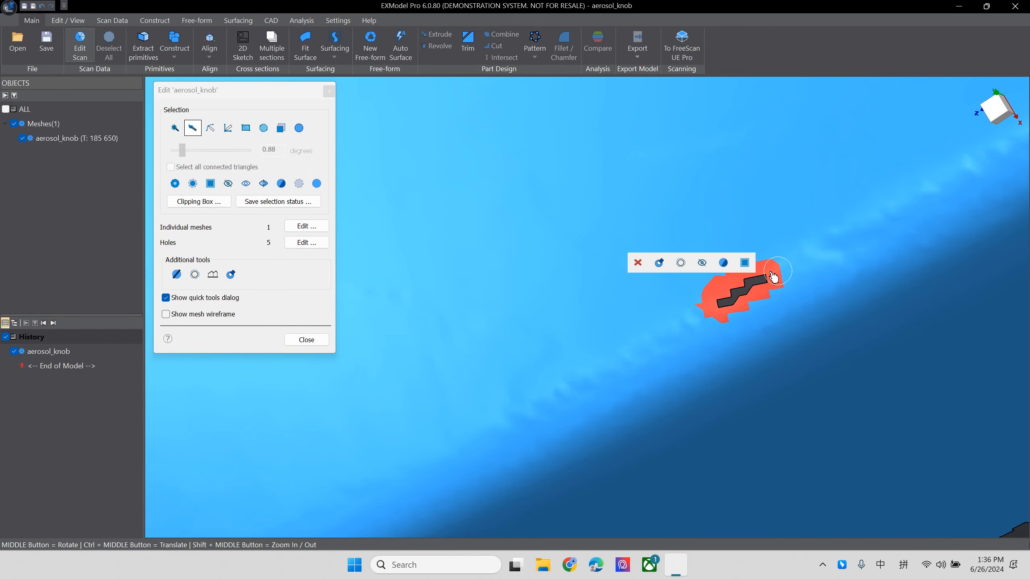
click(659, 266)
Fill the long jagged hole along the recess edge with the fill algorithm set to Automatically decided
scroll(652, 325, up, 5)
scroll(650, 352, down, 5)
middle_drag(676, 329, 651, 347)
scroll(653, 229, up, 6)
scroll(659, 227, up, 3)
scroll(650, 348, down, 2)
middle_drag(557, 365, 501, 418)
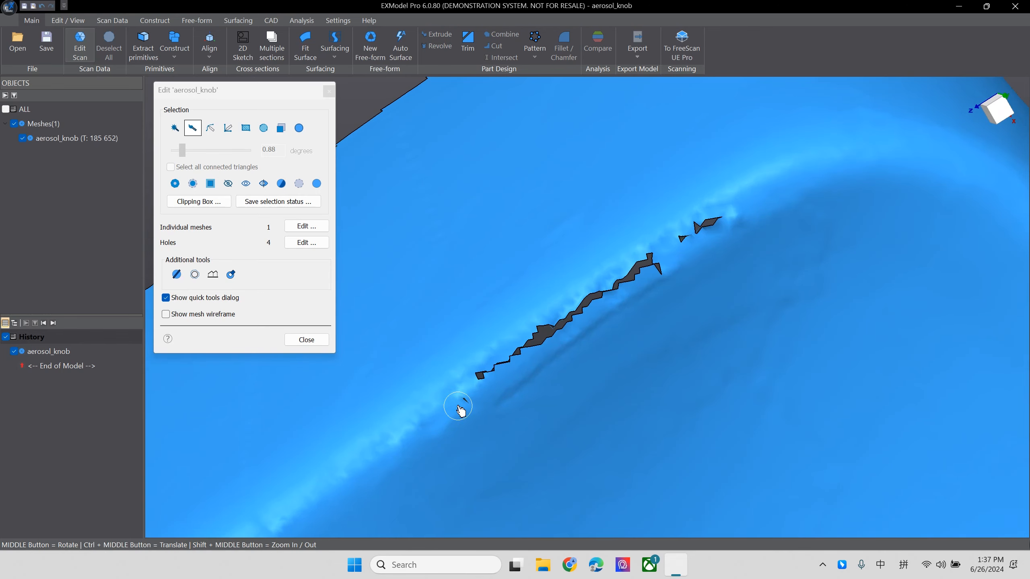
mouse_move(515, 388)
middle_down()
mouse_move(694, 372)
mouse_move(742, 411)
mouse_move(598, 423)
mouse_move(586, 318)
mouse_move(612, 275)
middle_up()
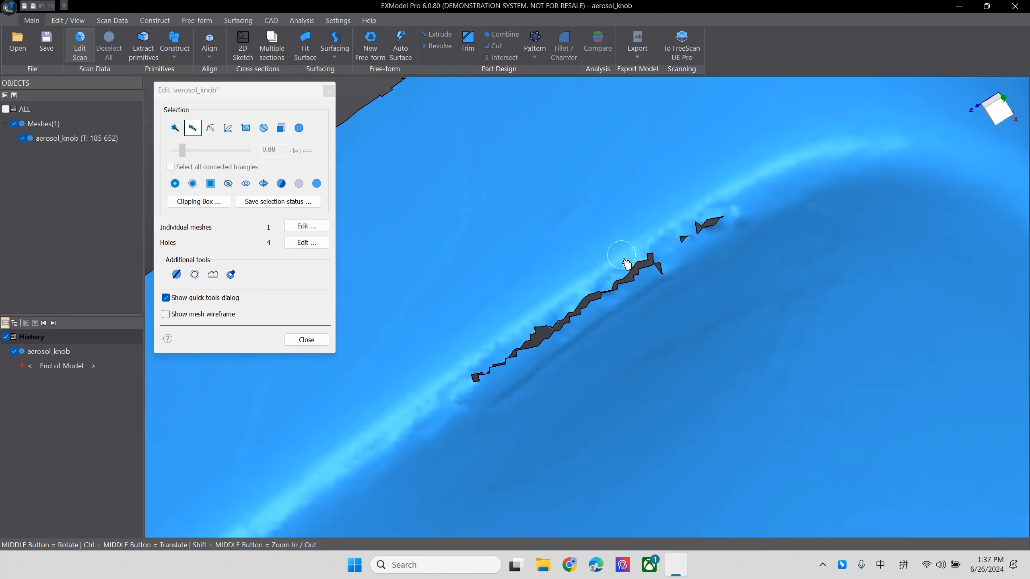
click(310, 243)
click(292, 132)
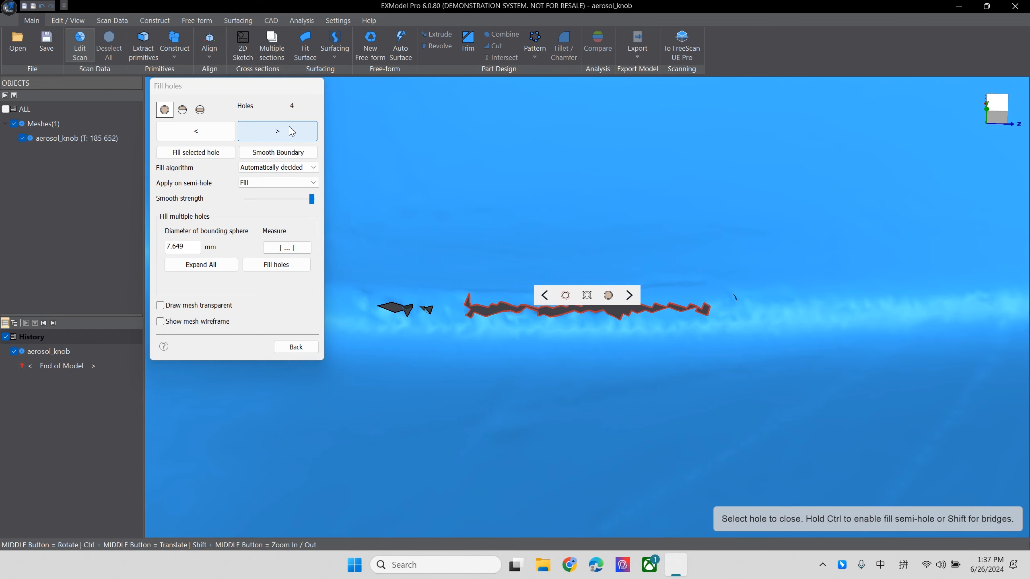
click(608, 296)
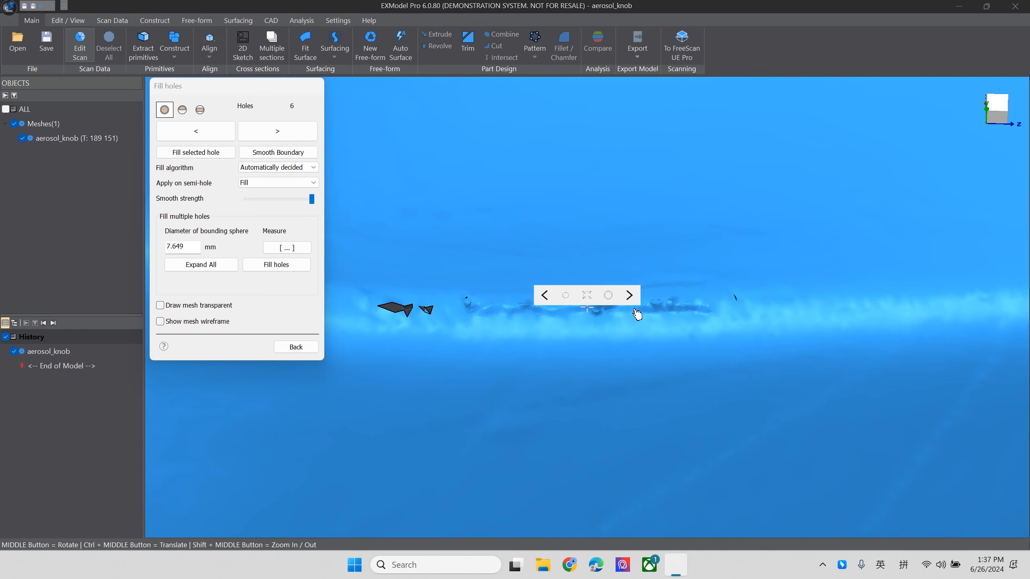
scroll(651, 311, up, 6)
scroll(646, 309, down, 5)
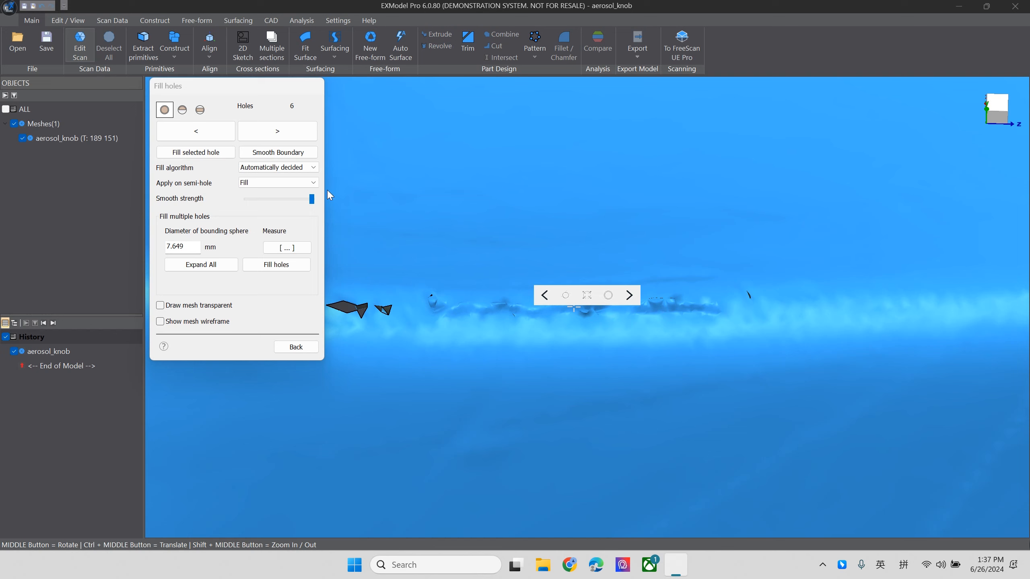
Leave hole filling, brush-select the rough filled strip along the recess edge and defeature it
click(296, 347)
mouse_move(427, 296)
mouse_down()
mouse_move(619, 317)
mouse_move(772, 306)
mouse_up()
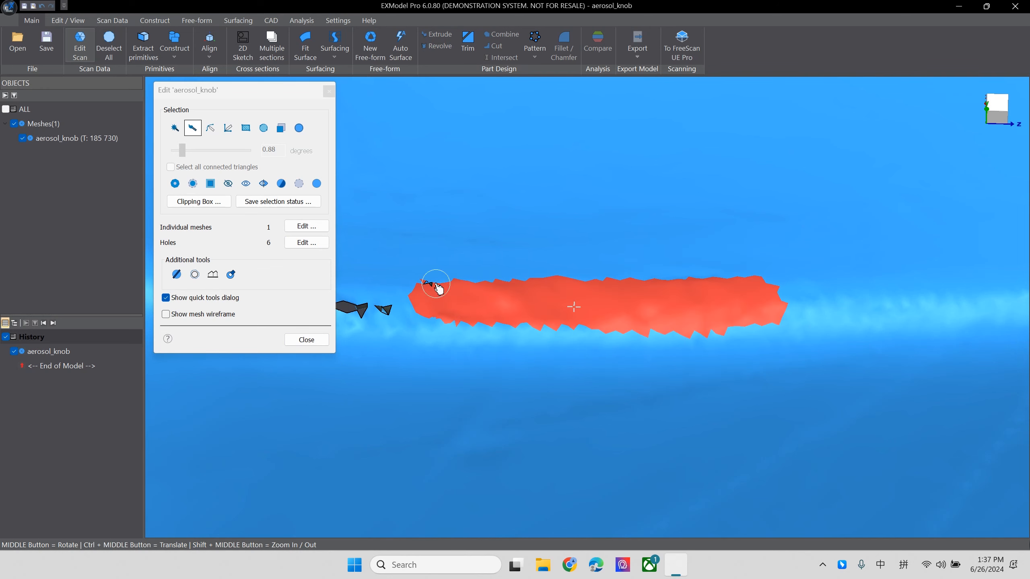
click(430, 284)
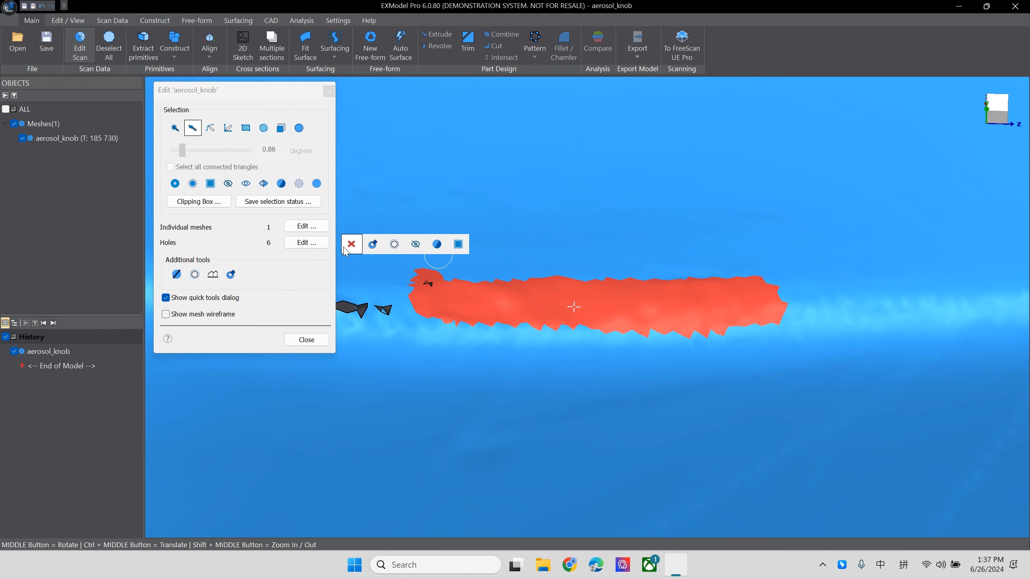
click(391, 244)
Select the larger dart-shaped hole on the recess edge for filling and expand its boundary twice
scroll(641, 342, down, 4)
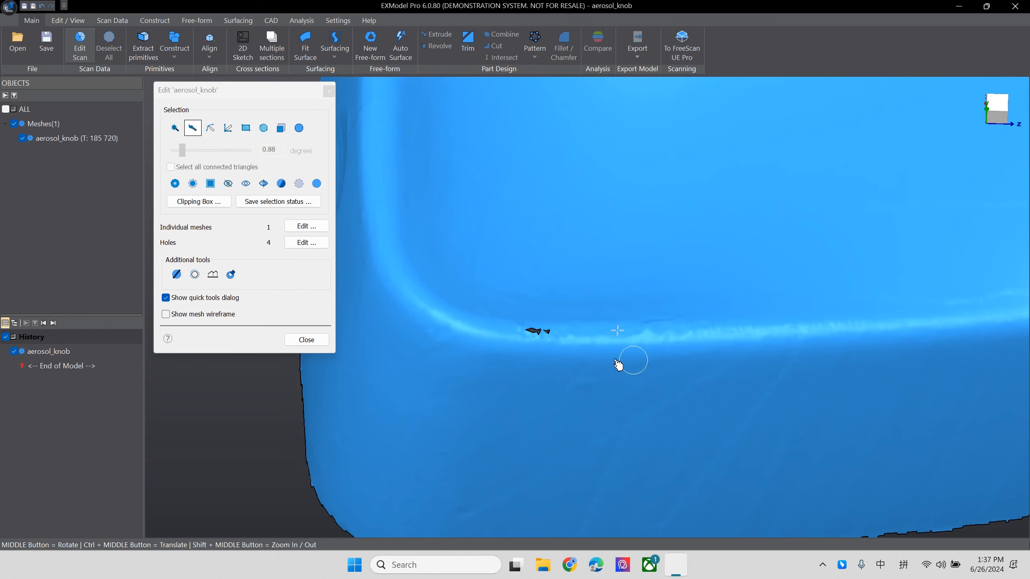
scroll(529, 340, up, 6)
mouse_move(600, 331)
middle_down()
mouse_move(592, 376)
mouse_move(599, 350)
middle_up()
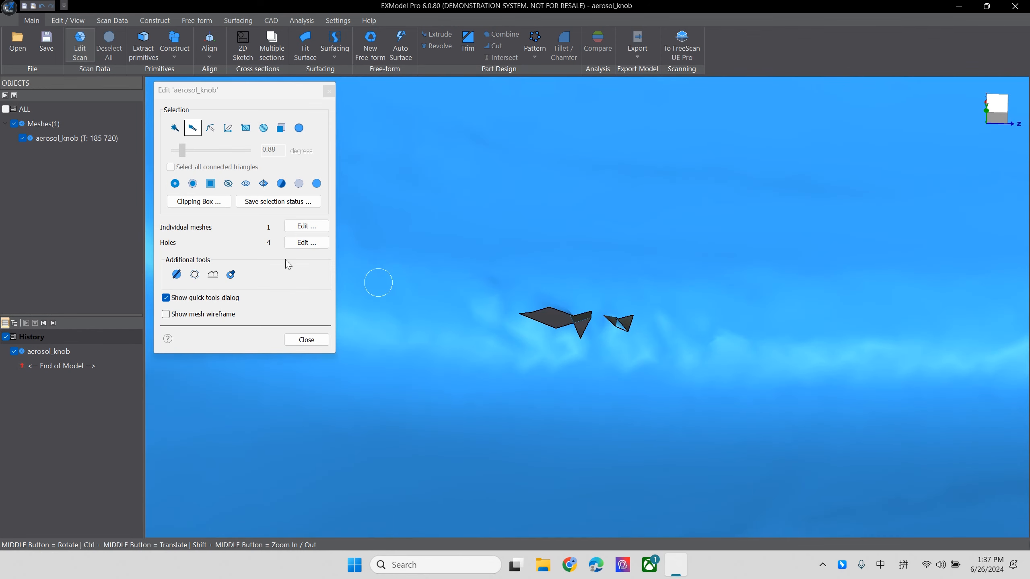
click(316, 242)
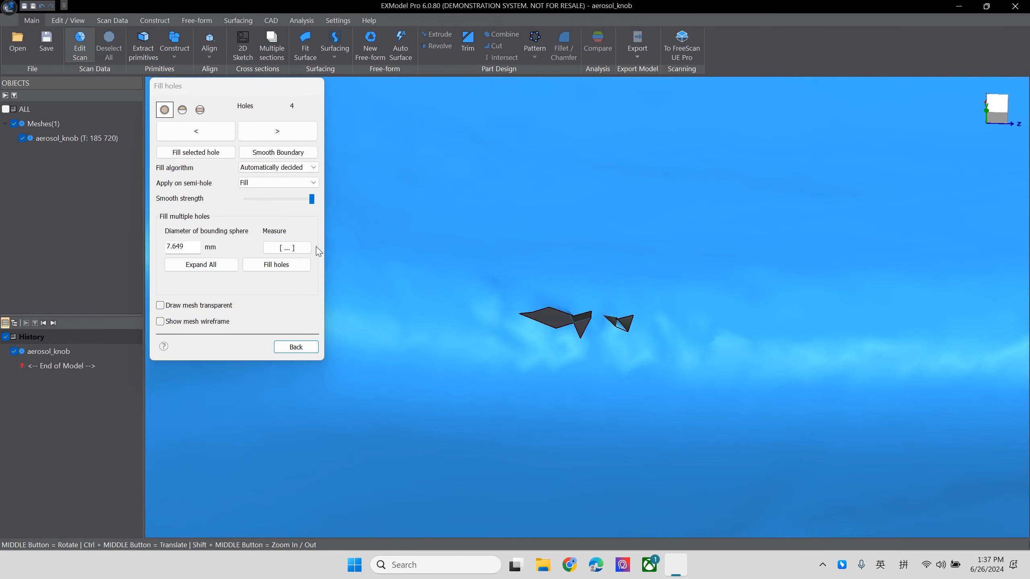
click(294, 138)
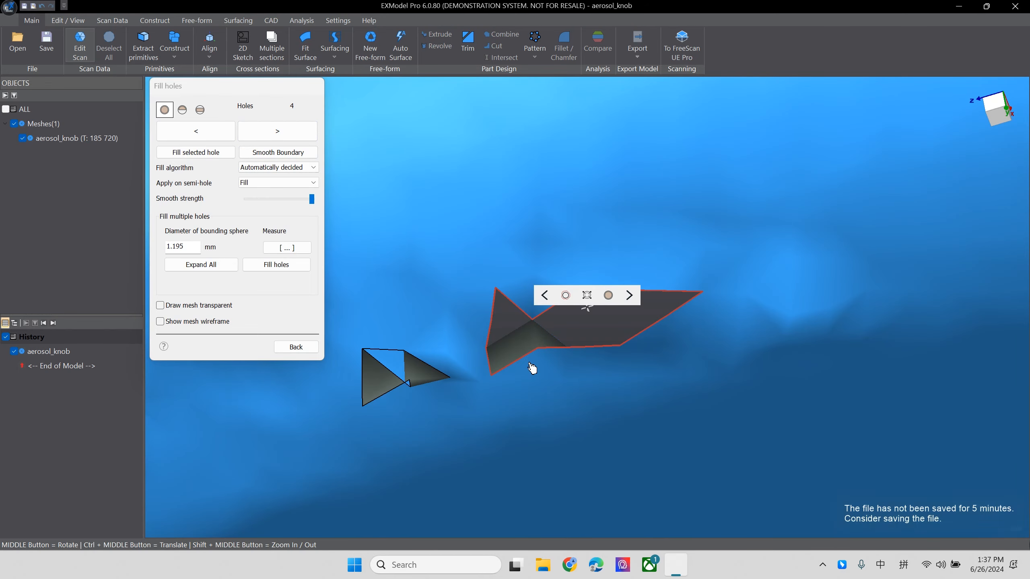
scroll(528, 361, down, 5)
right_click(630, 288)
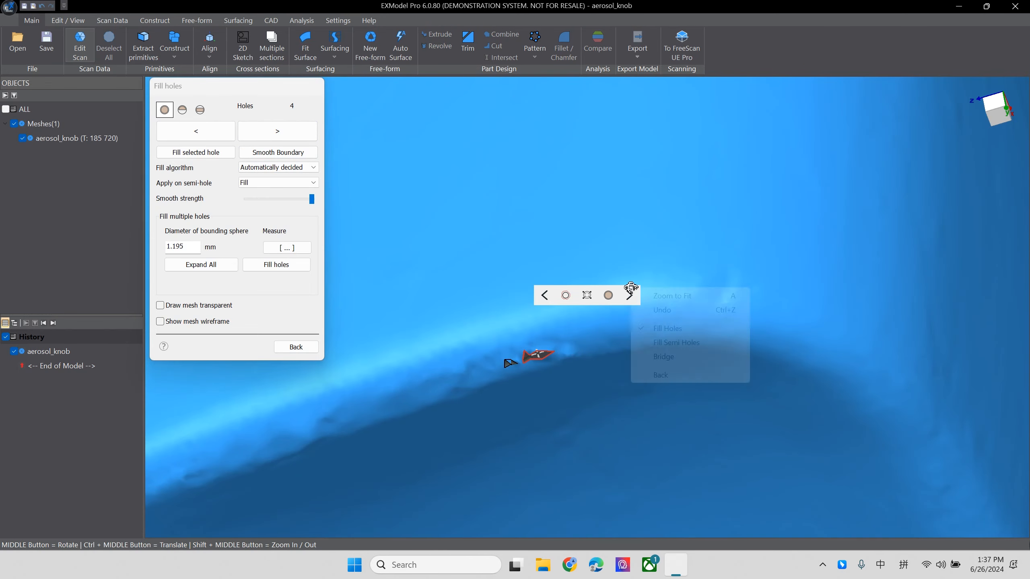
click(598, 303)
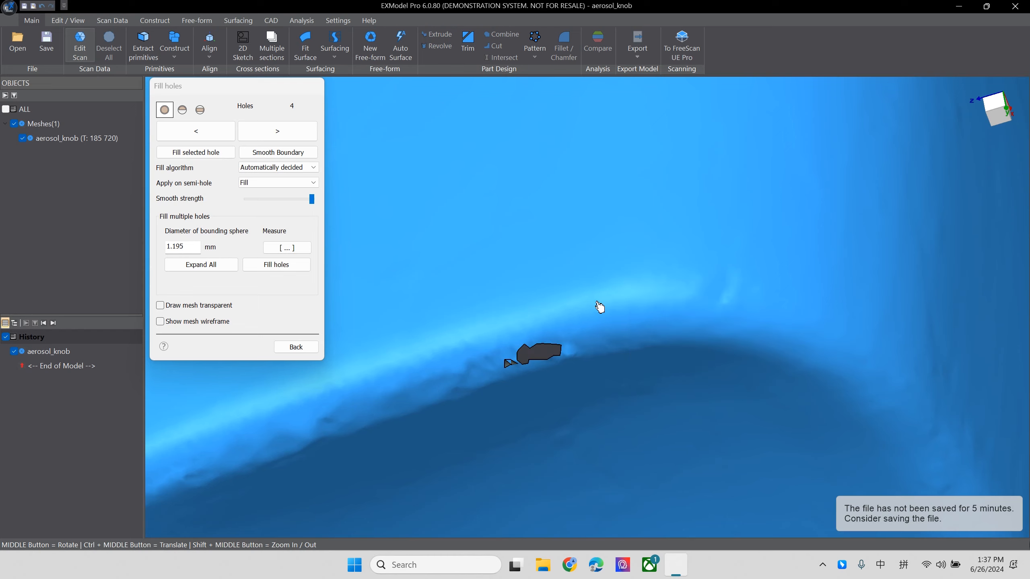
click(553, 349)
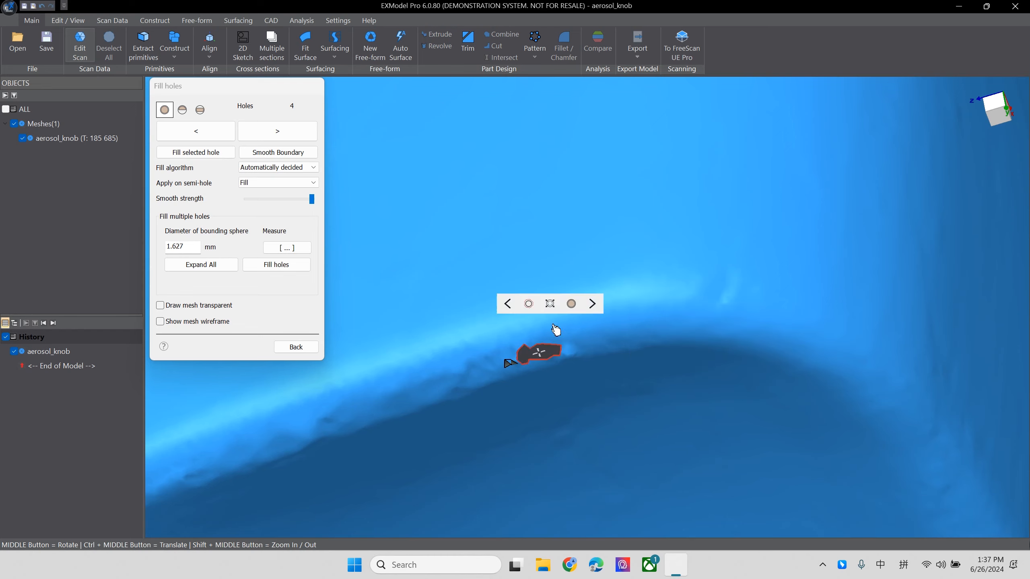
click(550, 303)
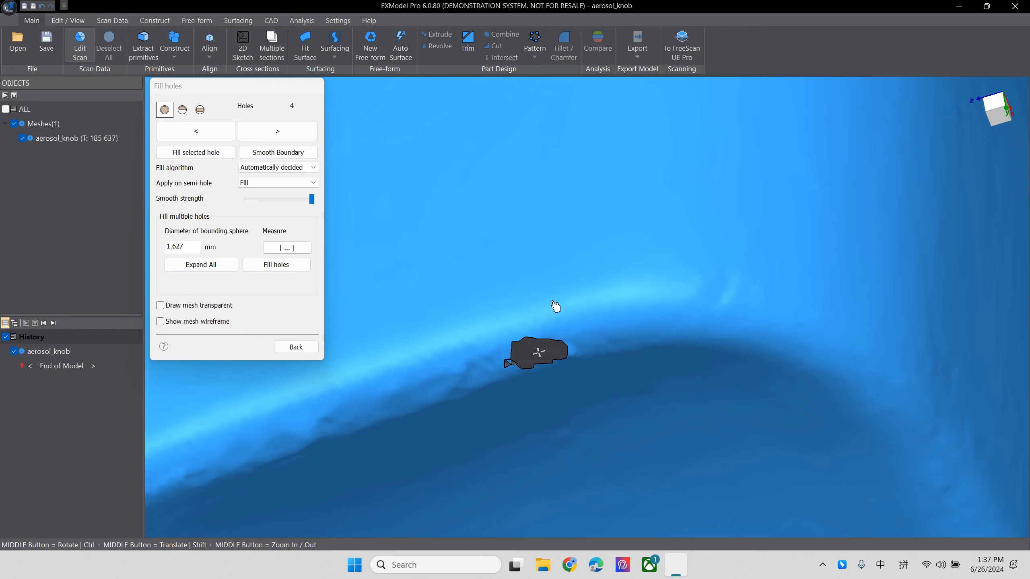
Expand the hole's boundary further until it absorbs the small neighbouring hole, and fill it
right_click(510, 355)
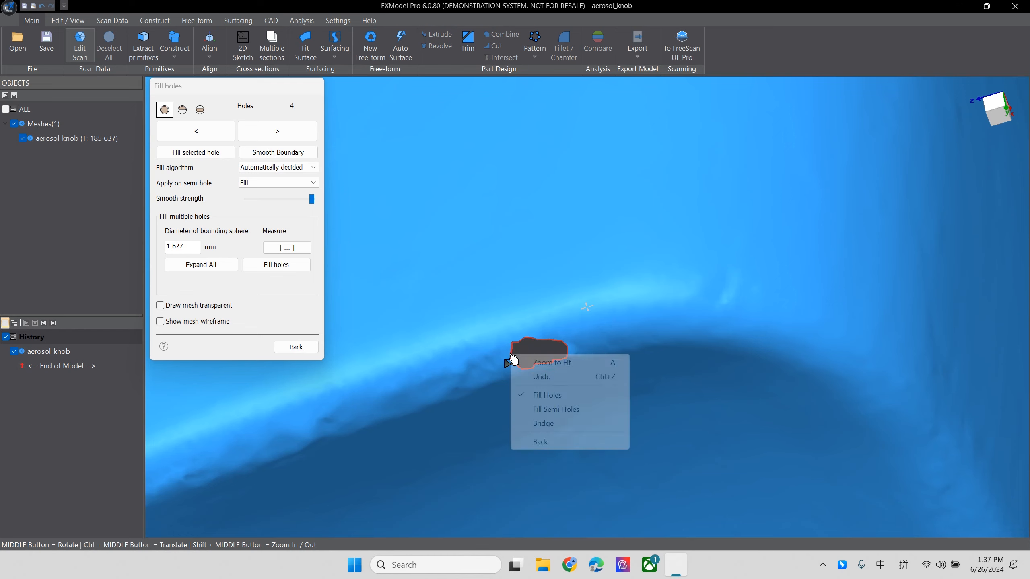
click(510, 354)
click(514, 310)
click(517, 365)
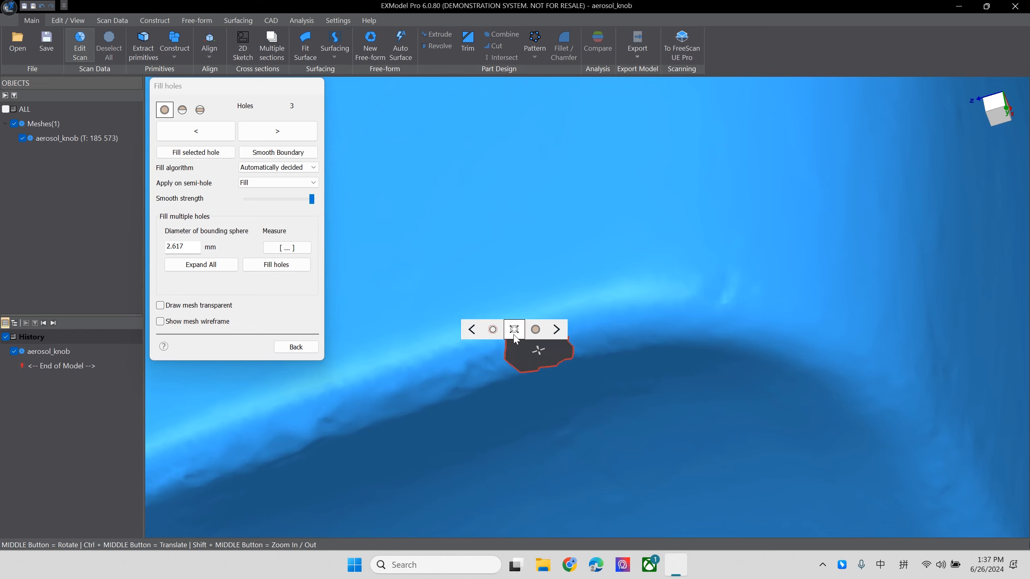
click(514, 335)
click(522, 336)
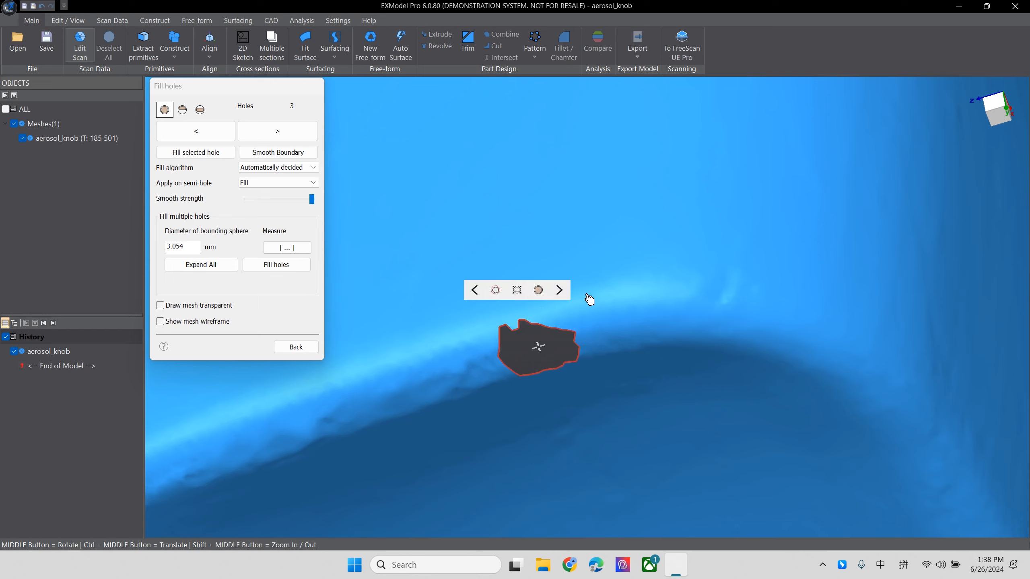
click(538, 291)
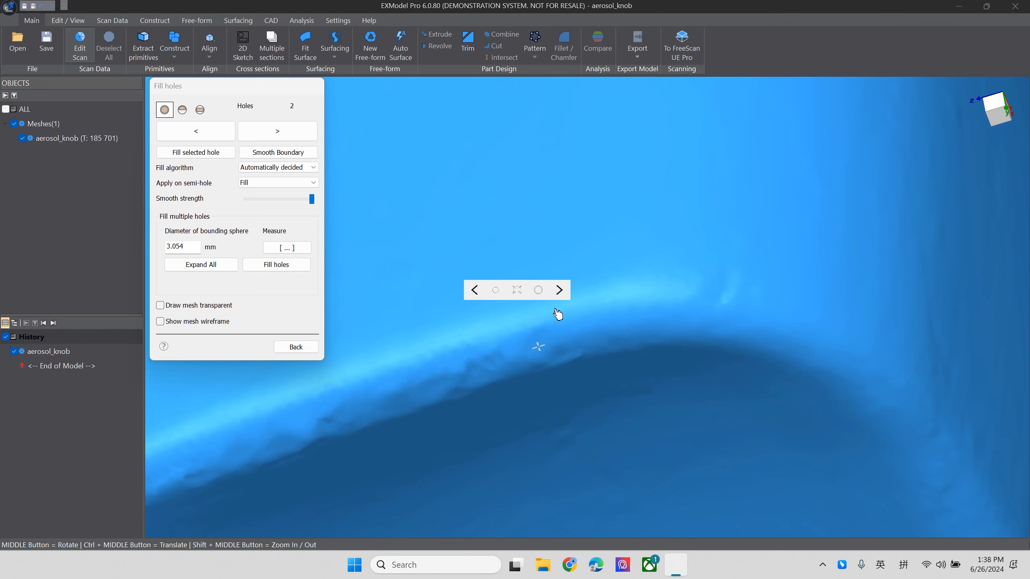
Go to the next tiny hole, expand its boundary and fill it
scroll(573, 345, down, 3)
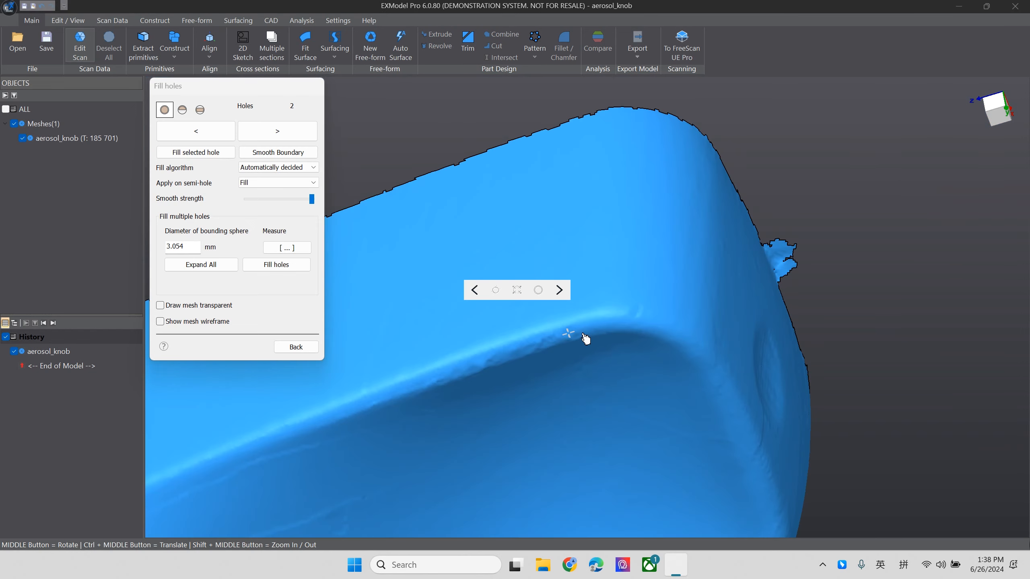
scroll(559, 355, down, 5)
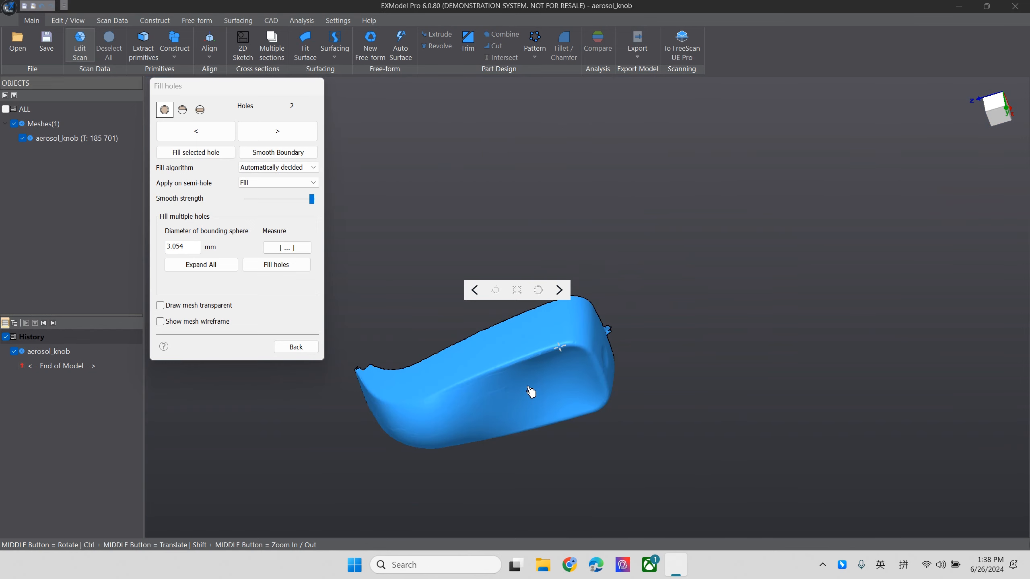
click(277, 131)
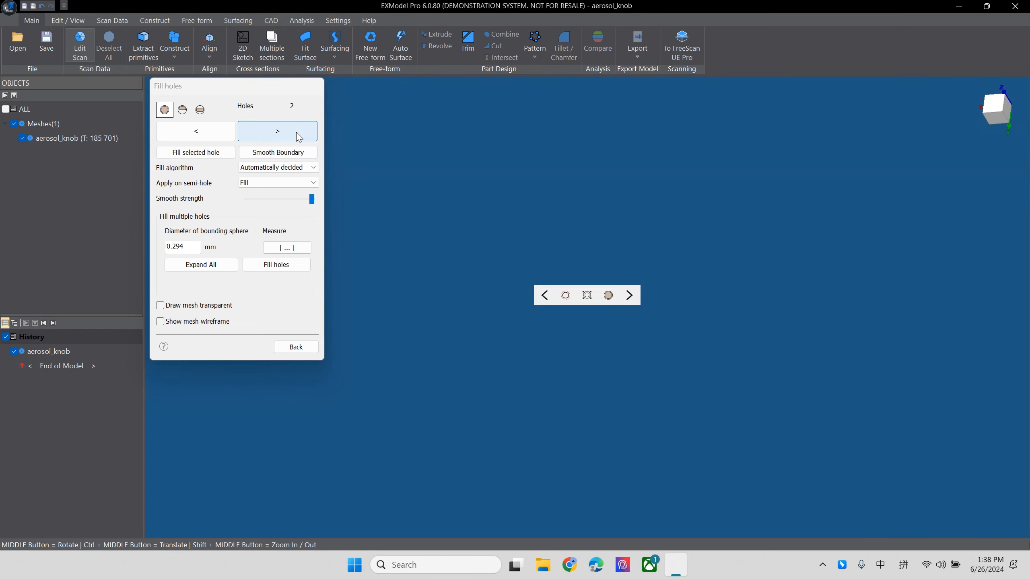
click(595, 295)
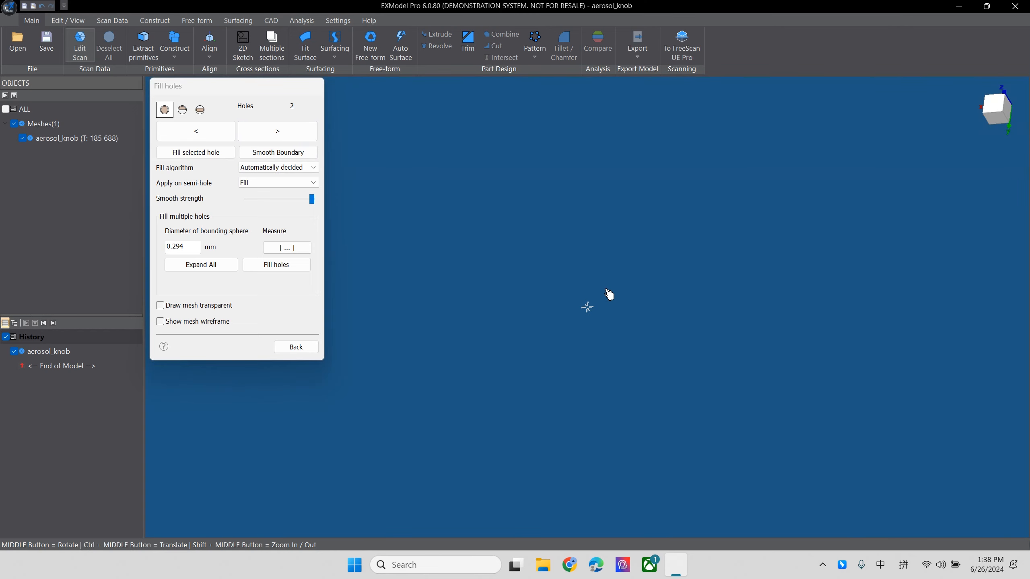
click(277, 131)
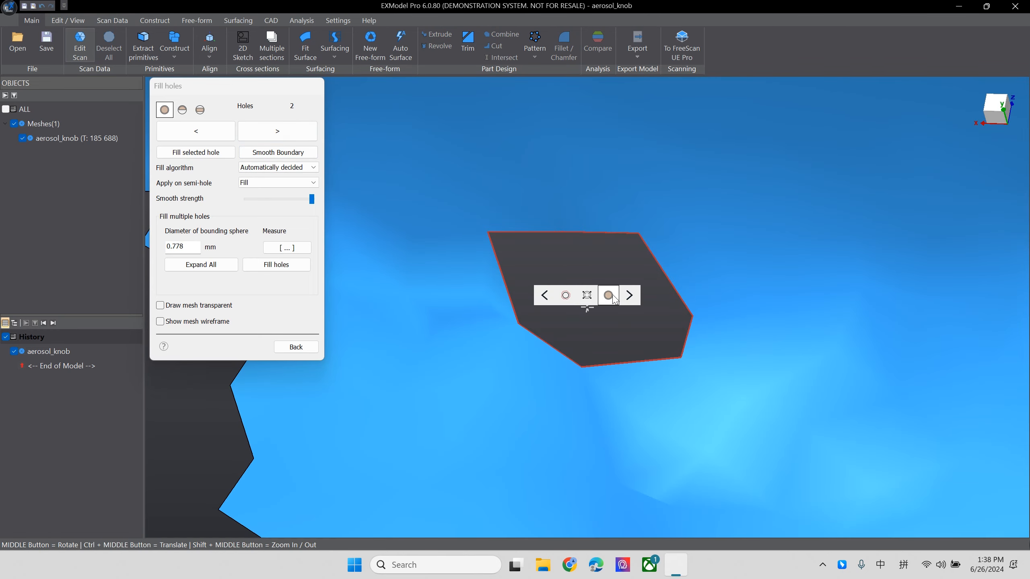
click(612, 297)
click(303, 132)
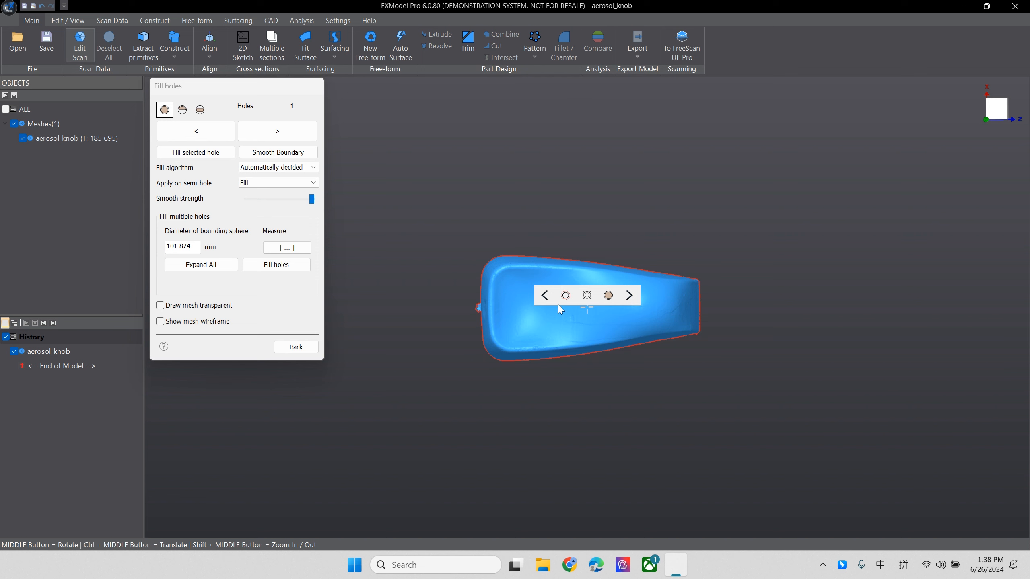
Leave hole filling, brush-select the crease and nearby blemishes on the knob's upper surface and defeature them
click(311, 348)
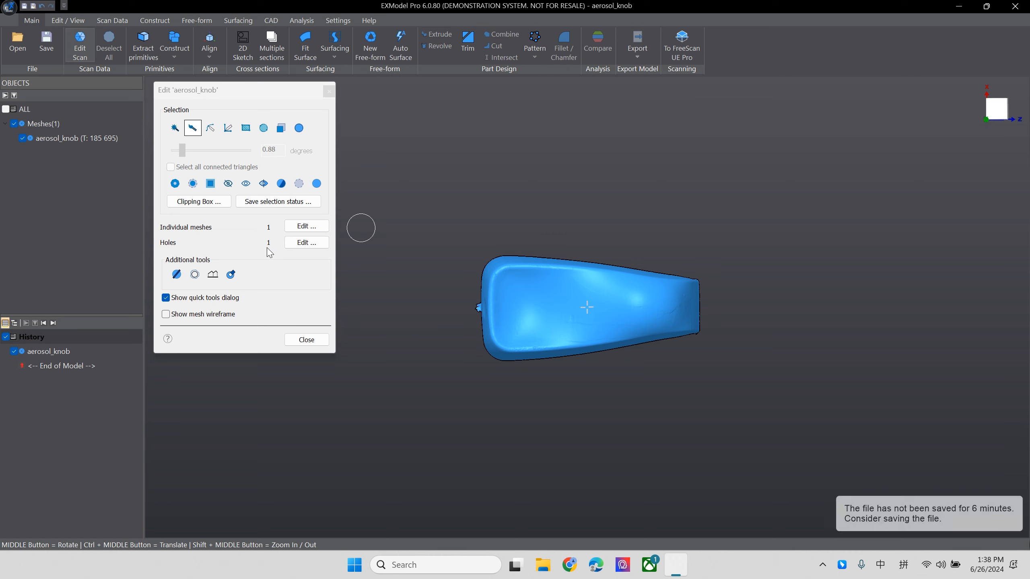
middle_drag(632, 396, 673, 357)
scroll(555, 333, up, 5)
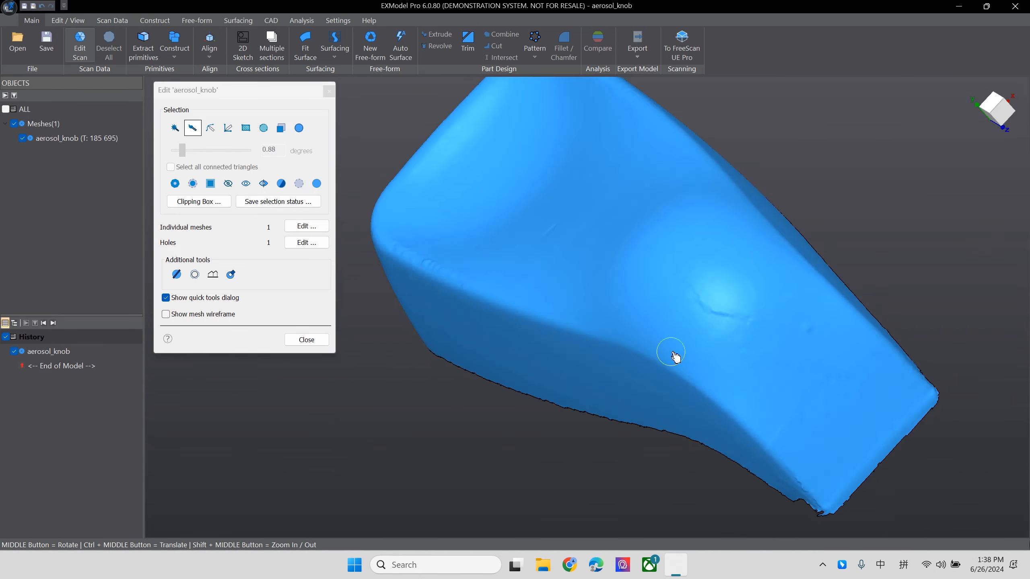
scroll(831, 353, up, 5)
middle_drag(851, 356, 797, 323)
drag(792, 317, 803, 330)
click(746, 287)
mouse_move(768, 340)
middle_down()
mouse_move(784, 290)
mouse_move(783, 368)
middle_up()
mouse_move(784, 368)
mouse_down()
mouse_move(874, 393)
mouse_move(789, 444)
mouse_move(796, 422)
mouse_up()
click(682, 402)
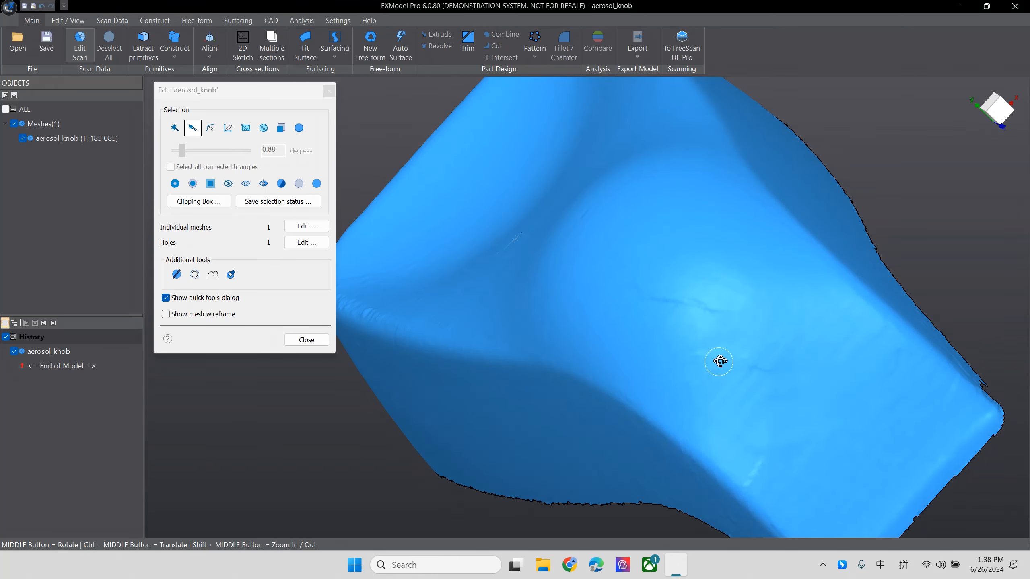
middle_drag(720, 368, 838, 289)
scroll(726, 340, down, 5)
middle_drag(726, 340, 699, 353)
scroll(698, 353, up, 3)
mouse_move(646, 341)
mouse_down()
mouse_move(625, 319)
mouse_move(818, 358)
mouse_move(663, 381)
mouse_up()
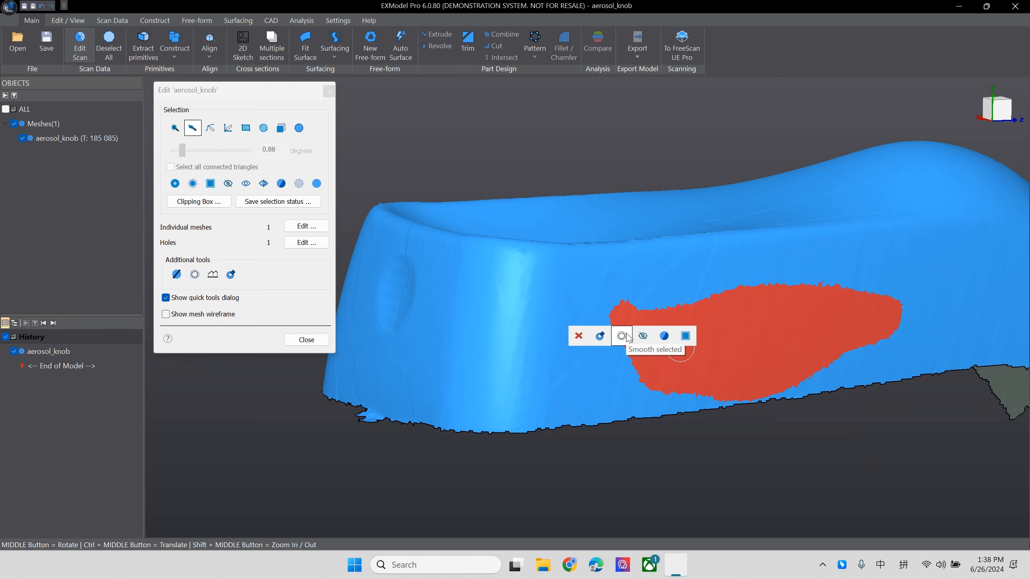
middle_drag(843, 352, 736, 395)
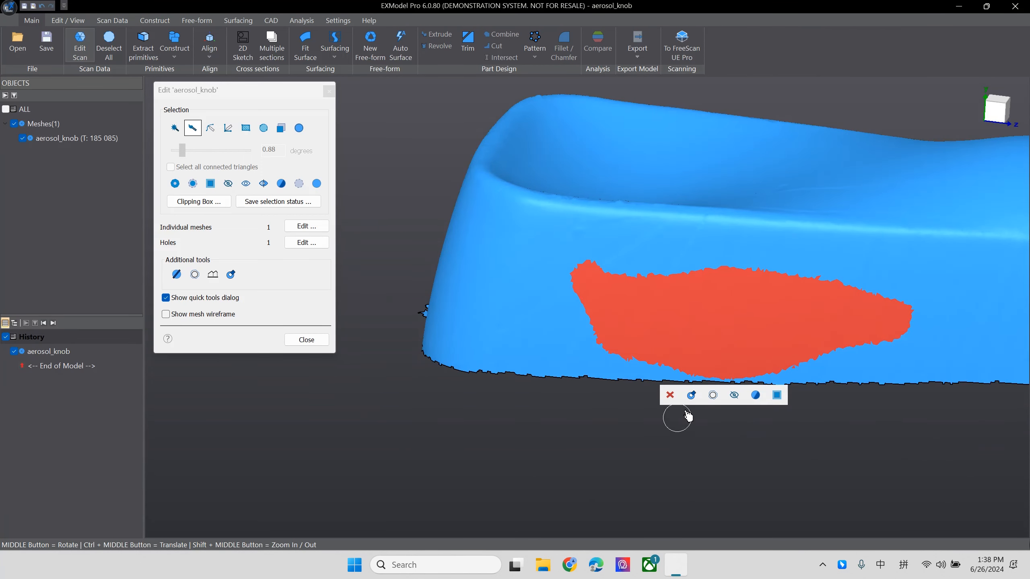
click(120, 55)
Finish editing the scan and start a new free-form surface on the knob mesh
middle_drag(800, 335, 801, 267)
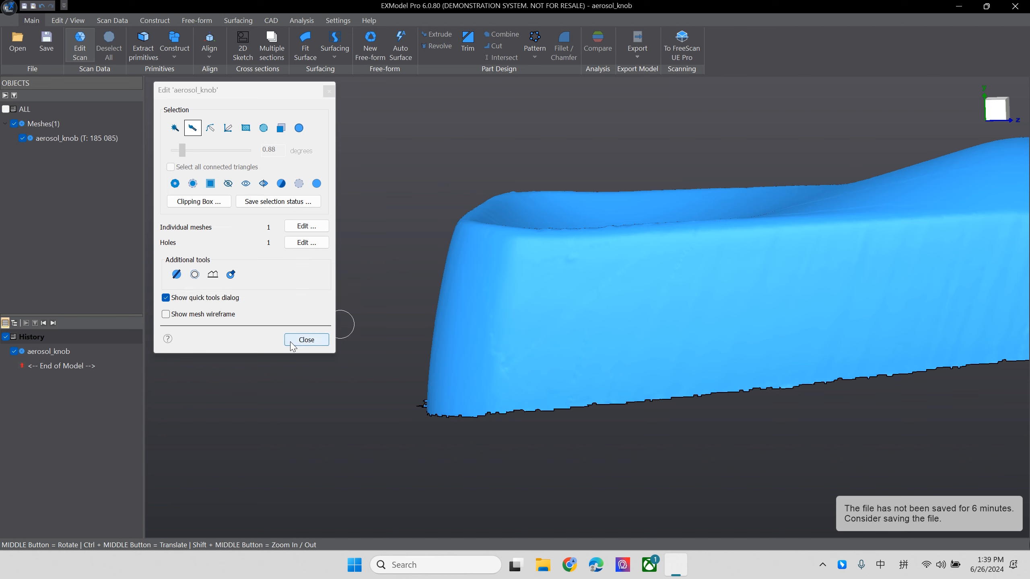
click(306, 339)
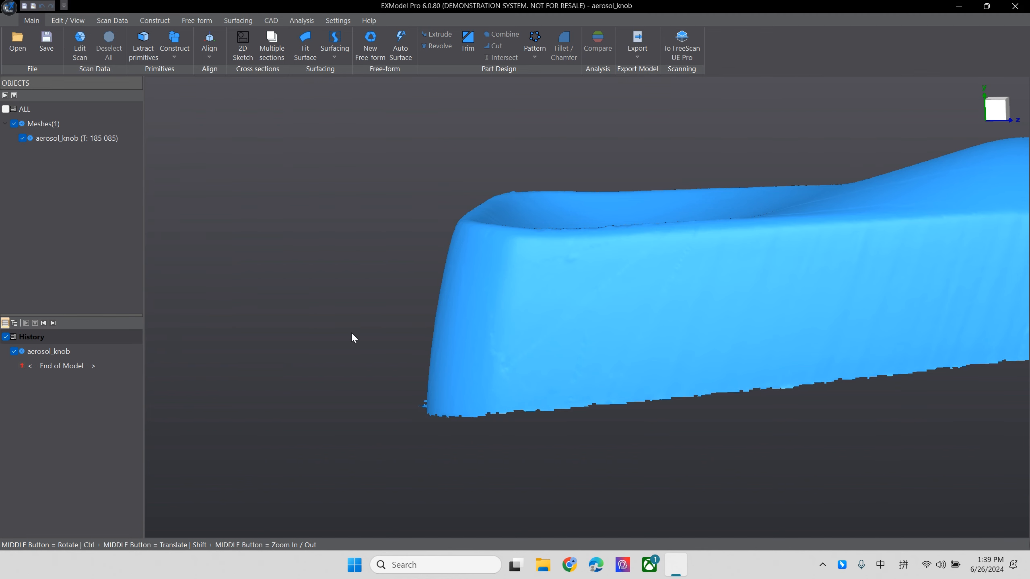
shift+middle_drag(354, 319, 756, 355)
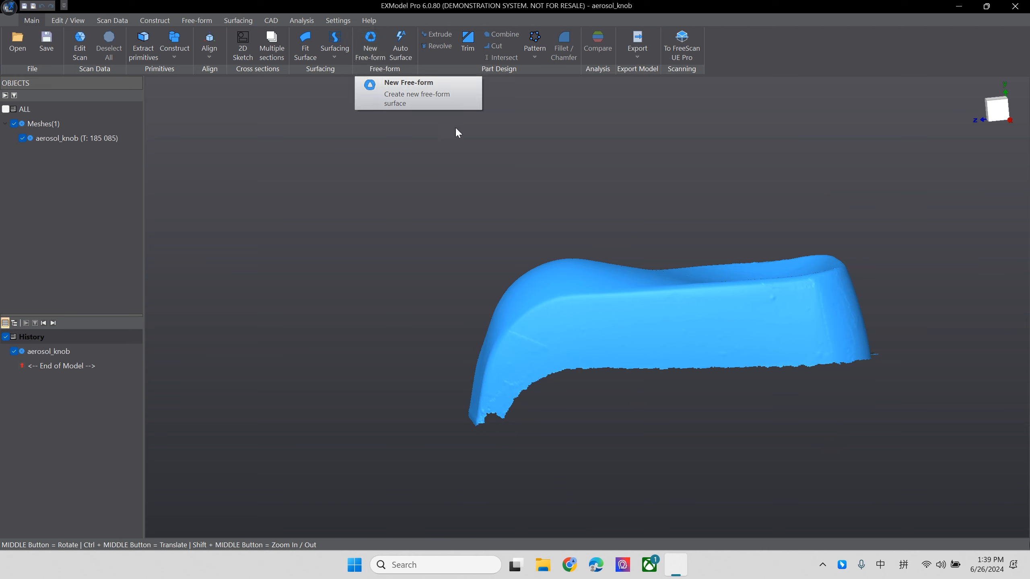
middle_drag(869, 340, 552, 252)
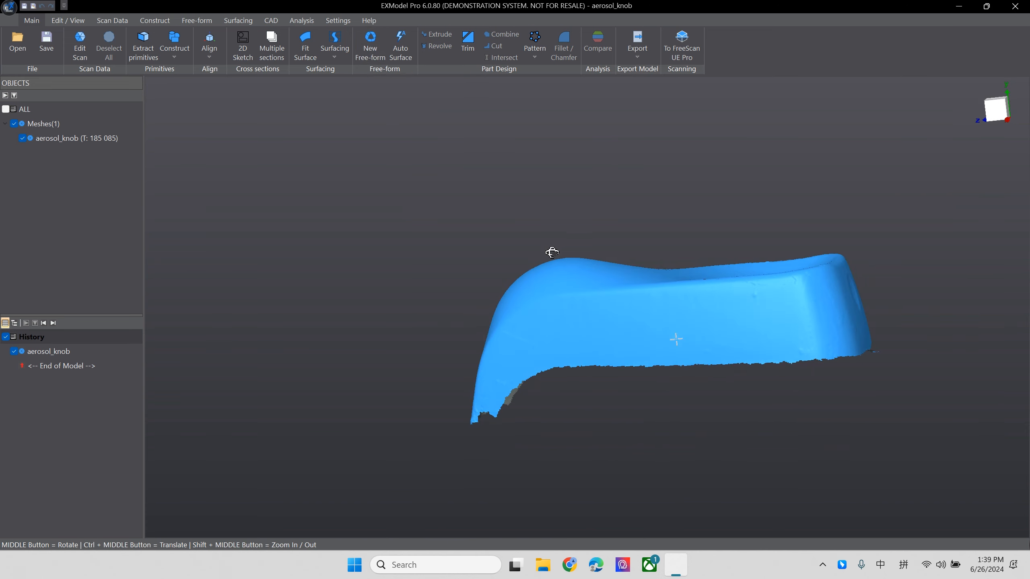
click(375, 40)
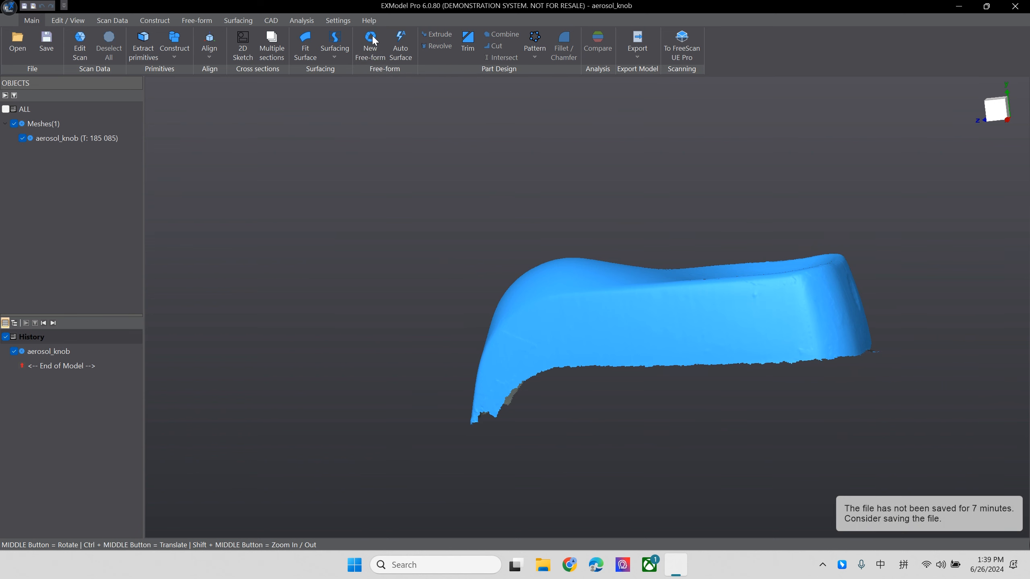
Draw a four-point patch on the knob's side wall just above the ragged tip of its downturned end
scroll(484, 402, up, 5)
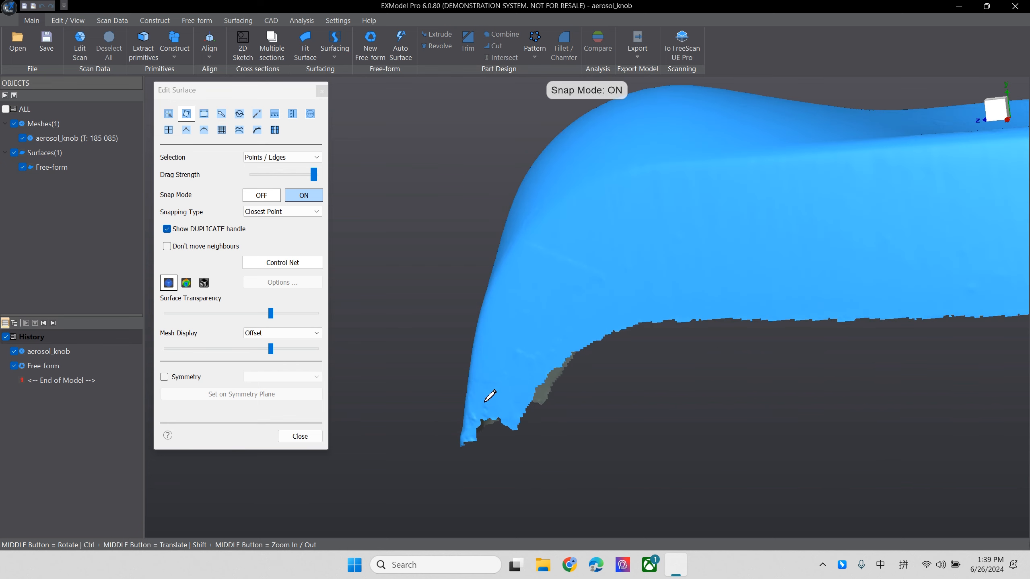
mouse_move(581, 340)
middle_down()
mouse_move(601, 316)
mouse_move(613, 327)
middle_up()
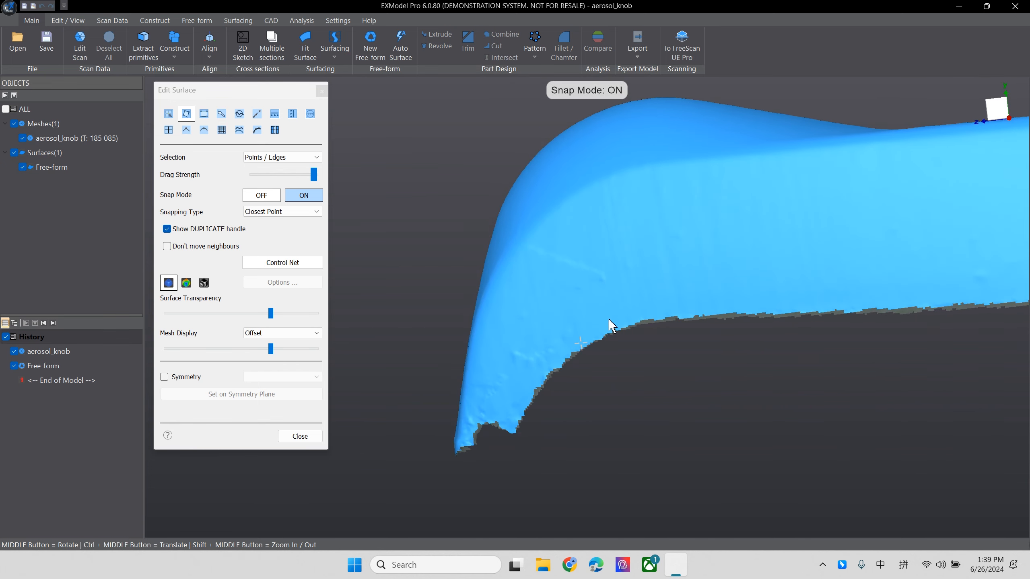
click(468, 401)
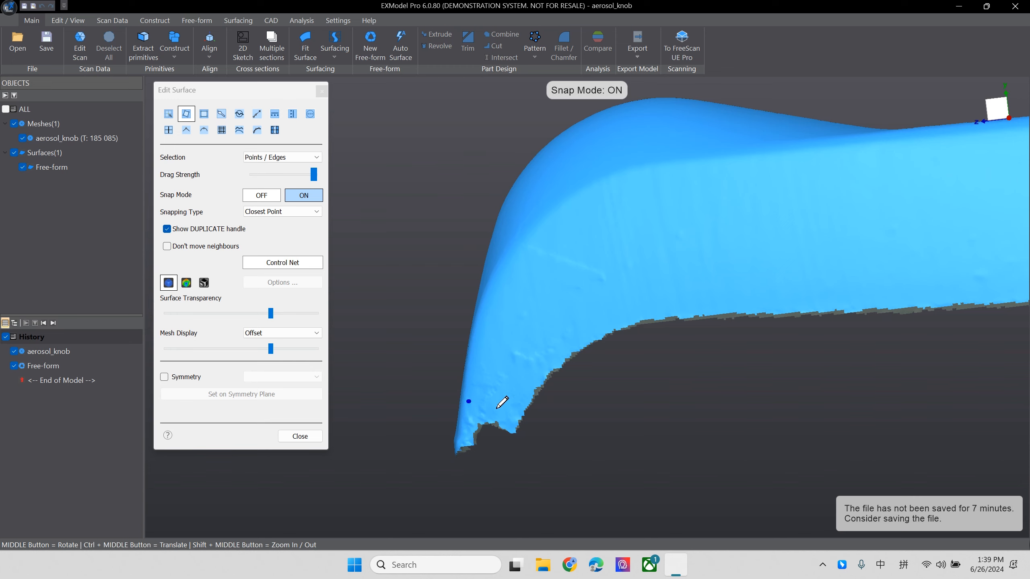
click(515, 412)
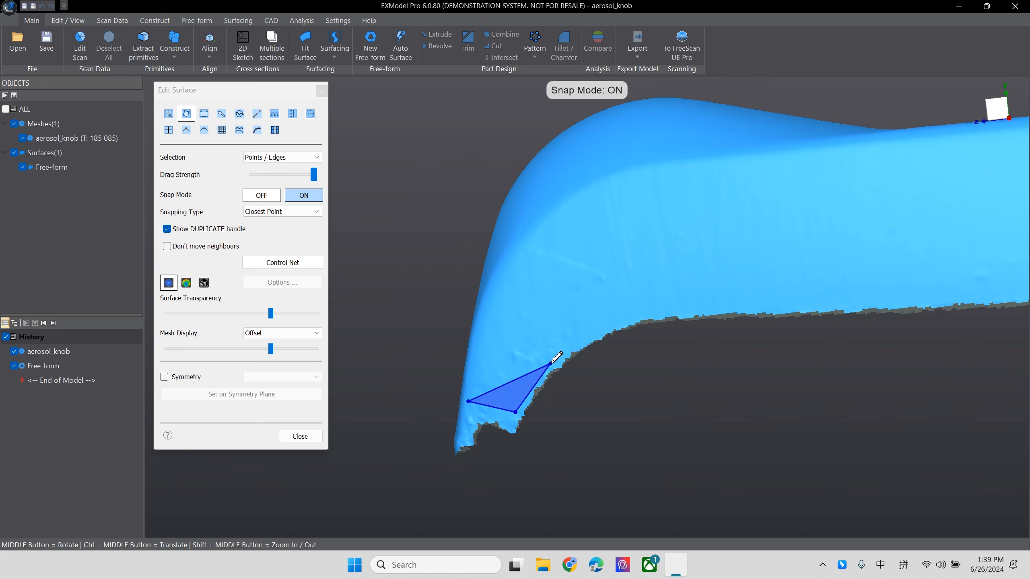
click(551, 358)
double_click(486, 323)
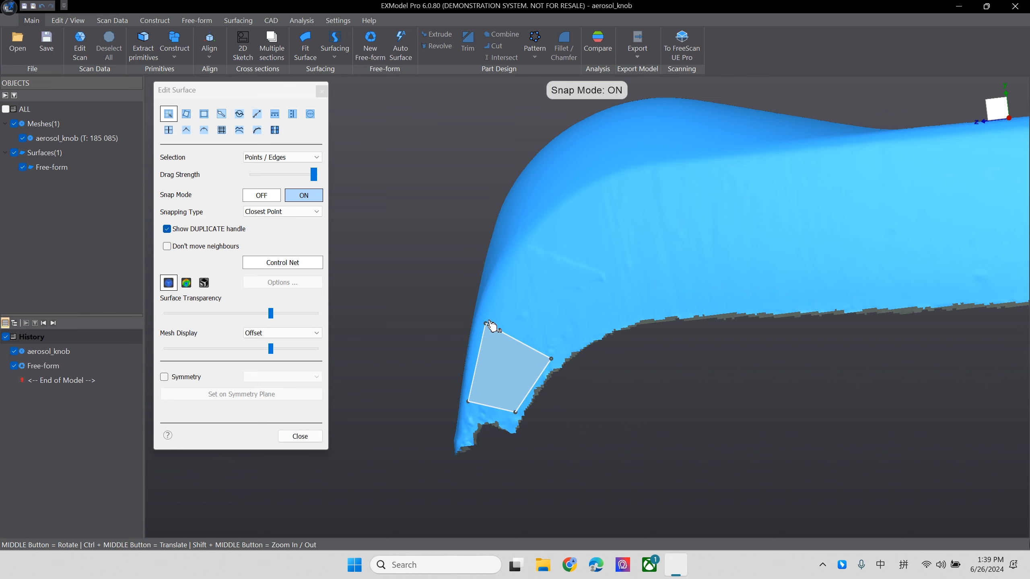
Extend the patch up the side wall by duplicating its upper edge, and fit the new edge to the mesh's lower border
drag(490, 321, 566, 282)
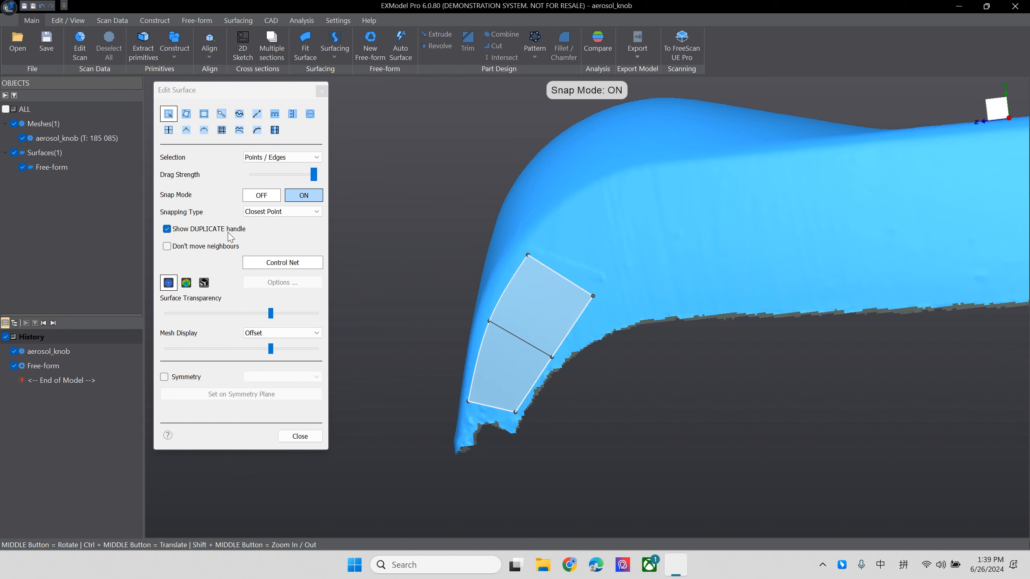
drag(593, 296, 595, 334)
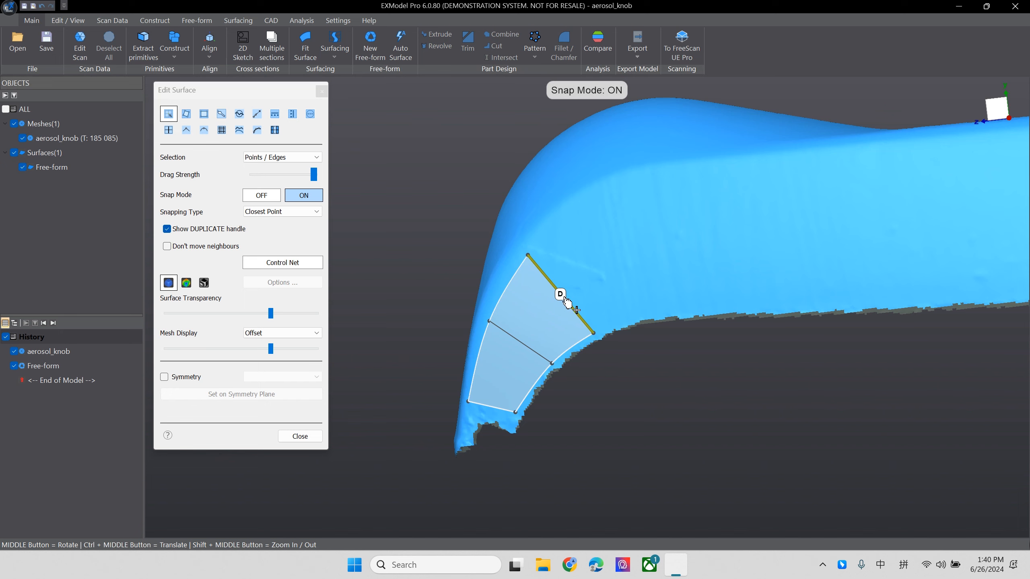
mouse_move(566, 302)
mouse_down()
mouse_move(584, 292)
mouse_move(575, 293)
mouse_up()
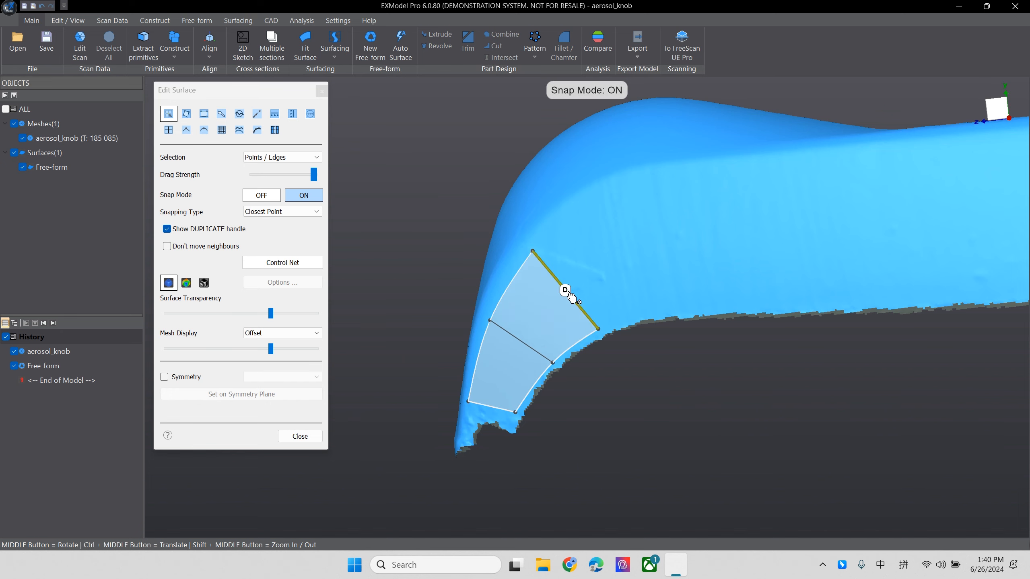
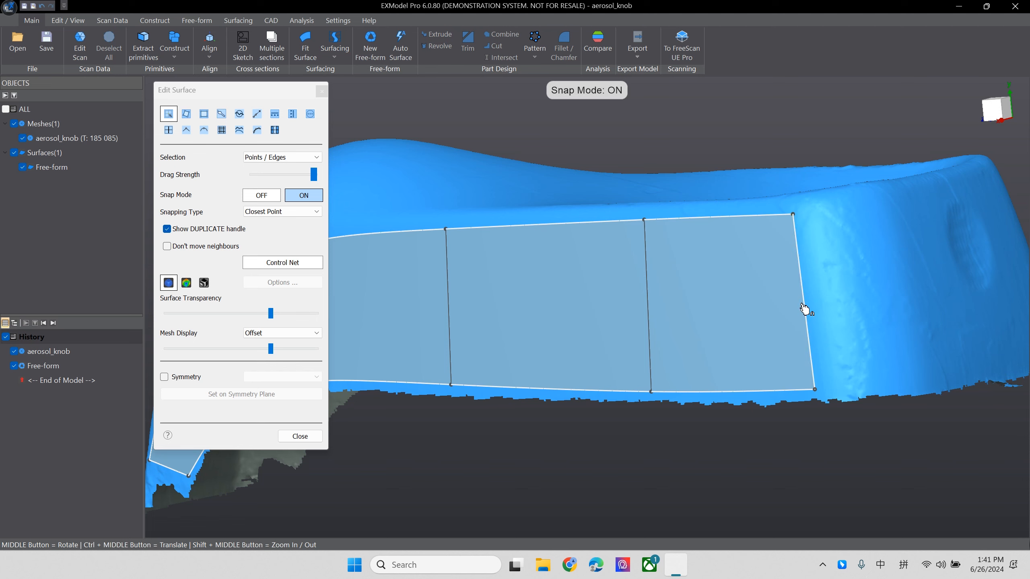
Extend the side-wall strip with two more patches around the corner beside the dimpled end face, aligning the lower corner point
drag(808, 310, 850, 303)
drag(856, 384, 861, 387)
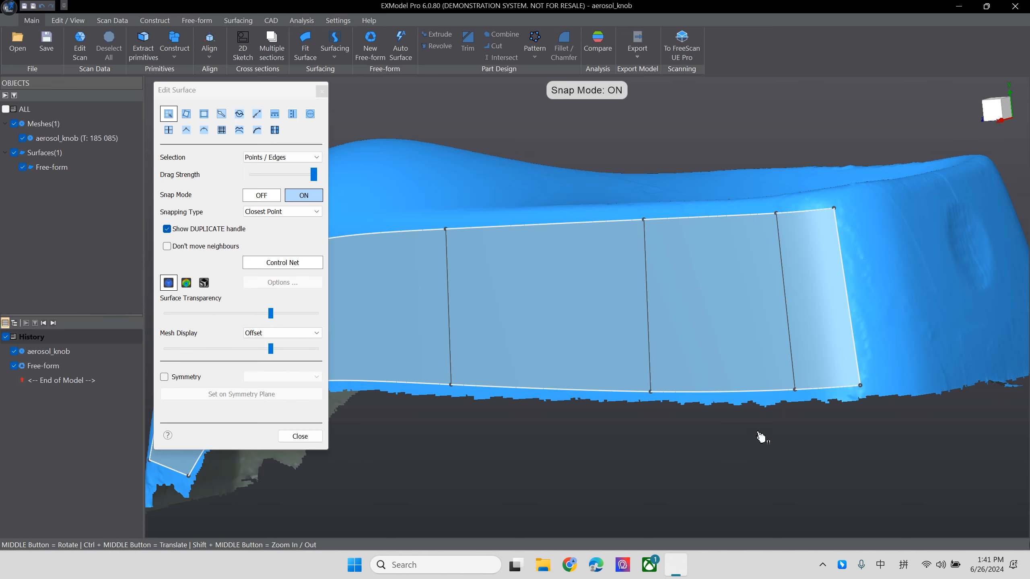
scroll(782, 428, down, 6)
scroll(839, 375, up, 5)
drag(691, 409, 728, 406)
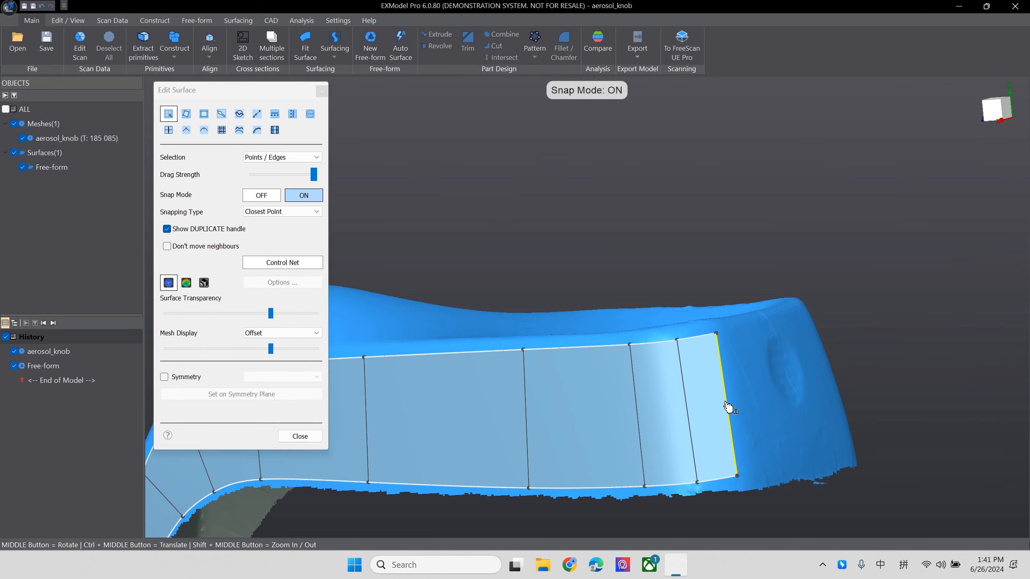
Reposition the strip's upper and lower points around the corner so its edges follow the mesh borders
middle_drag(731, 406, 697, 466)
drag(686, 461, 691, 473)
drag(704, 316, 669, 321)
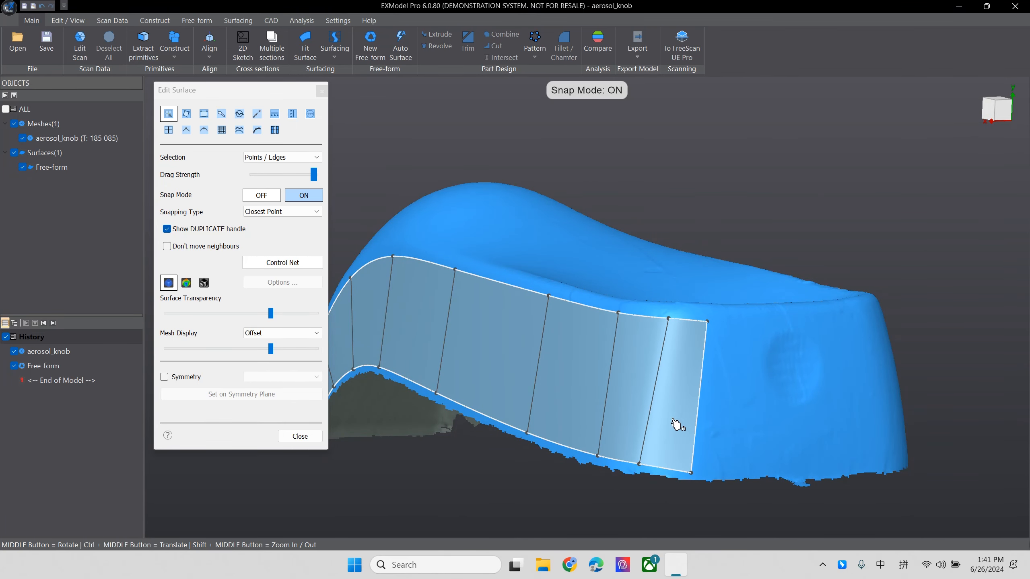
drag(642, 464, 720, 483)
middle_drag(720, 481, 618, 345)
drag(611, 343, 616, 345)
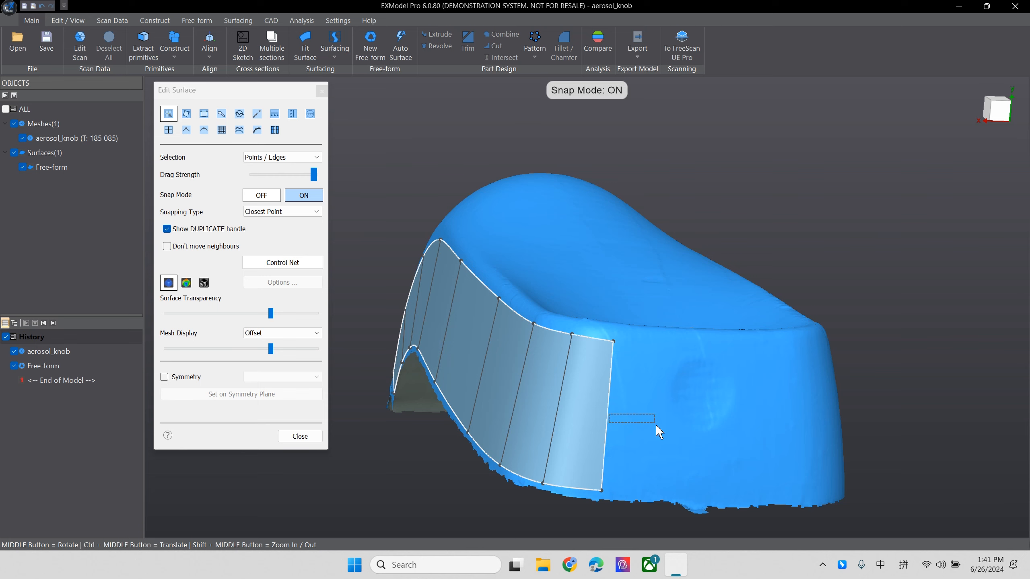
Extend the strip by one more patch onto the end face towards the dimple and check it from all sides
drag(608, 427, 678, 430)
middle_drag(779, 423, 437, 421)
middle_drag(825, 408, 351, 364)
middle_drag(630, 354, 542, 450)
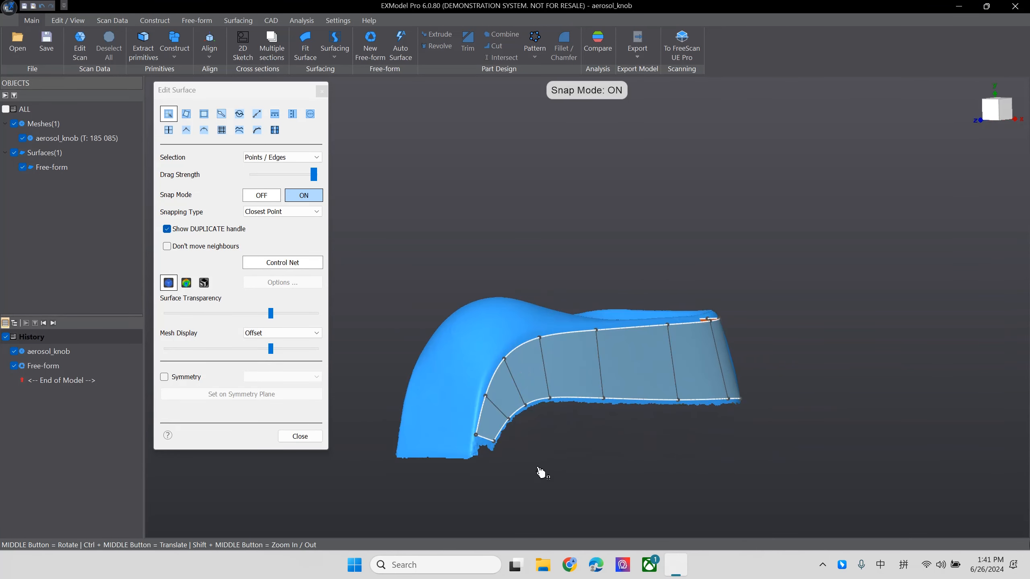
middle_drag(749, 387, 862, 410)
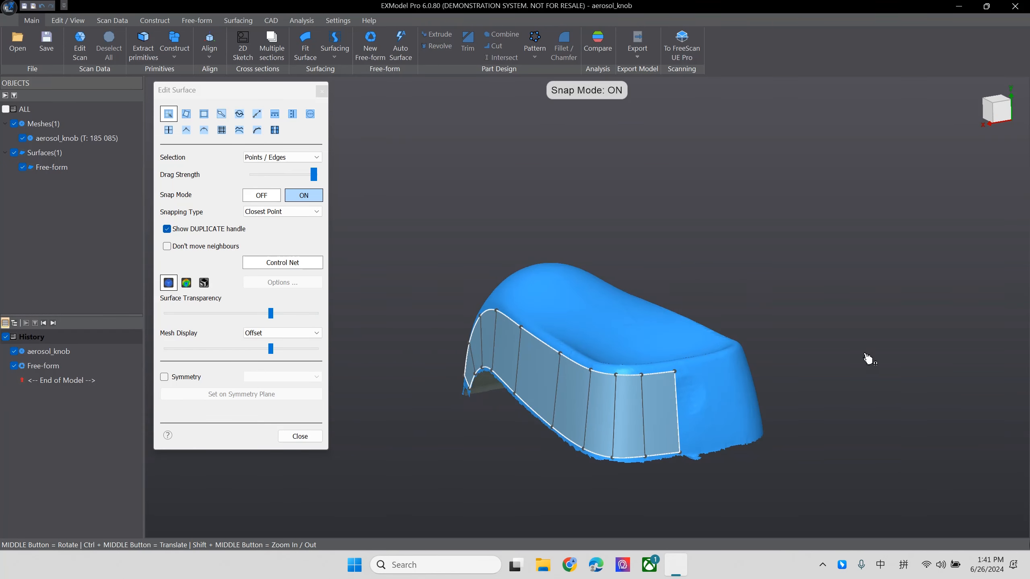
Turn on symmetry for the free-form surface and set its mirror plane to OYZ
click(164, 377)
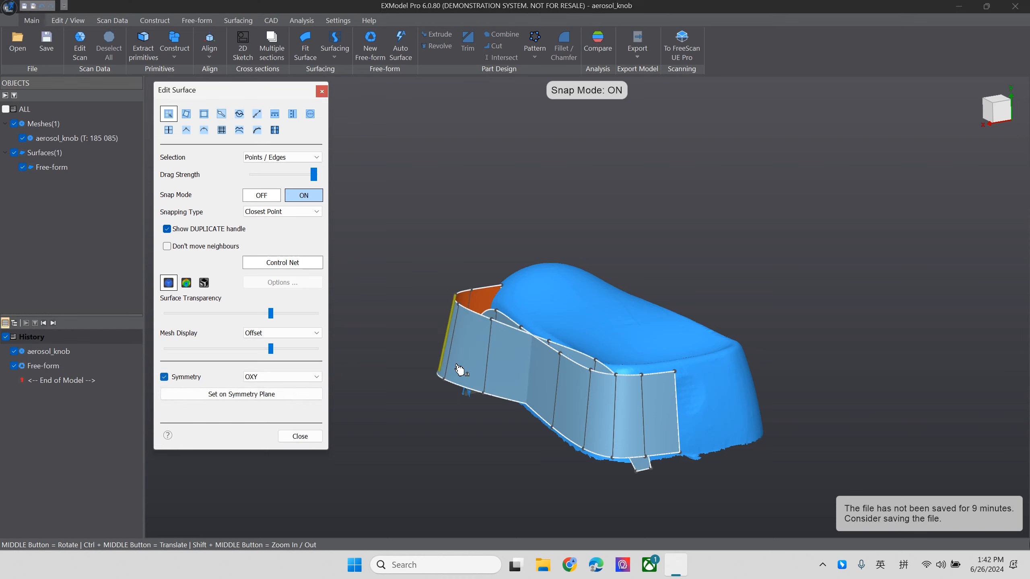
middle_drag(618, 385, 383, 270)
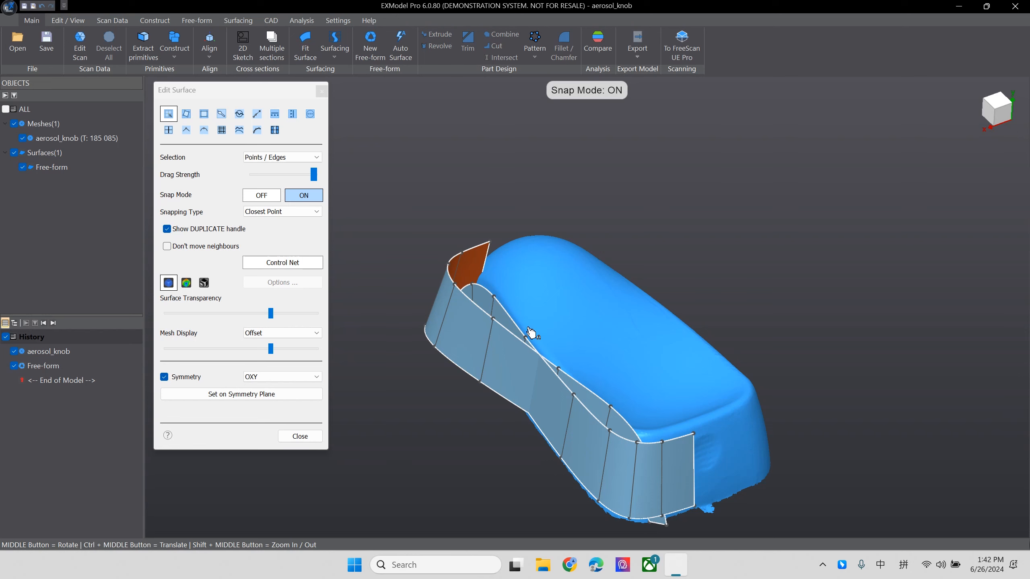
click(305, 376)
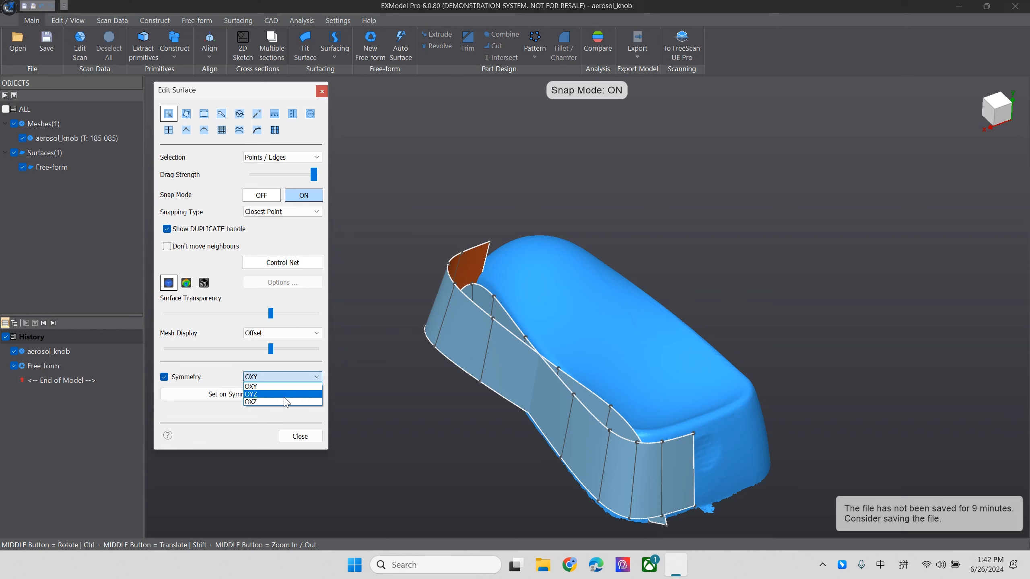
click(284, 398)
Set the strip's free edge on the end face onto the symmetry plane to join both halves
middle_drag(607, 382, 434, 381)
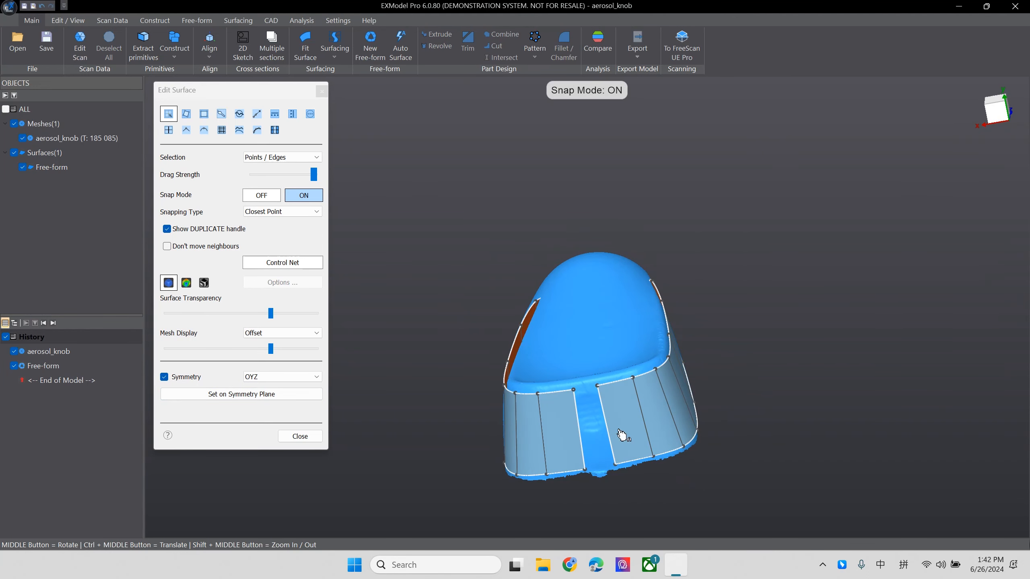
click(580, 448)
scroll(592, 446, up, 3)
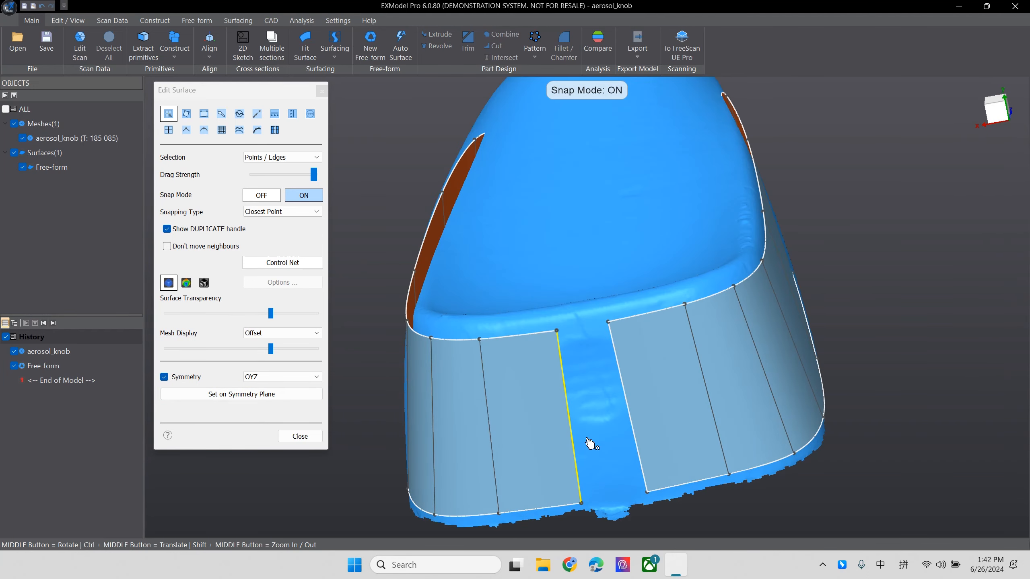
click(291, 398)
middle_drag(648, 432, 482, 379)
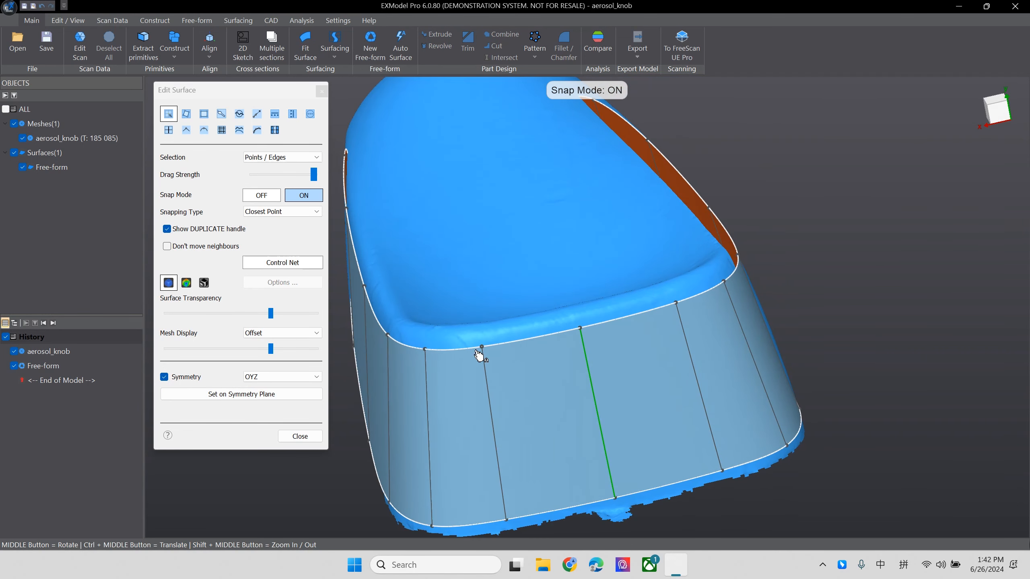
Move both points of the edge beside the symmetry plane closer to the centre, finish surface editing and review the wall
drag(478, 351, 503, 347)
drag(510, 527, 537, 519)
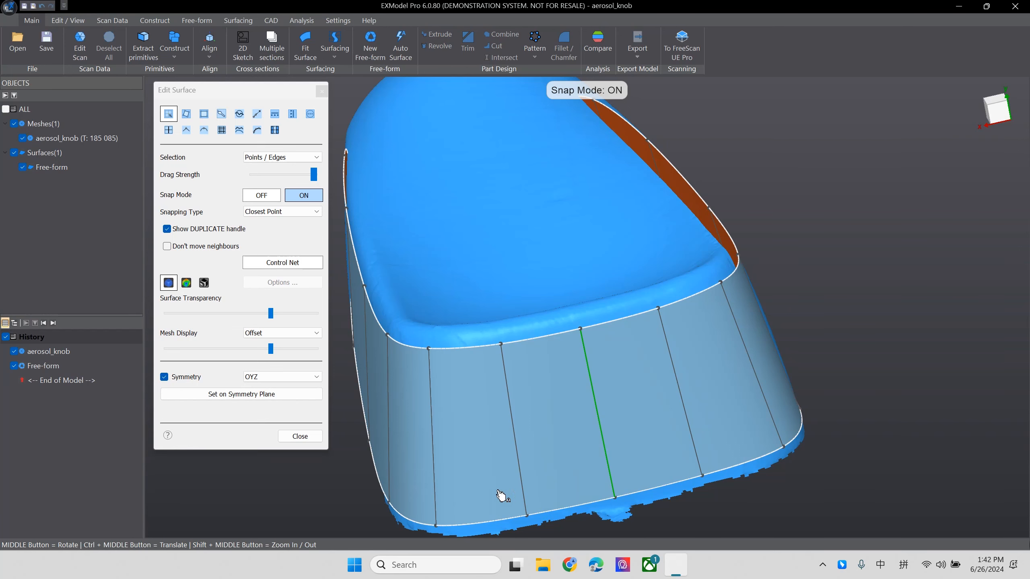
middle_drag(454, 497, 533, 412)
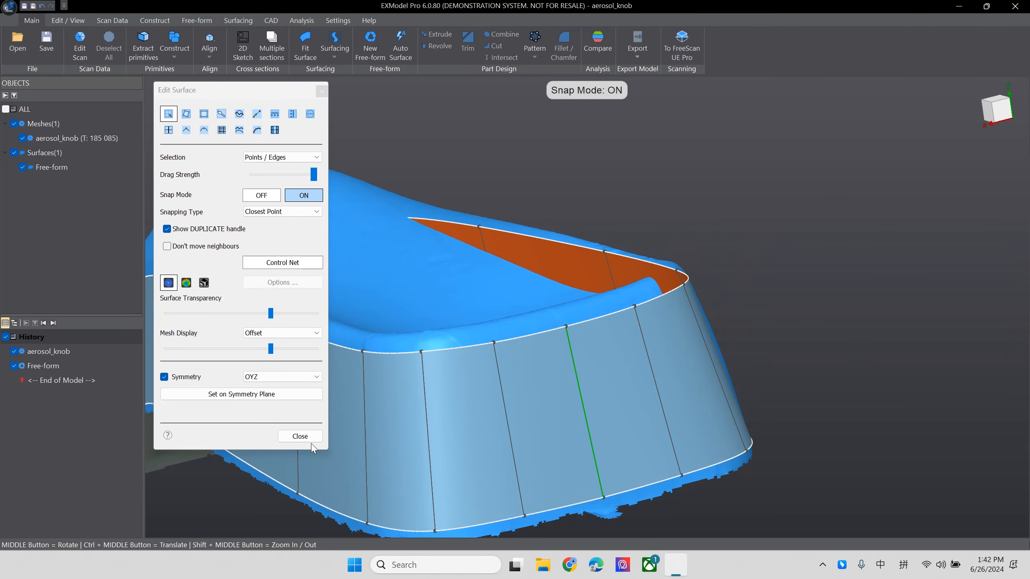
click(300, 436)
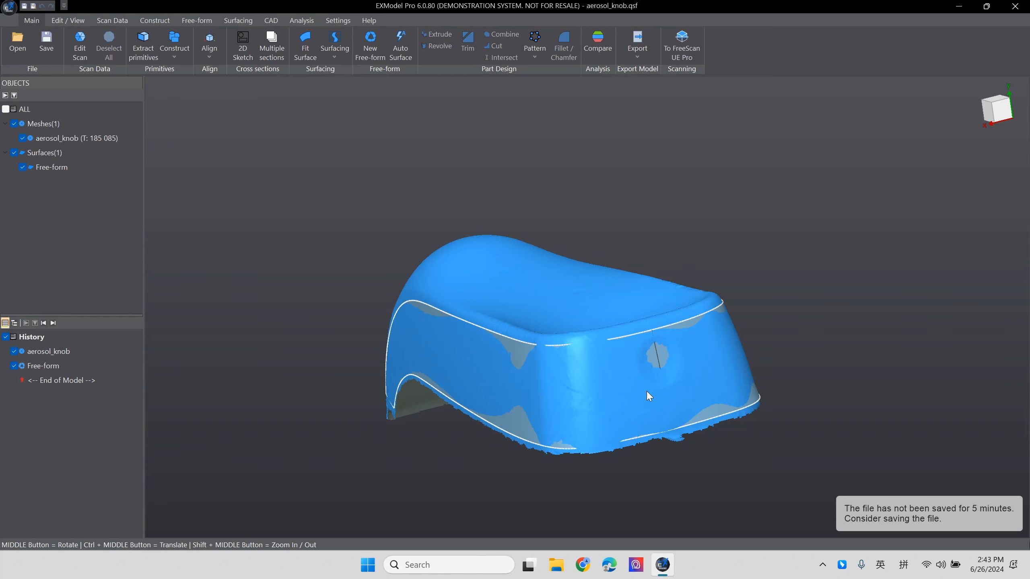
scroll(646, 389, up, 2)
middle_drag(647, 388, 738, 425)
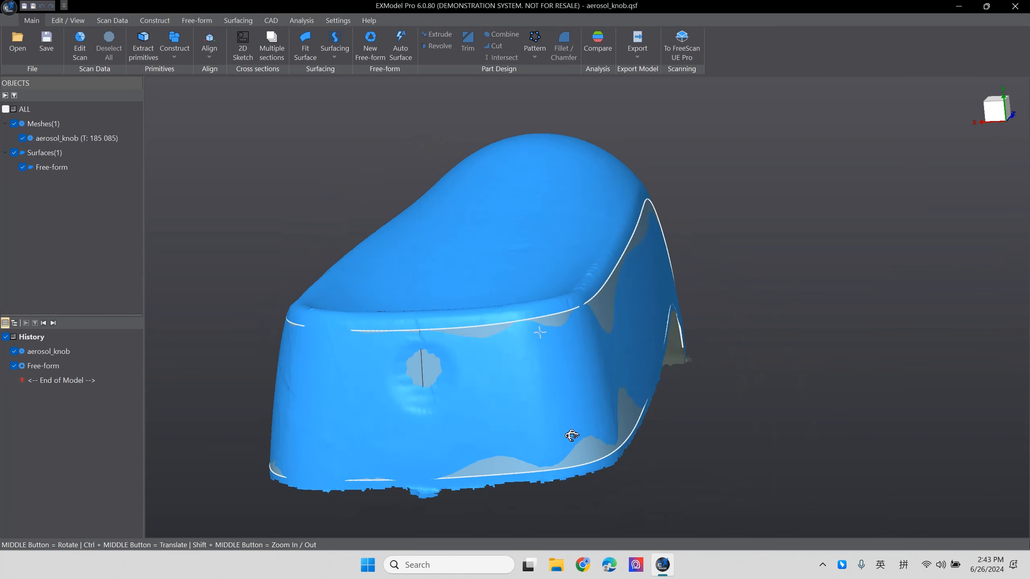
Reopen the free-form surface for editing, turn on its deviation colour map and check the wall from both sides
middle_drag(572, 436, 669, 378)
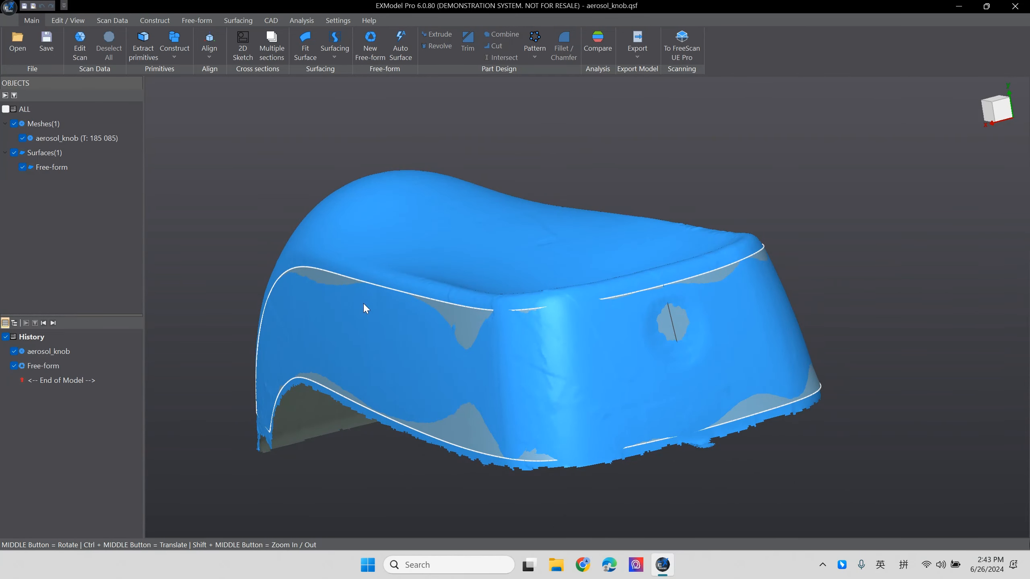
double_click(450, 312)
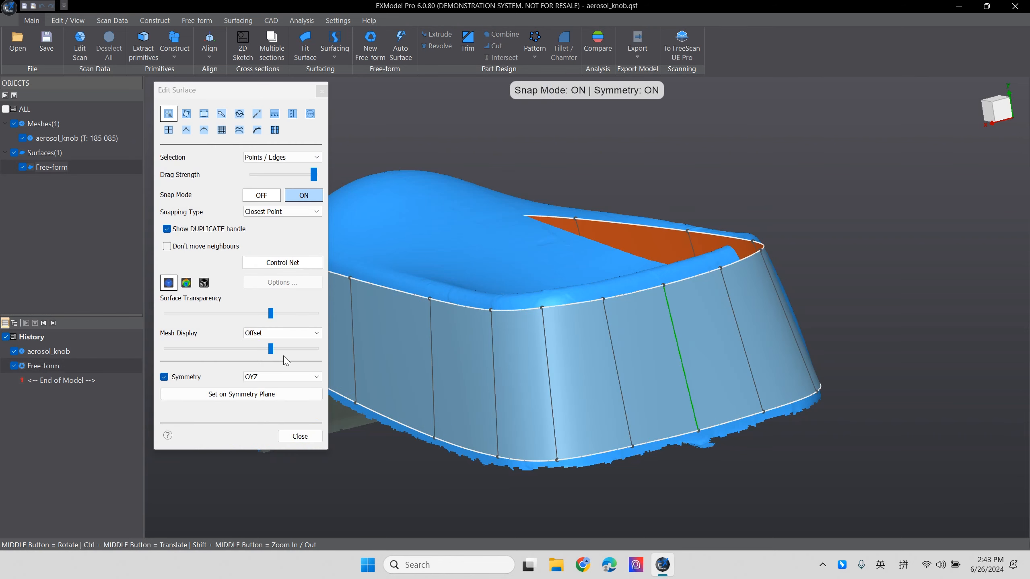
click(186, 283)
middle_drag(553, 373, 698, 299)
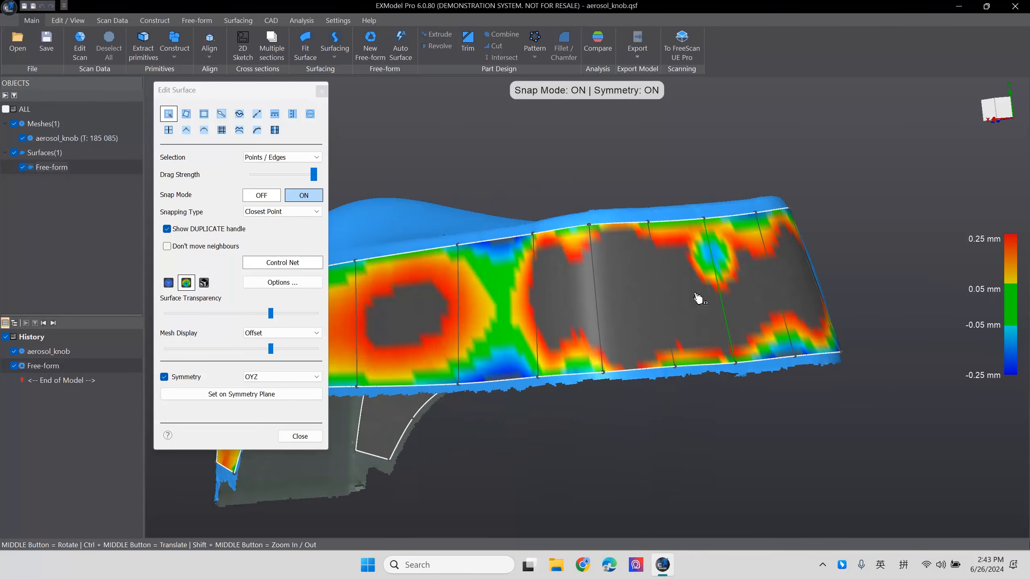
middle_drag(611, 300, 639, 287)
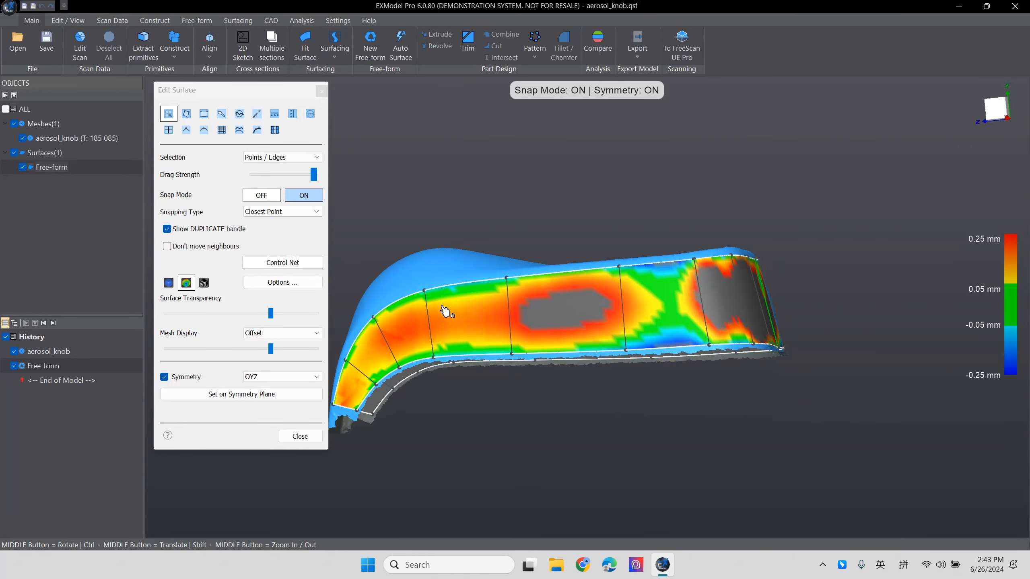
middle_drag(487, 320, 657, 291)
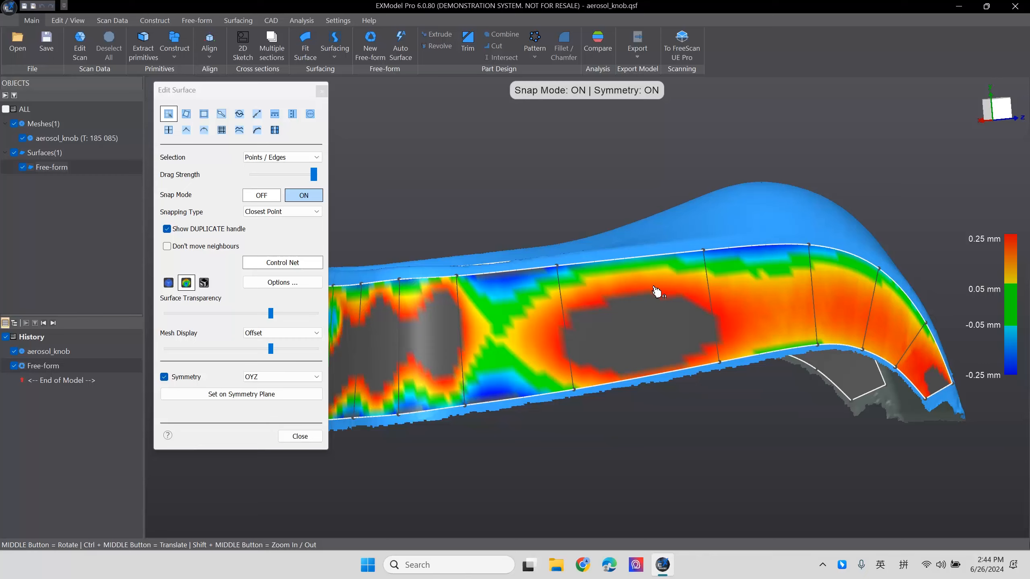
middle_drag(515, 336, 604, 292)
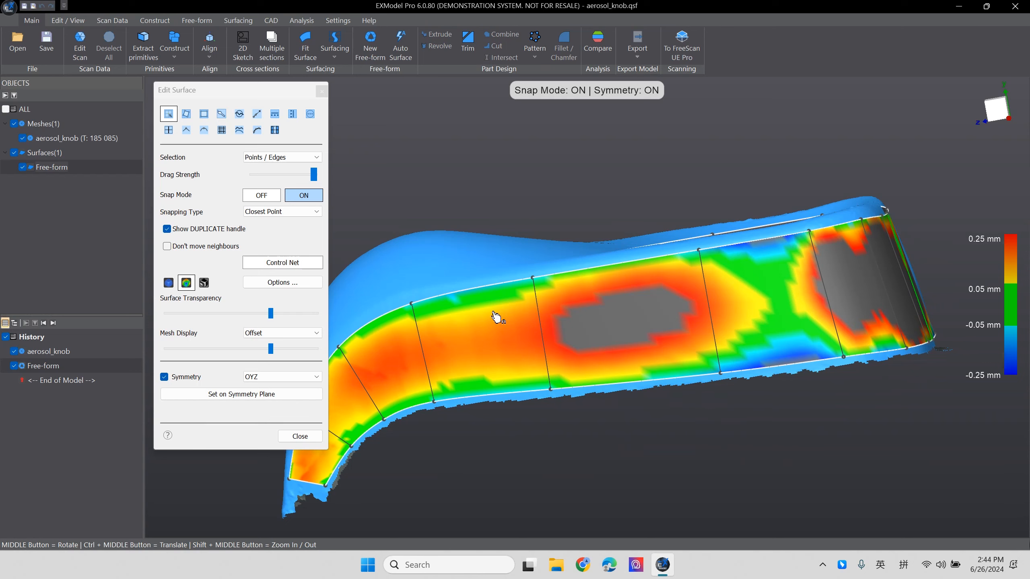
middle_drag(760, 278, 608, 347)
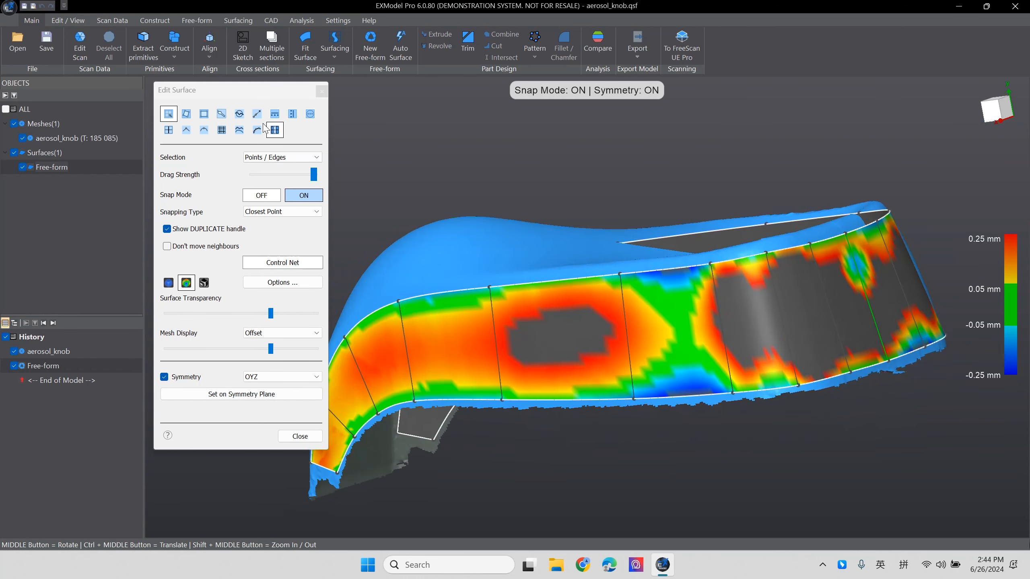
Smooth the free-form strip's visible points along the side wall from the end face to the curved tail
click(239, 114)
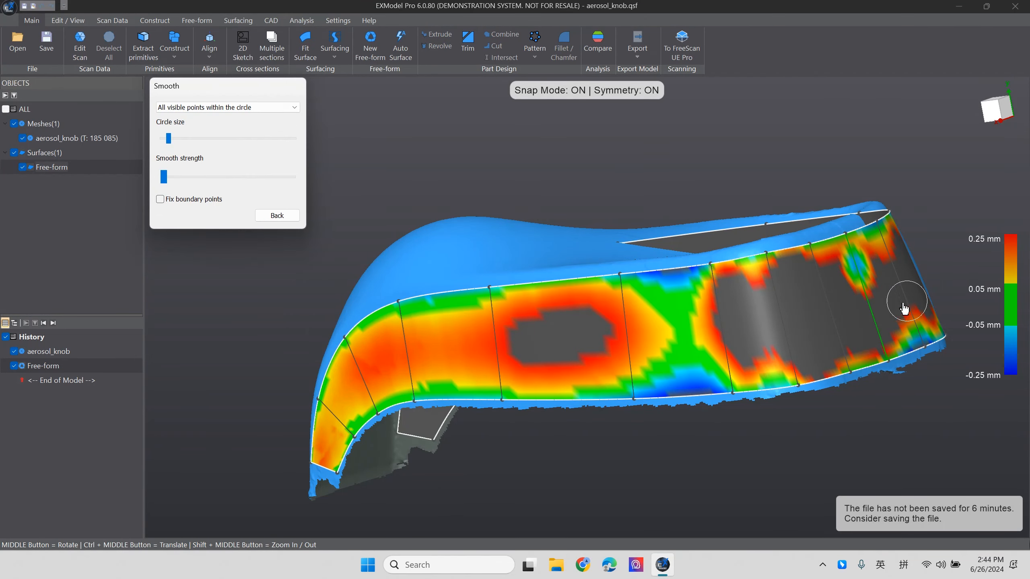
mouse_move(752, 256)
mouse_down()
mouse_move(685, 278)
mouse_move(819, 276)
mouse_move(834, 249)
mouse_move(841, 369)
mouse_move(634, 408)
mouse_move(530, 396)
mouse_move(466, 414)
mouse_move(334, 418)
mouse_up()
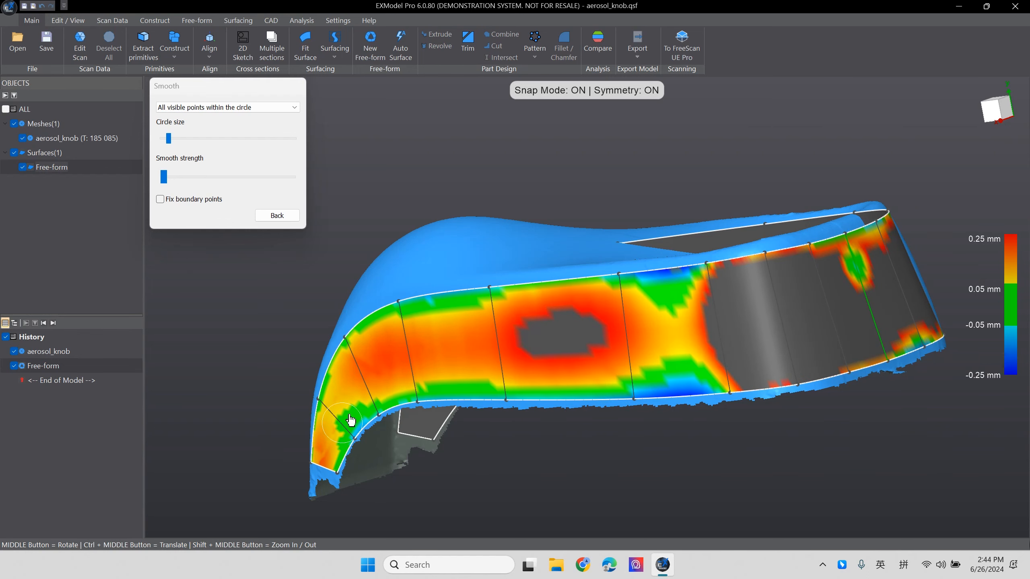
middle_drag(345, 422, 435, 345)
mouse_move(435, 346)
mouse_down()
mouse_move(351, 352)
mouse_move(476, 299)
mouse_up()
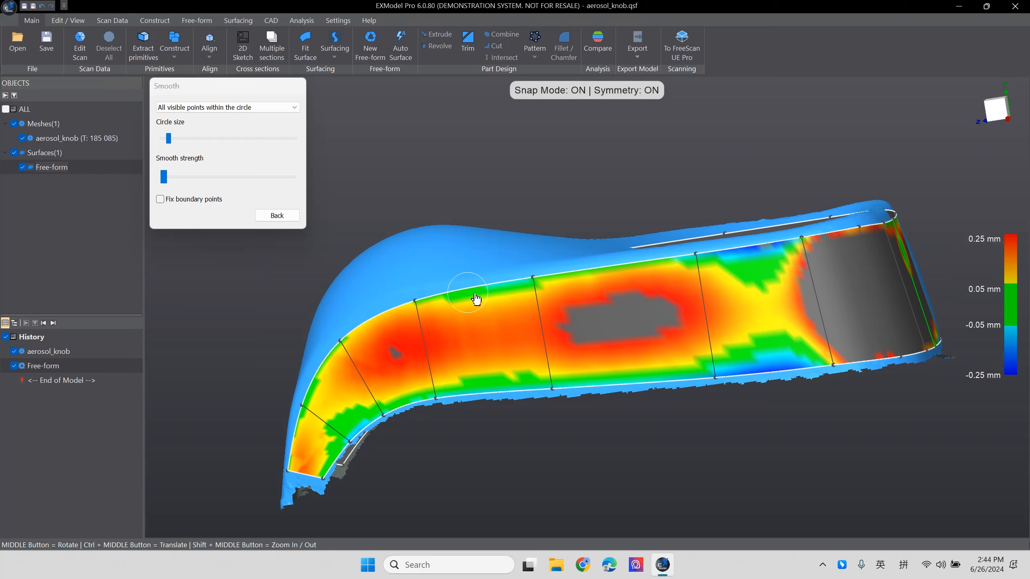
click(291, 219)
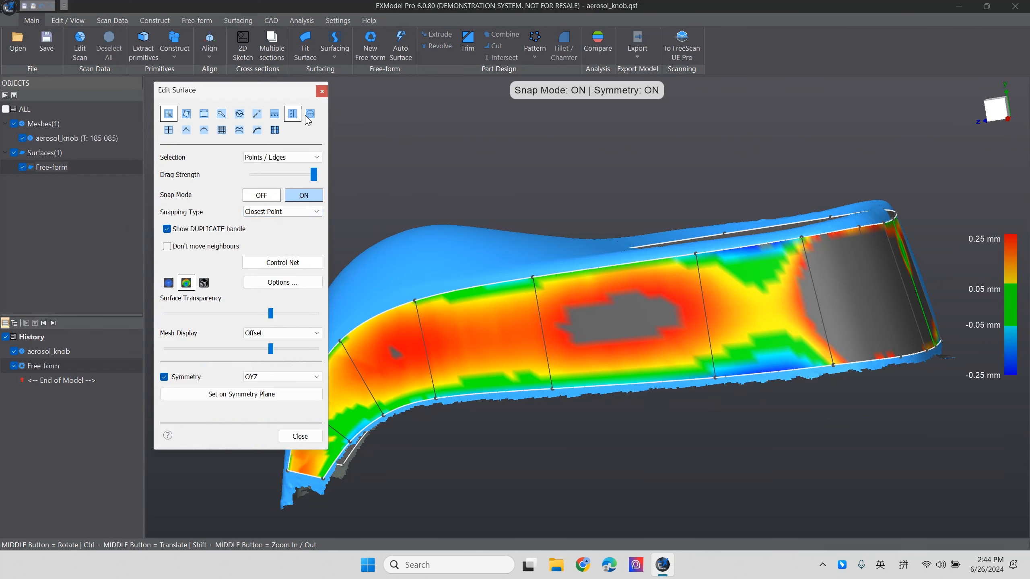
Subdivide the free-form surface's patches twice, checking the deviation from both sides after the first subdivision
click(222, 130)
middle_drag(814, 279, 671, 288)
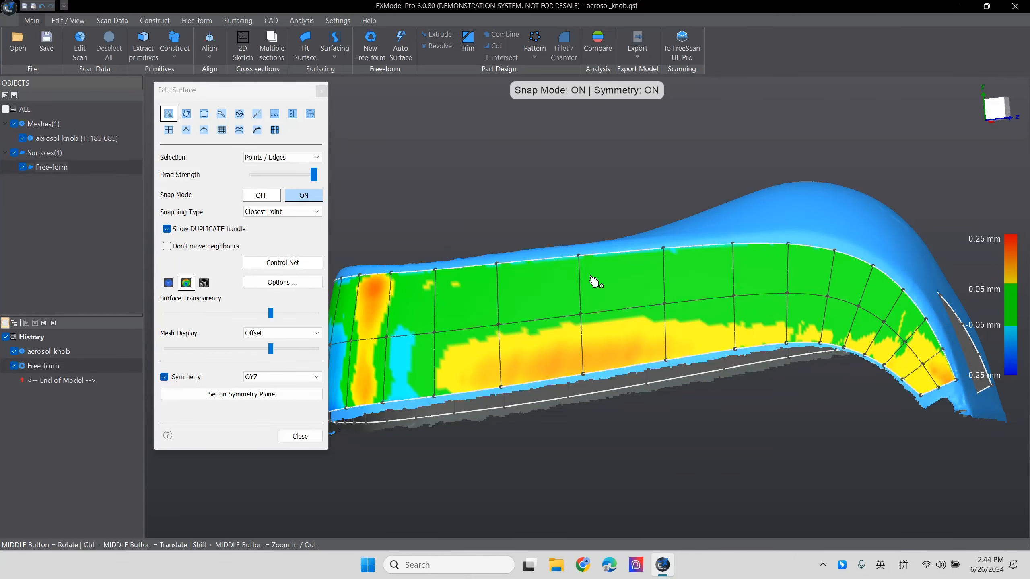
middle_drag(567, 352, 624, 339)
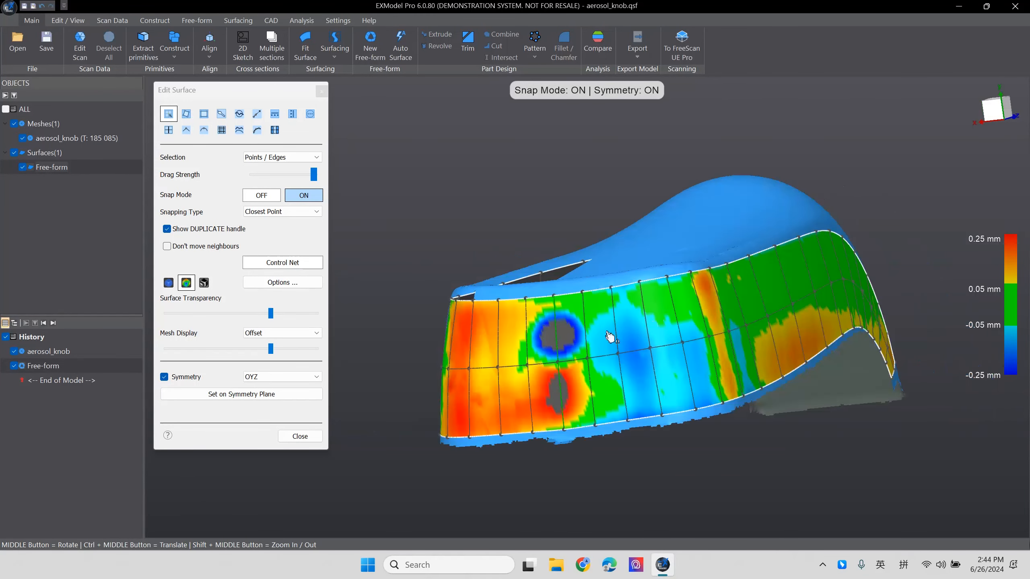
middle_drag(700, 357, 715, 278)
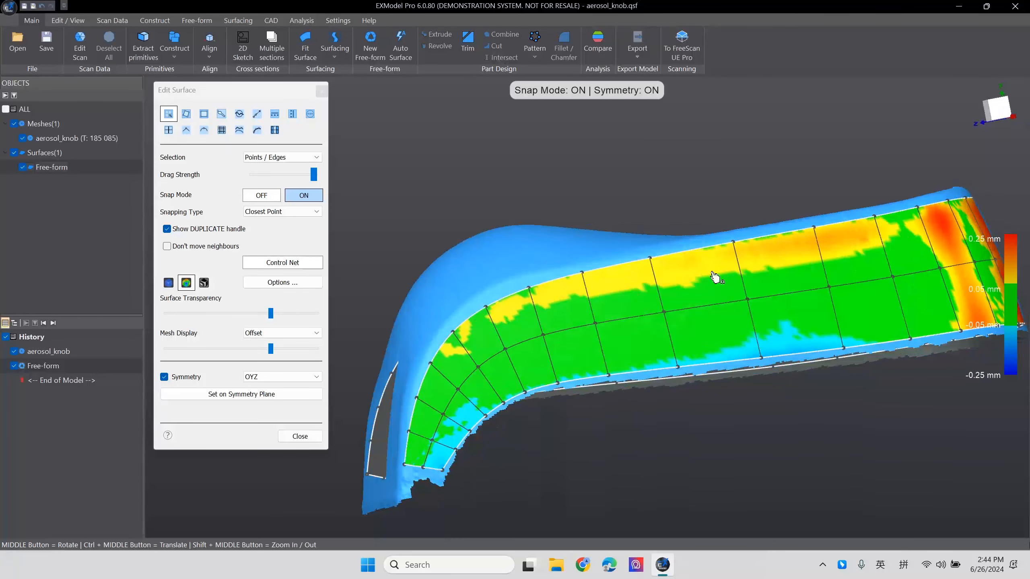
click(221, 130)
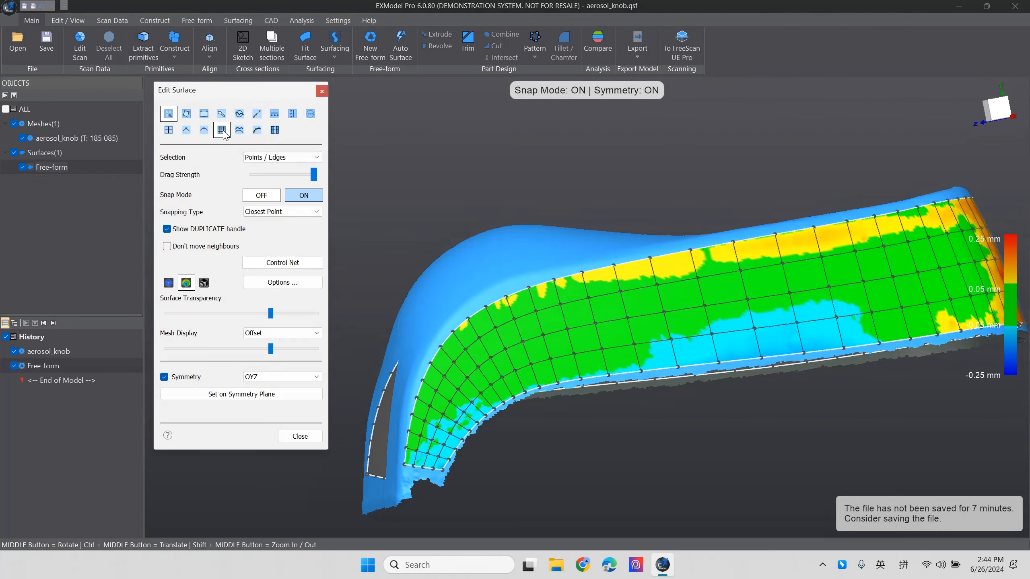
Examine the refined surface's deviation map along both side walls, the end face around the dimple and the underside
middle_drag(753, 279, 651, 289)
mouse_move(643, 330)
middle_down()
mouse_move(725, 280)
mouse_move(434, 277)
mouse_move(685, 273)
mouse_move(740, 337)
mouse_move(628, 286)
middle_up()
middle_drag(718, 298, 717, 223)
middle_drag(711, 260, 821, 277)
scroll(763, 247, up, 3)
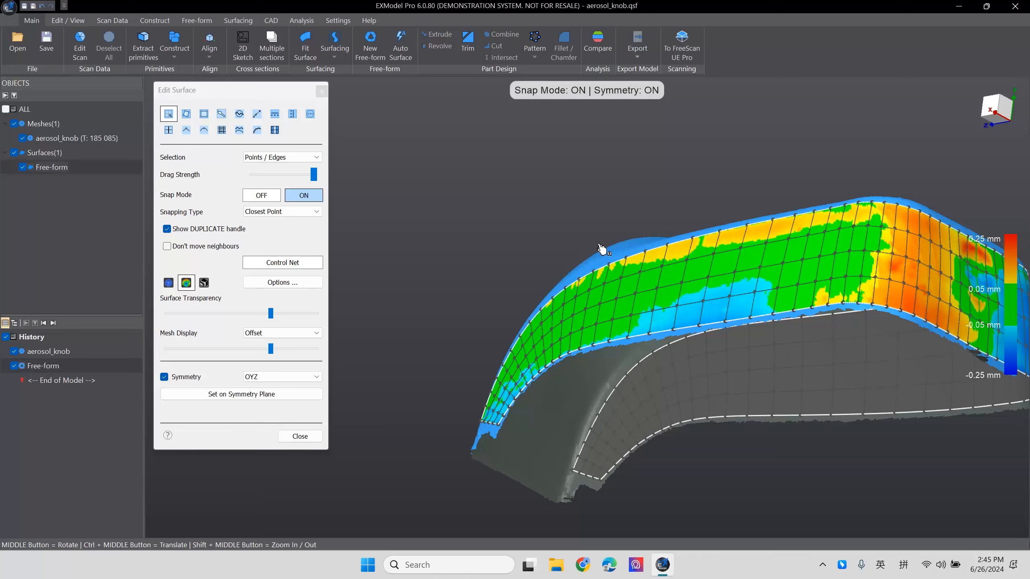
middle_drag(781, 275, 754, 276)
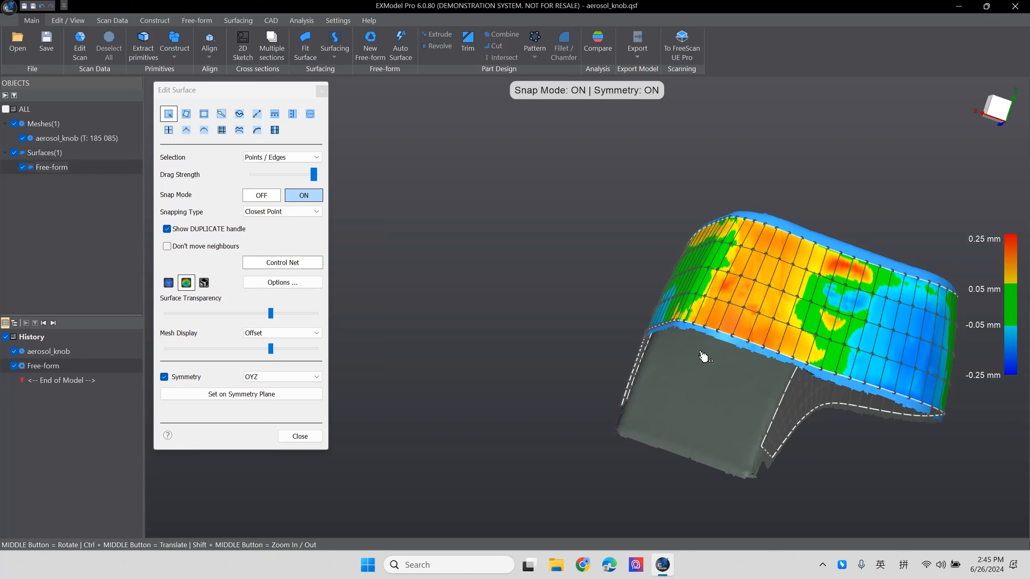
scroll(665, 365, down, 3)
scroll(735, 349, up, 3)
middle_drag(823, 333, 714, 394)
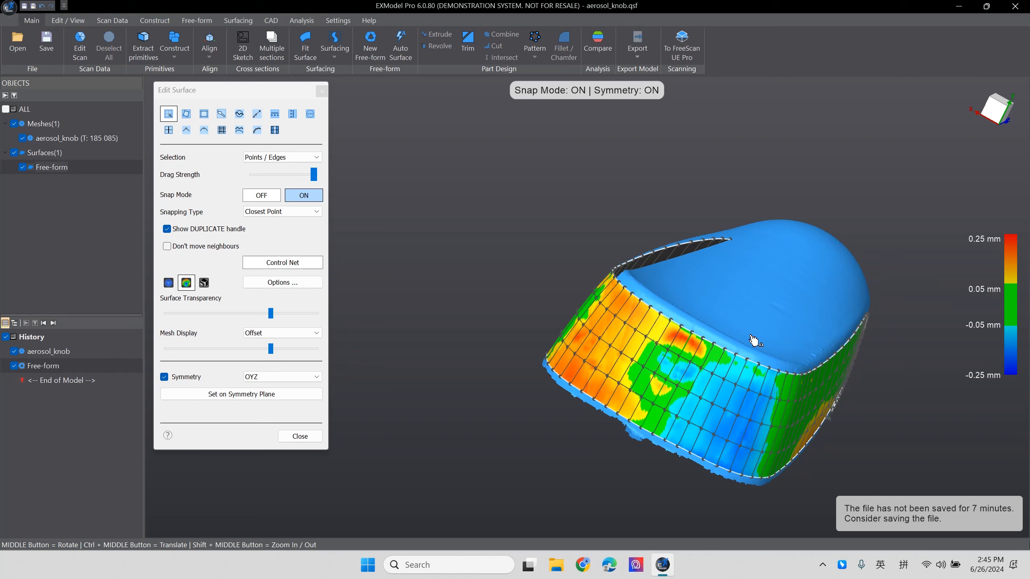
middle_drag(762, 398, 641, 380)
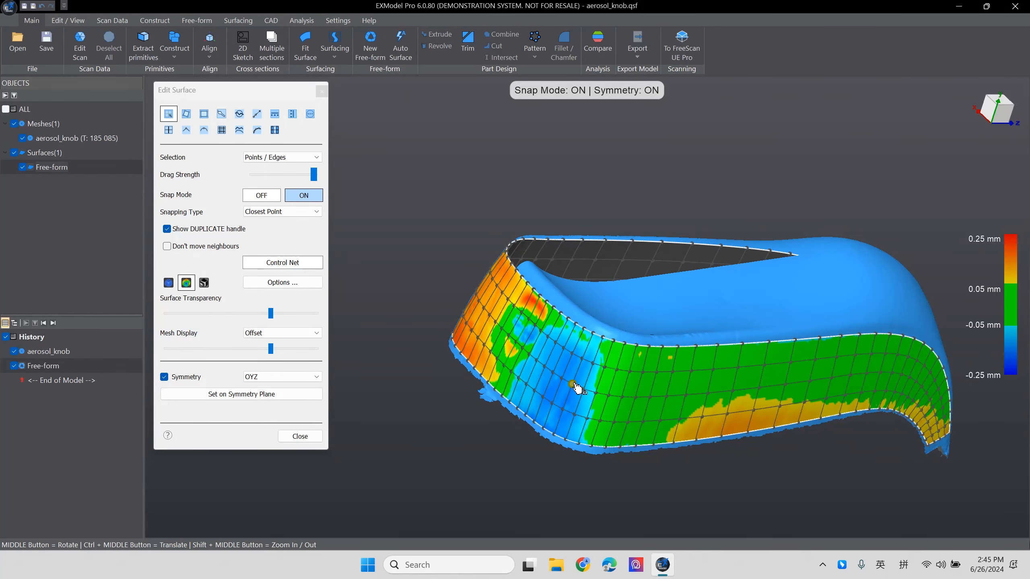
middle_drag(845, 392, 791, 341)
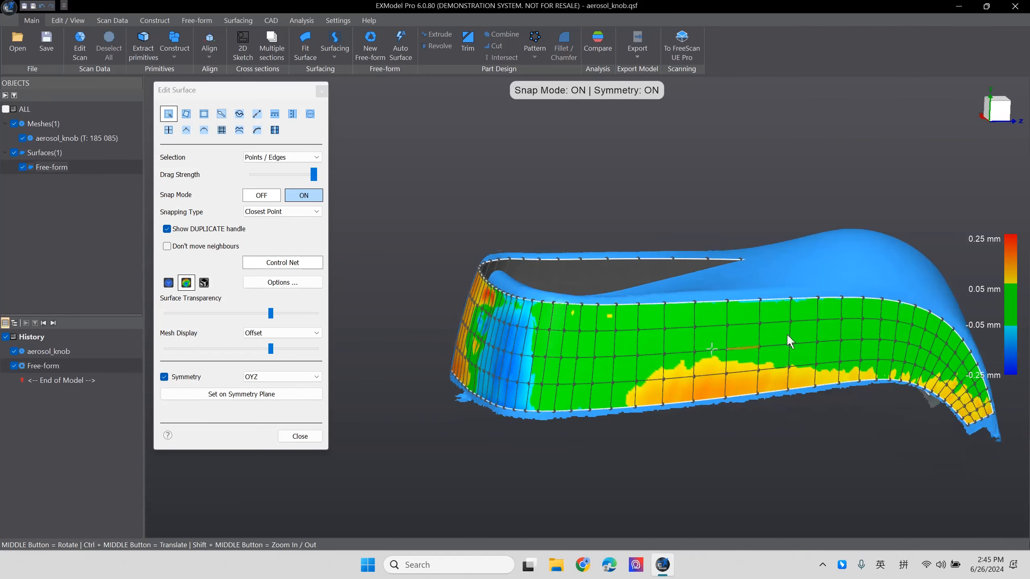
Finish surface editing, select the free-form surface and review it against the mesh from several sides
click(314, 438)
middle_drag(690, 396, 613, 357)
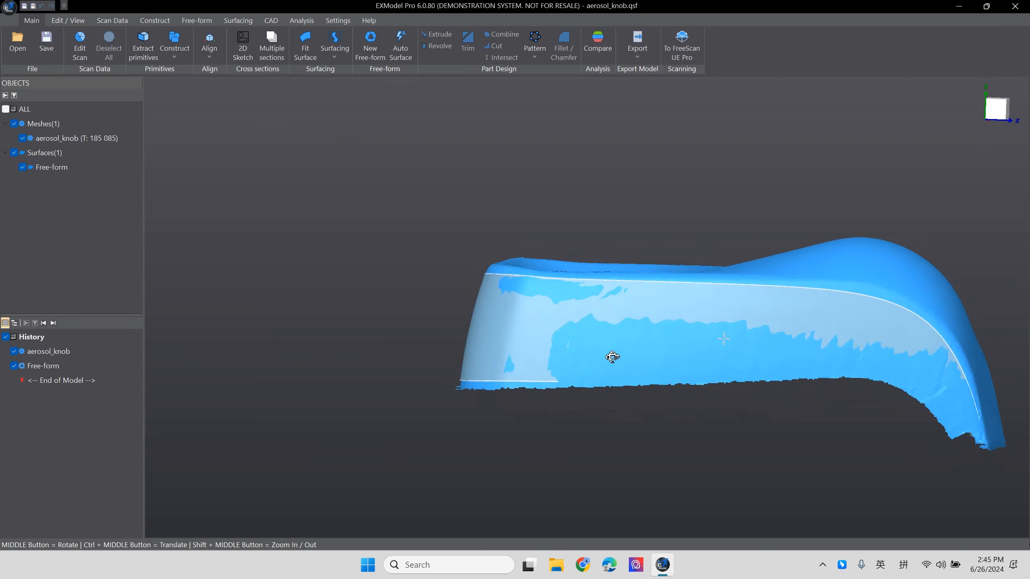
click(551, 329)
middle_drag(748, 313, 618, 370)
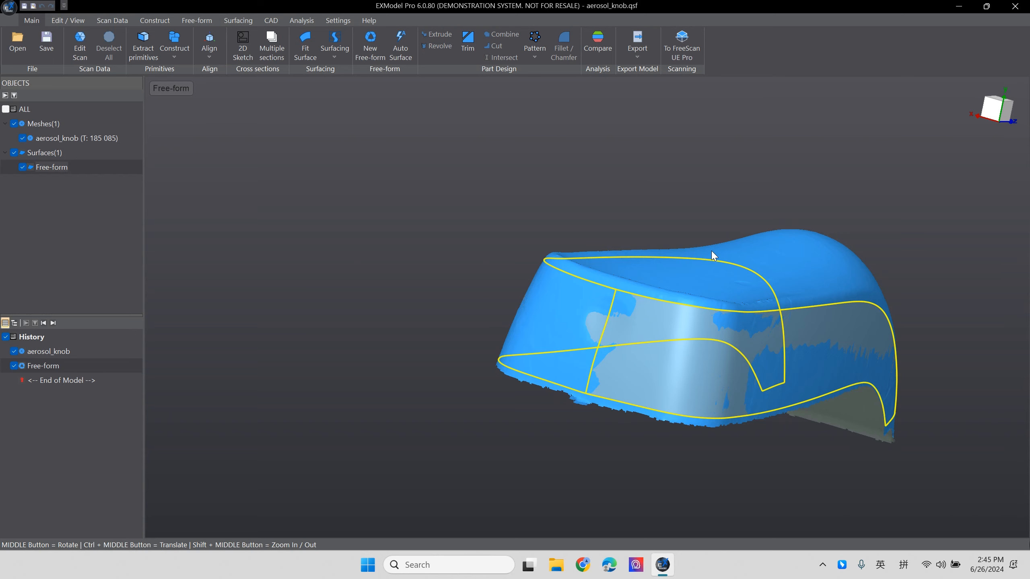
scroll(304, 381, down, 4)
scroll(433, 381, up, 6)
mouse_move(476, 374)
middle_down()
mouse_move(580, 375)
mouse_move(471, 301)
mouse_move(710, 425)
mouse_move(942, 252)
mouse_move(892, 281)
mouse_move(823, 286)
middle_up()
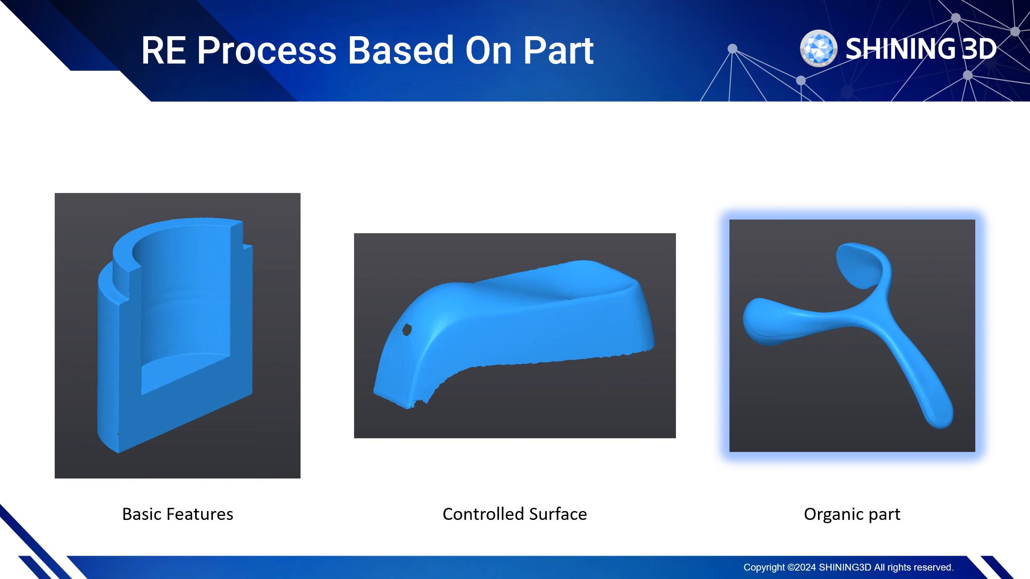
key(Right)
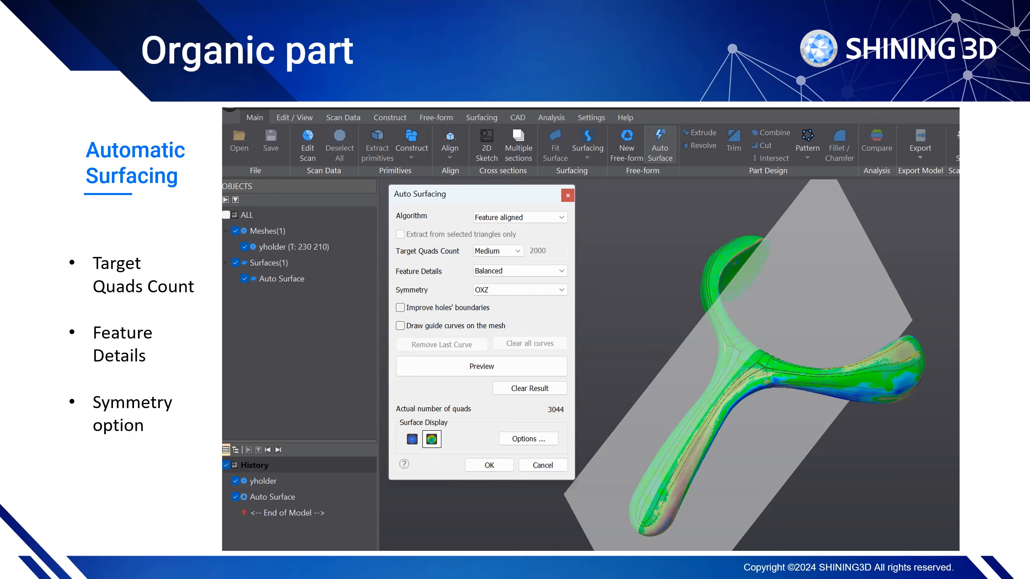
Switch back to EXModel and open the Y shape holder example without saving the changes to aerosol_knob.qsf
key(alt+Tab)
key(ctrl+super+Right)
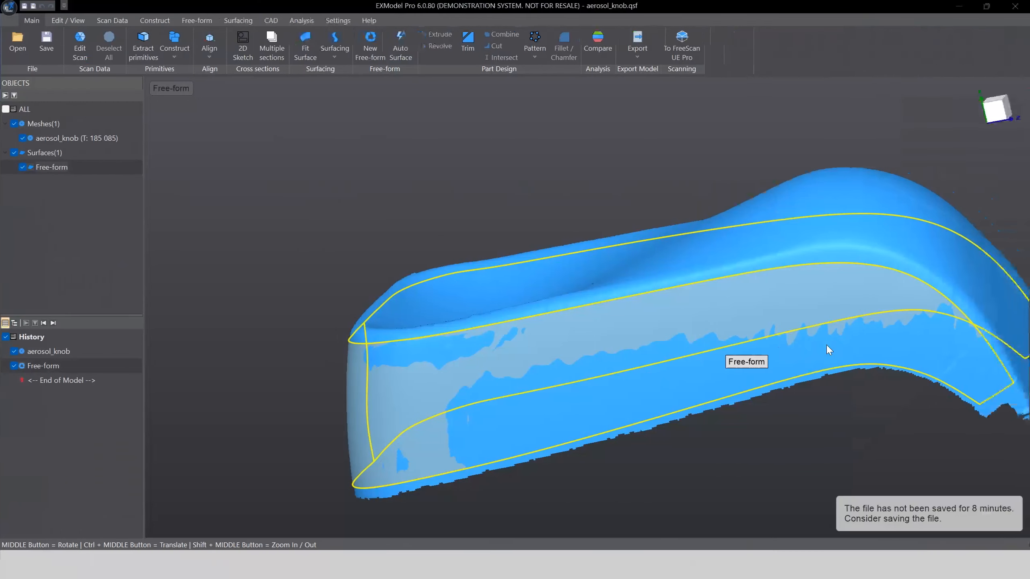
click(368, 20)
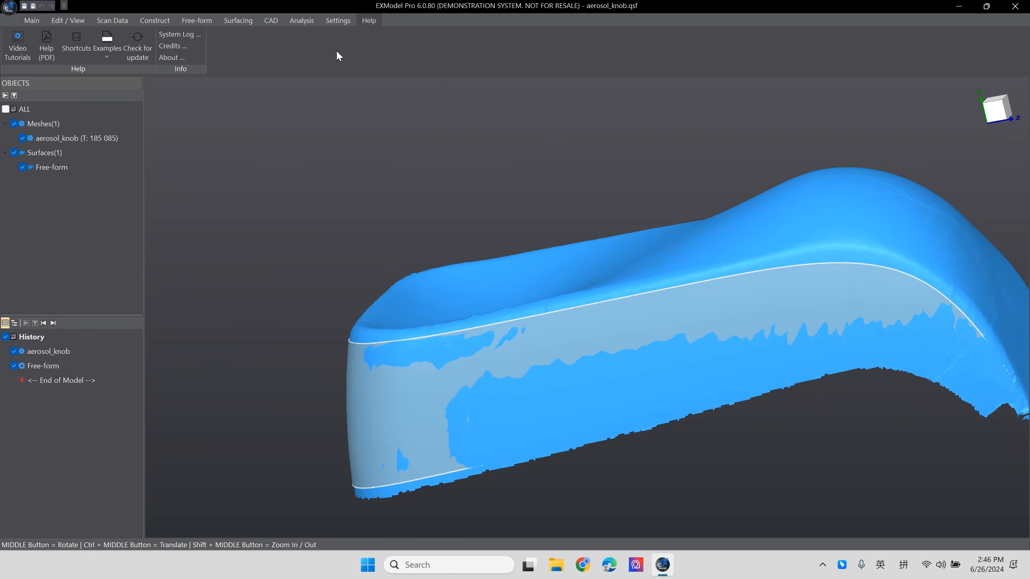
click(109, 59)
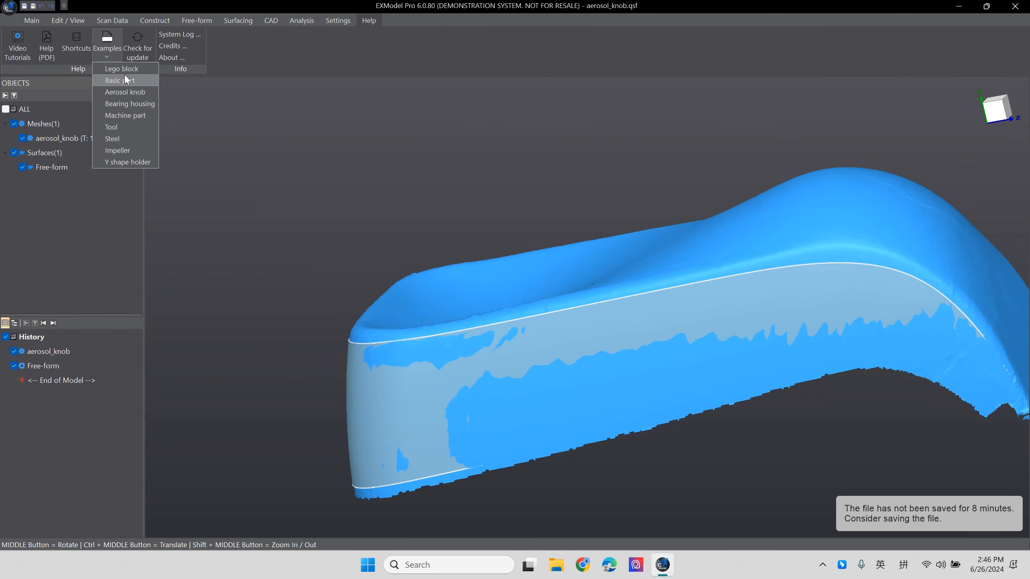
click(146, 162)
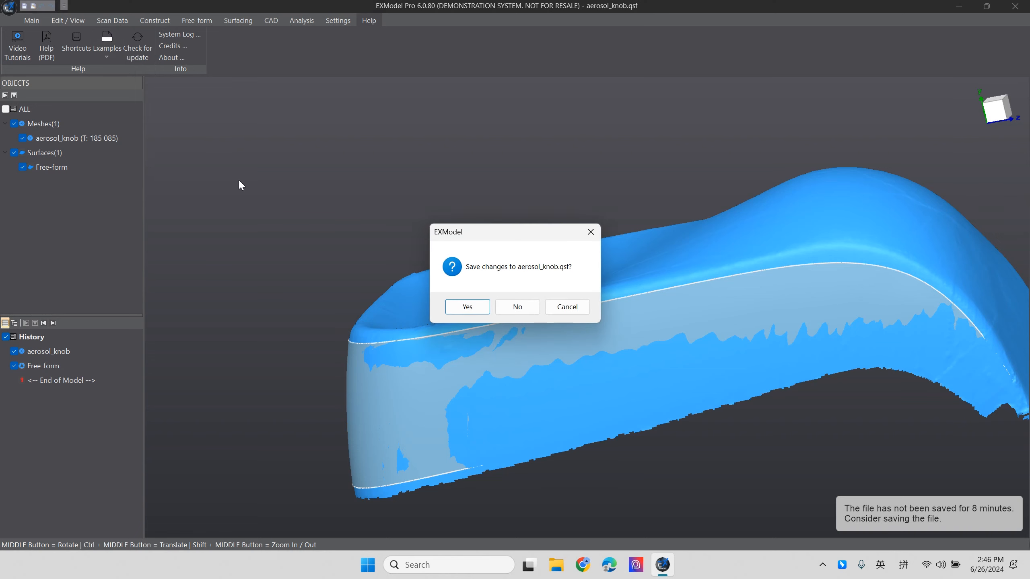
click(518, 308)
Inspect the yholder mesh from several sides and start Auto Surface on it
middle_drag(616, 312, 543, 336)
mouse_move(969, 113)
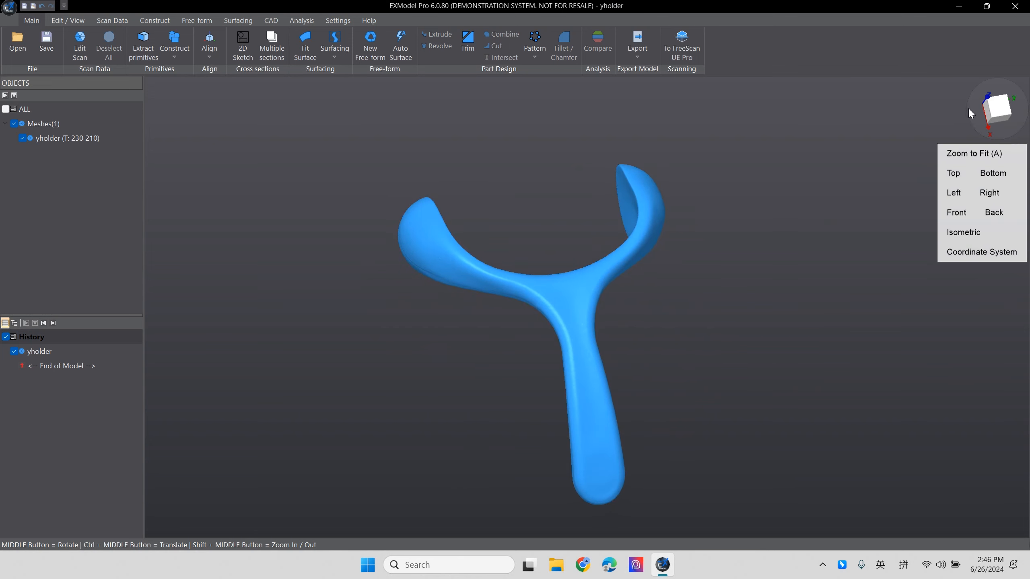
middle_drag(726, 375, 852, 255)
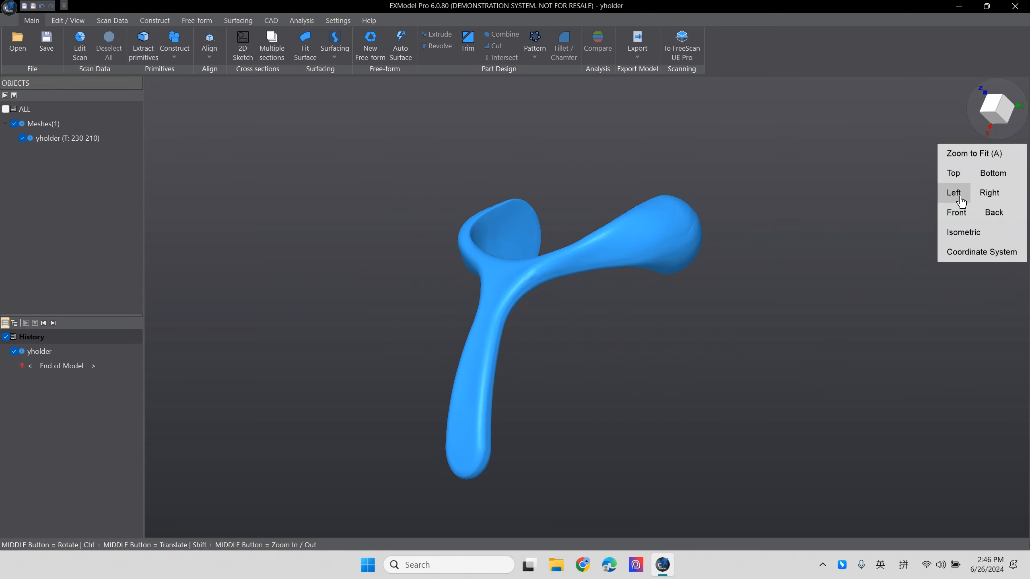
click(965, 174)
middle_drag(680, 248, 546, 170)
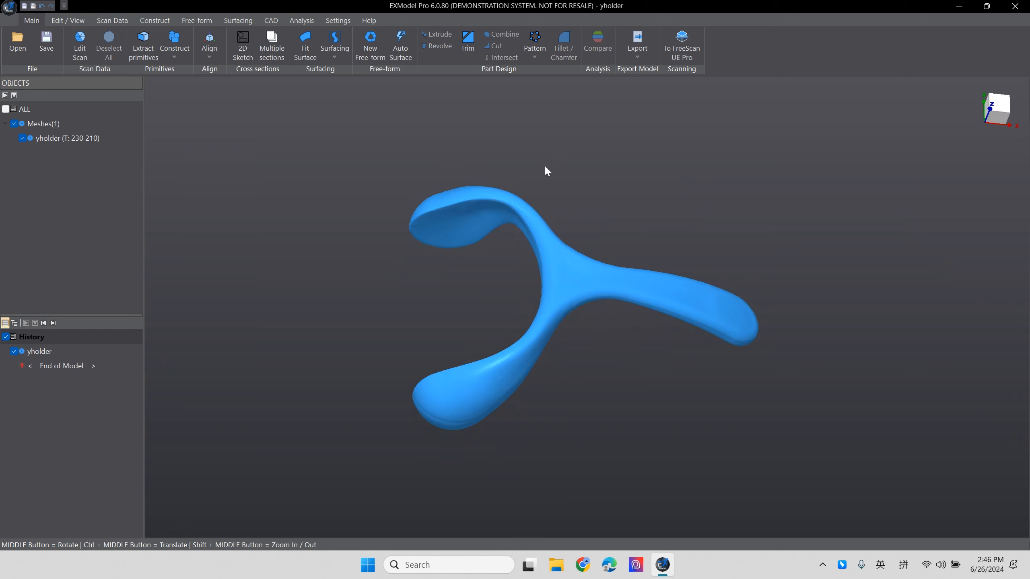
click(407, 42)
middle_drag(631, 154, 536, 223)
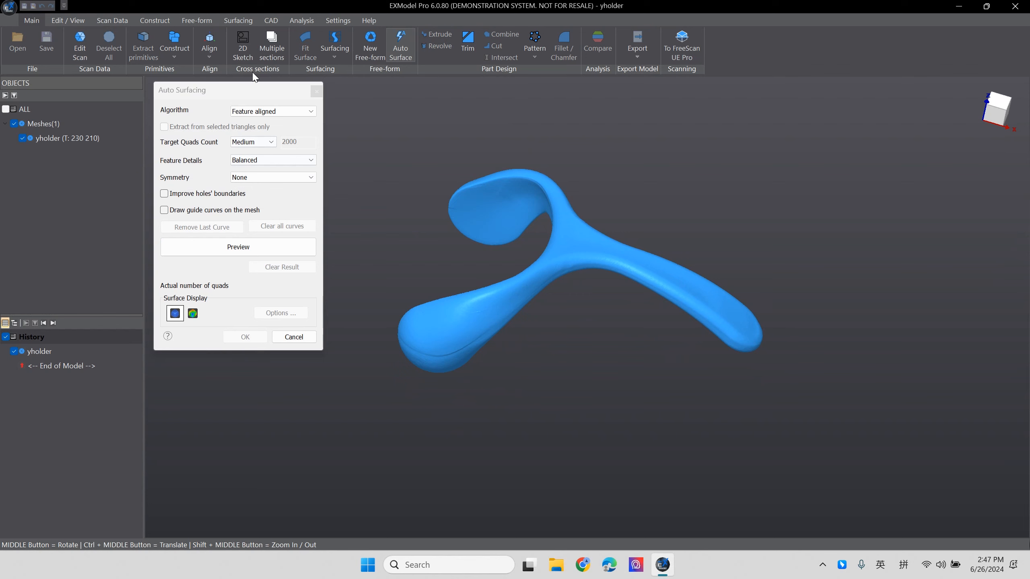
Switch the surfacing algorithm to Basic and back to Feature aligned
click(255, 112)
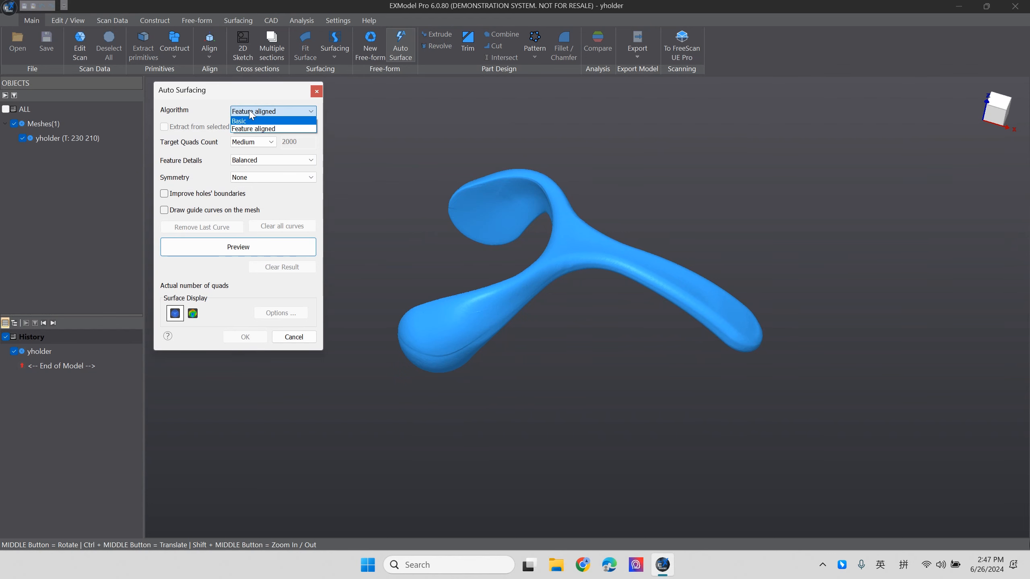
click(259, 121)
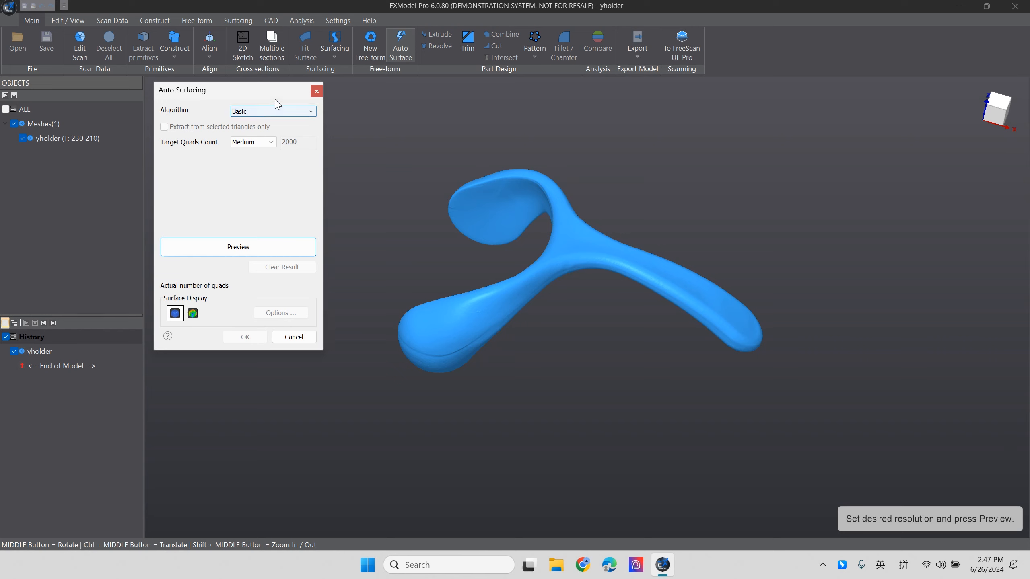
click(272, 112)
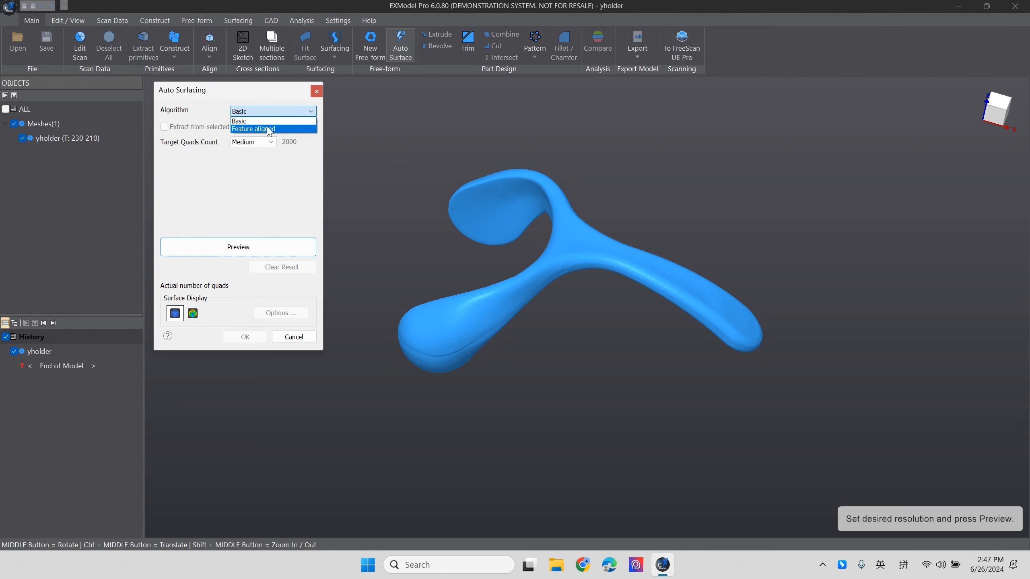
click(269, 129)
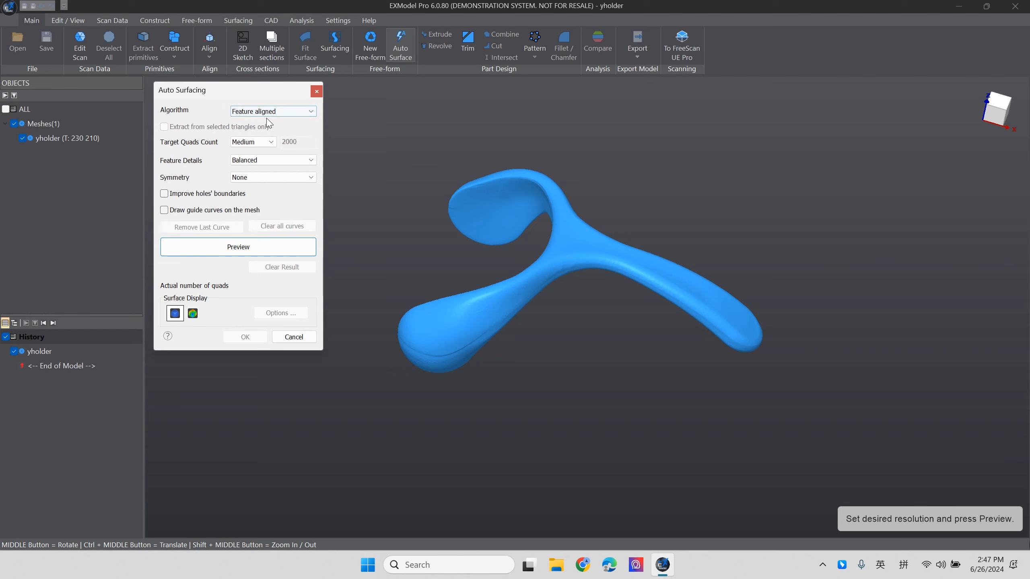
middle_drag(817, 289, 831, 306)
middle_drag(667, 292, 436, 183)
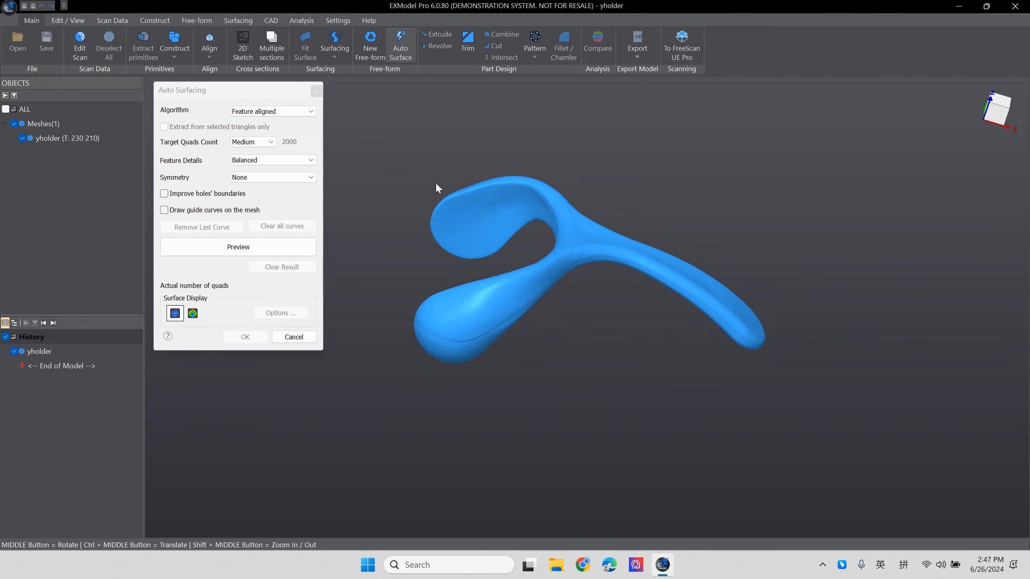
Try the Fine and Custom target quads counts, return to Medium, and keep the feature details at Balanced
click(253, 141)
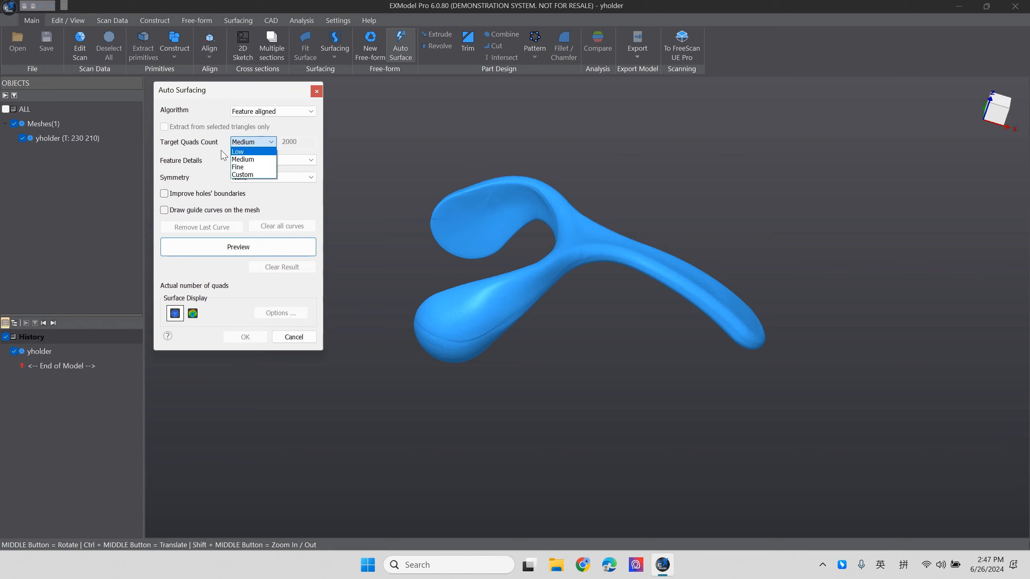
click(263, 170)
click(253, 141)
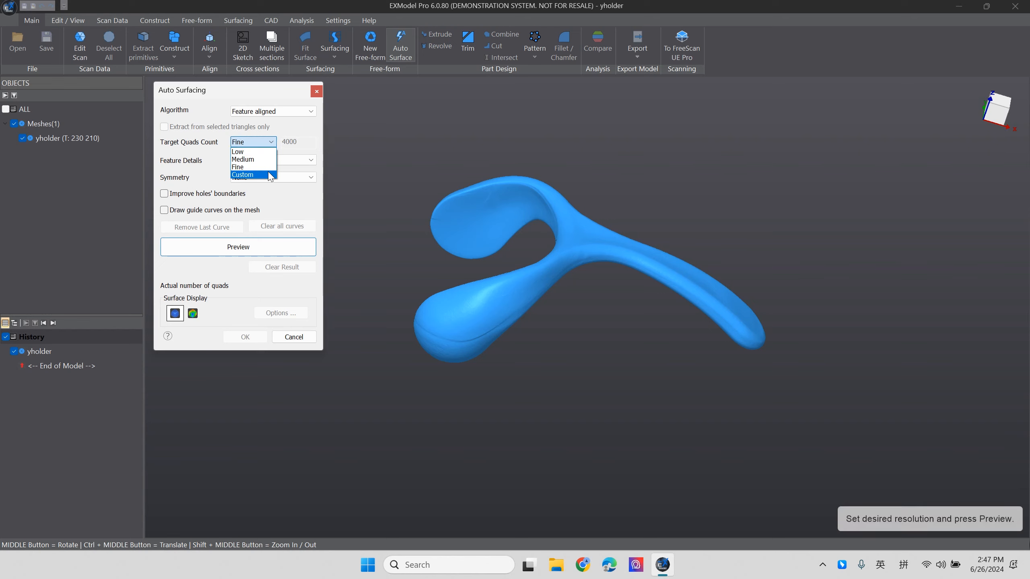
click(269, 175)
click(254, 141)
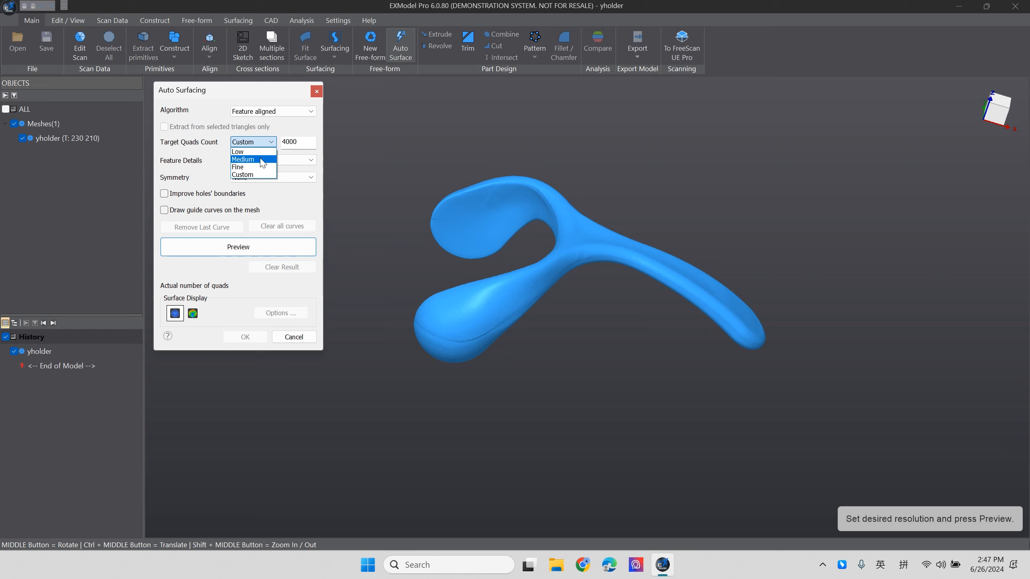
click(262, 159)
click(263, 162)
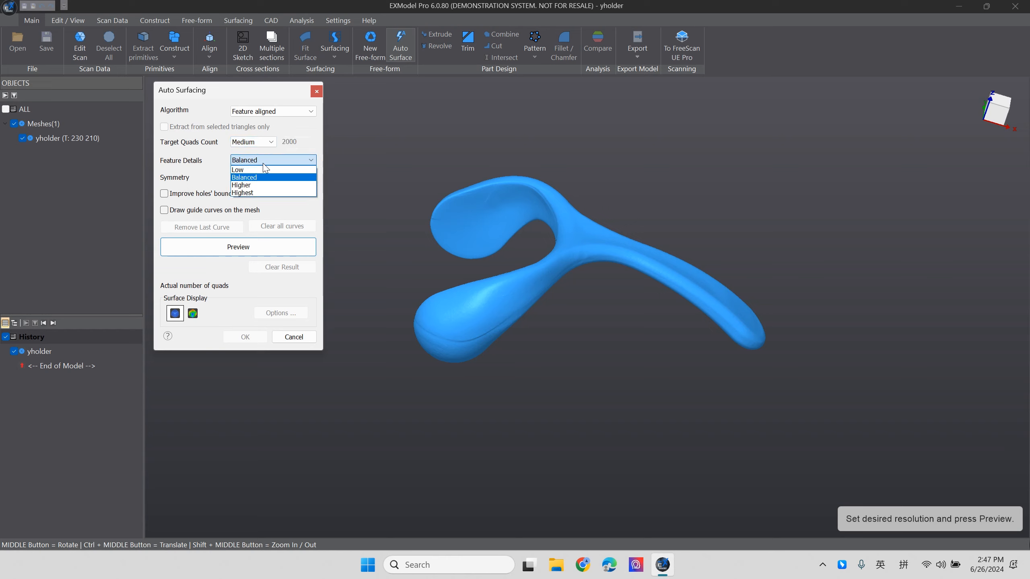
click(276, 159)
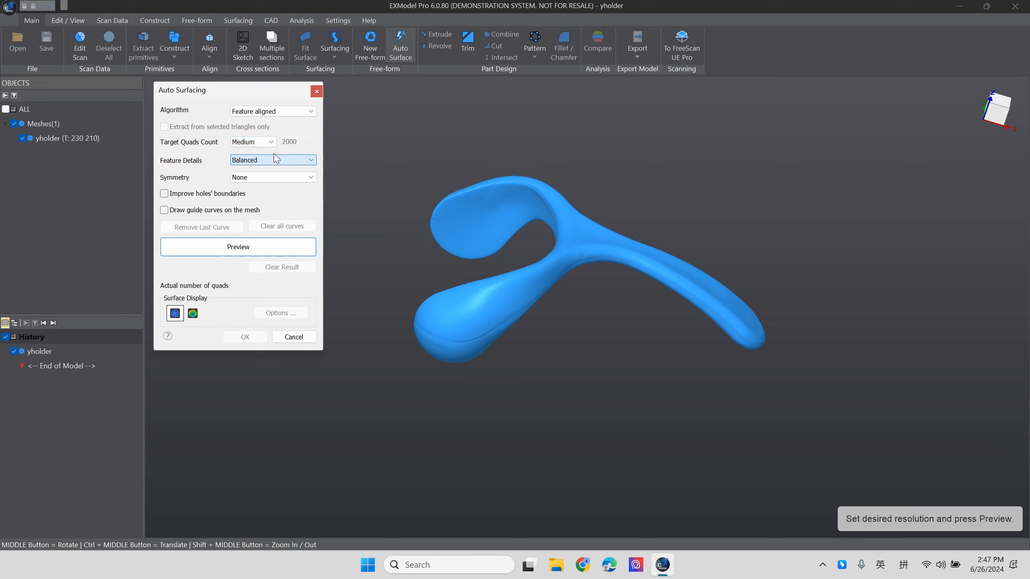
Set the surfacing symmetry to the OXZ plane and check how it divides the Y-shaped holder
click(275, 178)
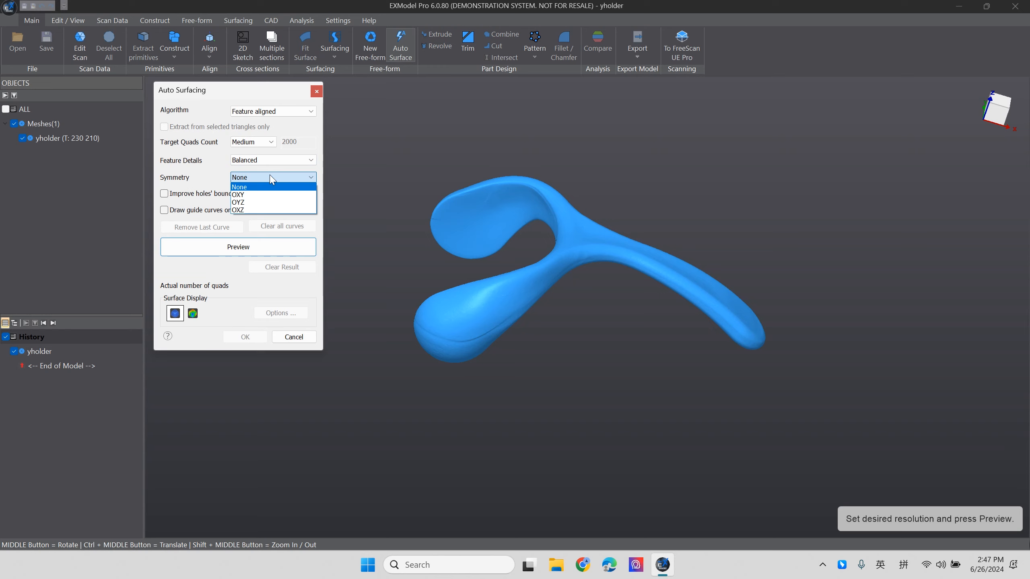
click(254, 209)
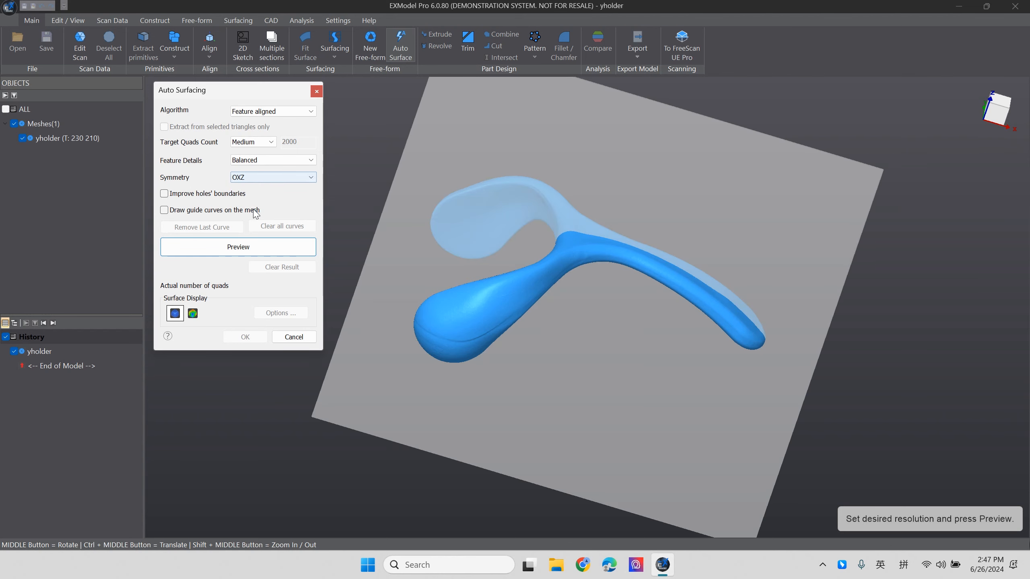
middle_drag(600, 260, 570, 289)
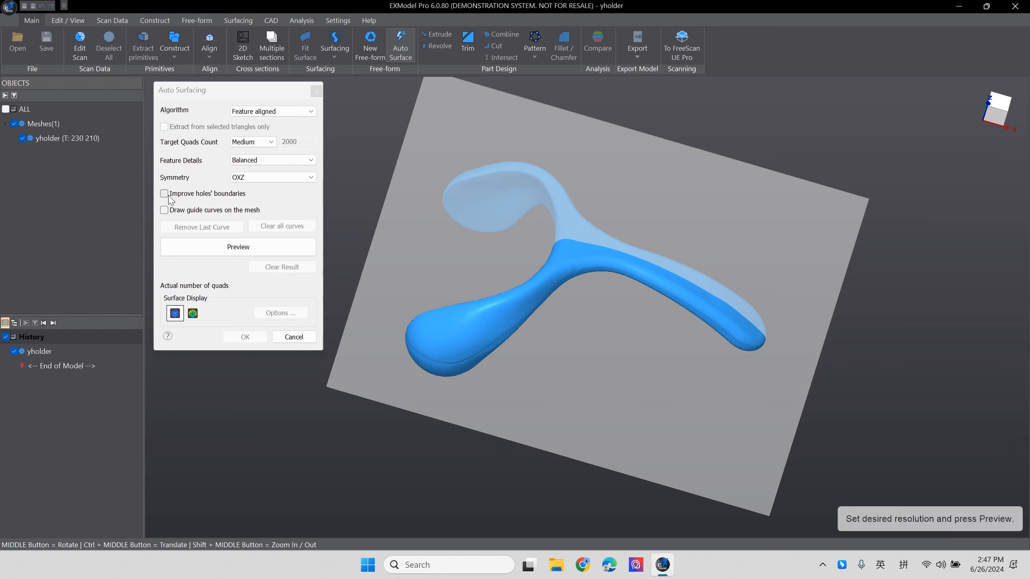
middle_drag(595, 234, 328, 289)
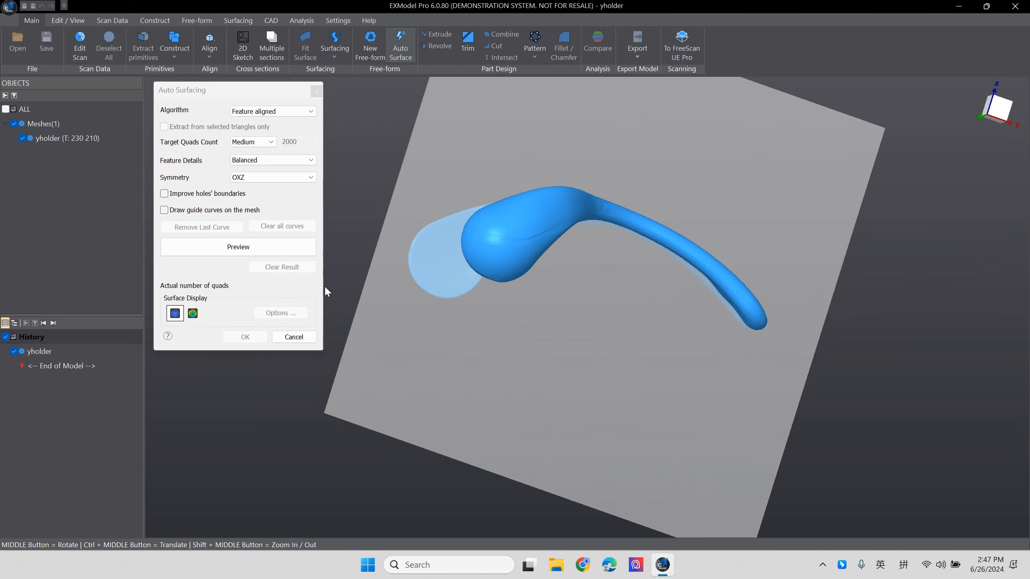
Turn on the improvement of holes' boundaries and turn it off again
click(164, 193)
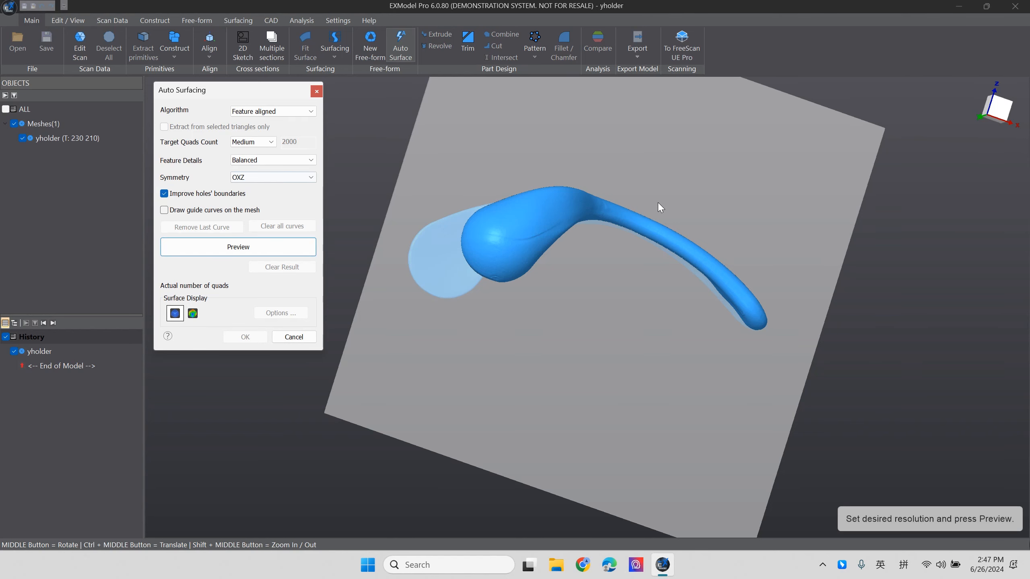
middle_drag(426, 263, 498, 381)
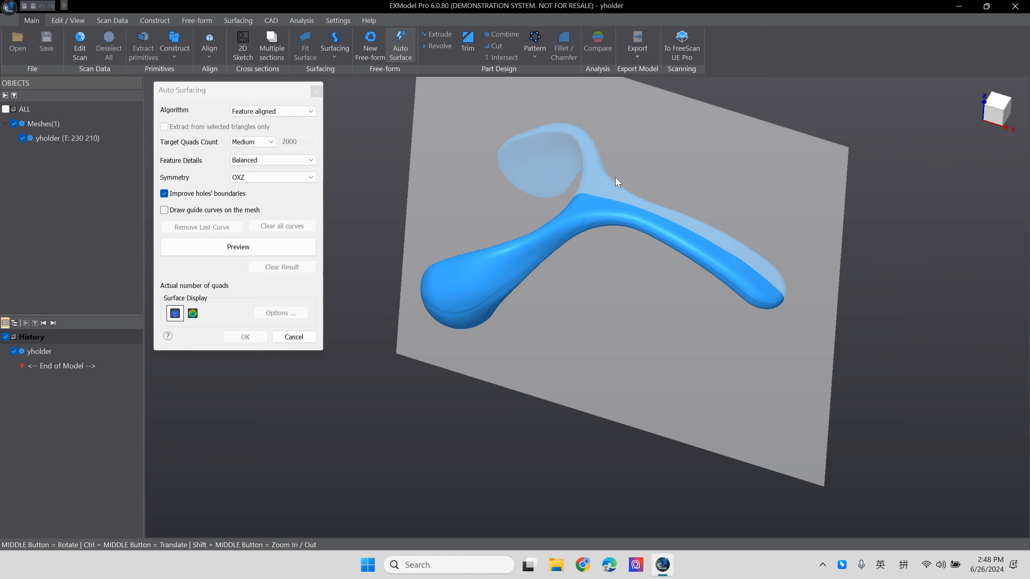
click(164, 193)
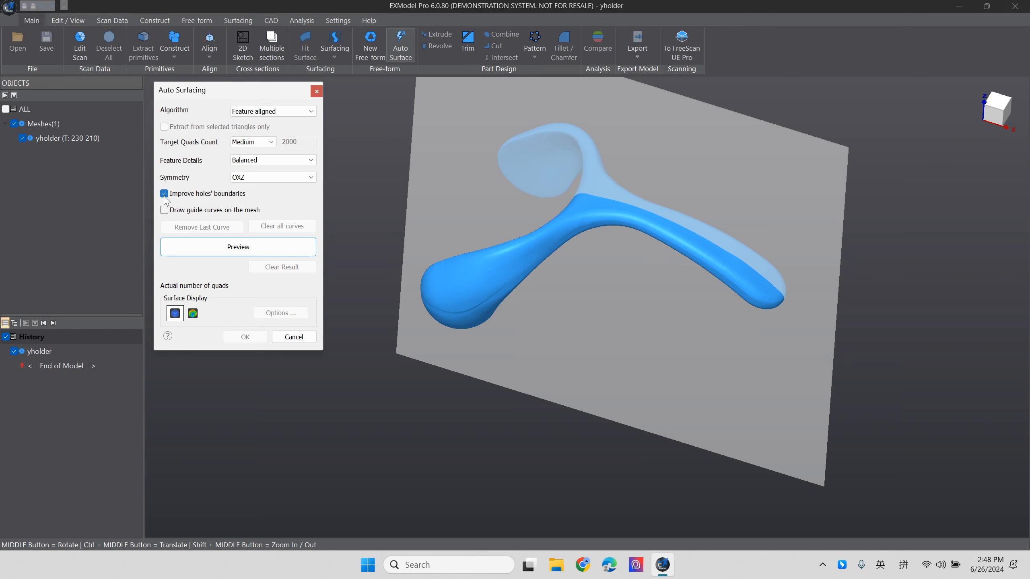
Preview the symmetric auto surface and examine its deviation map over the holder's arms and stem
click(256, 253)
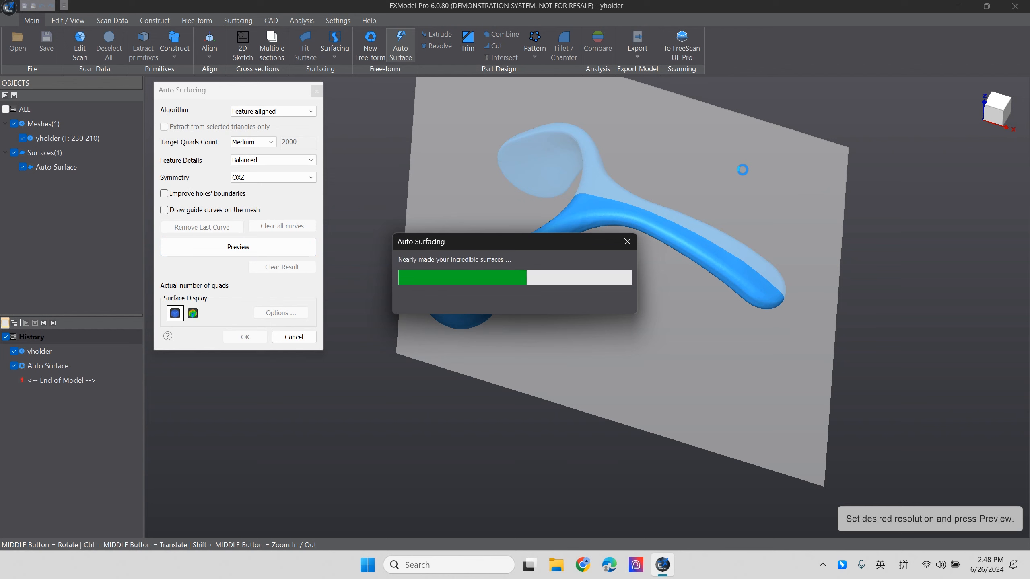
mouse_move(513, 257)
middle_down()
mouse_move(640, 488)
mouse_move(750, 240)
mouse_move(694, 354)
middle_up()
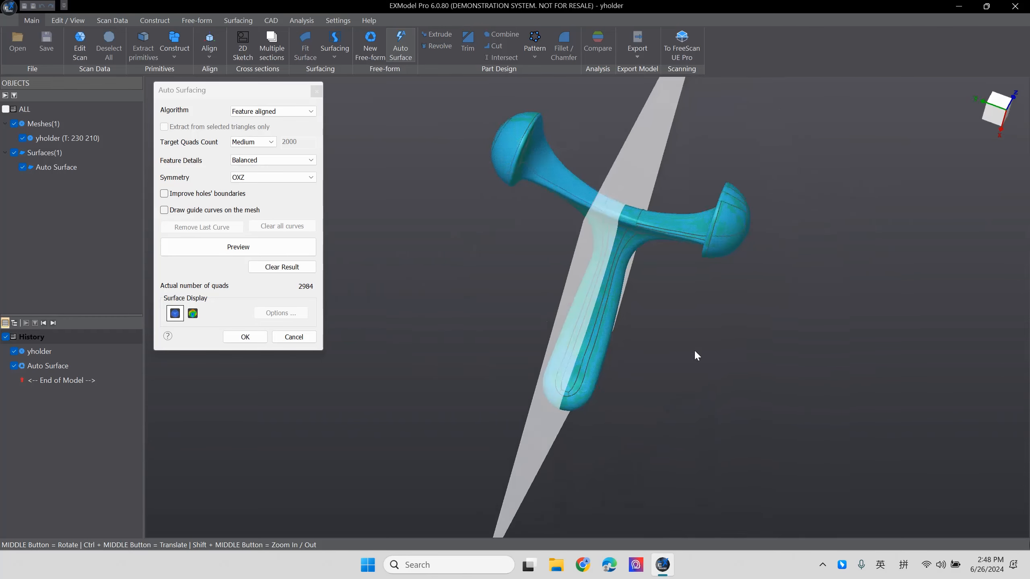
click(198, 314)
middle_drag(855, 270, 611, 243)
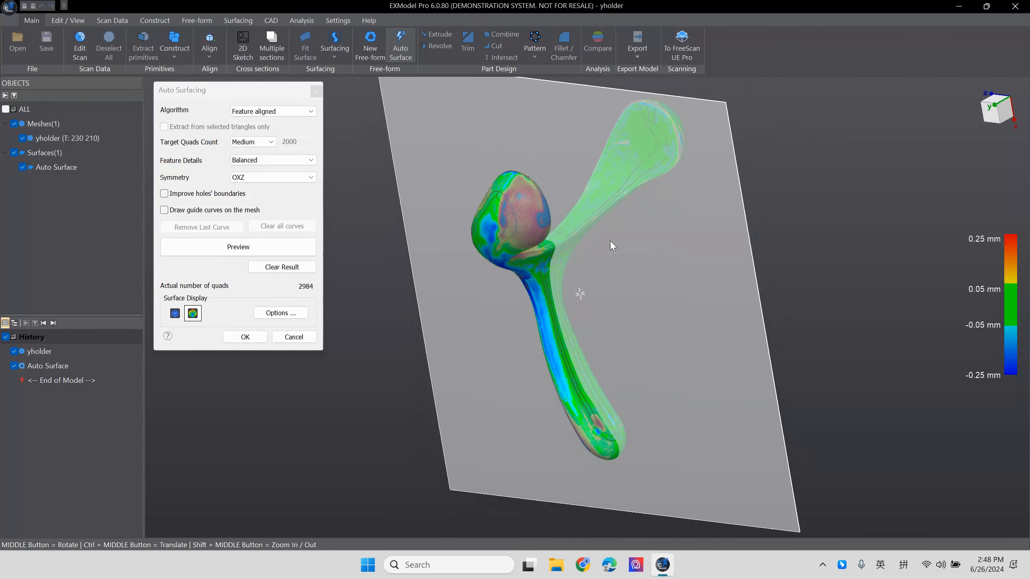
scroll(547, 216, up, 4)
scroll(614, 290, down, 3)
middle_drag(614, 291, 542, 228)
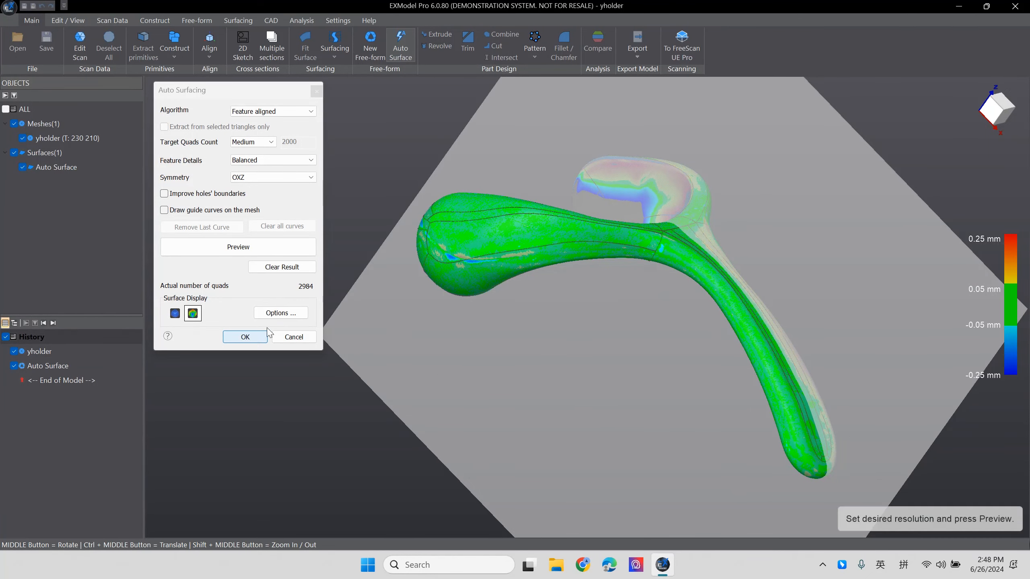
middle_drag(689, 285, 466, 332)
Accept the auto surface and review its patch layout against the yholder mesh
click(243, 337)
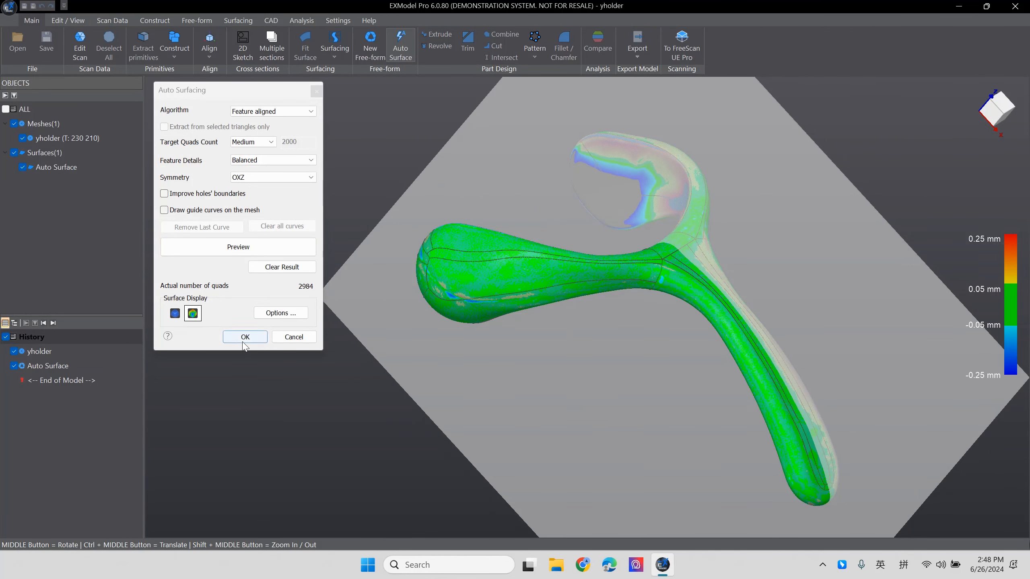
middle_drag(692, 276, 485, 335)
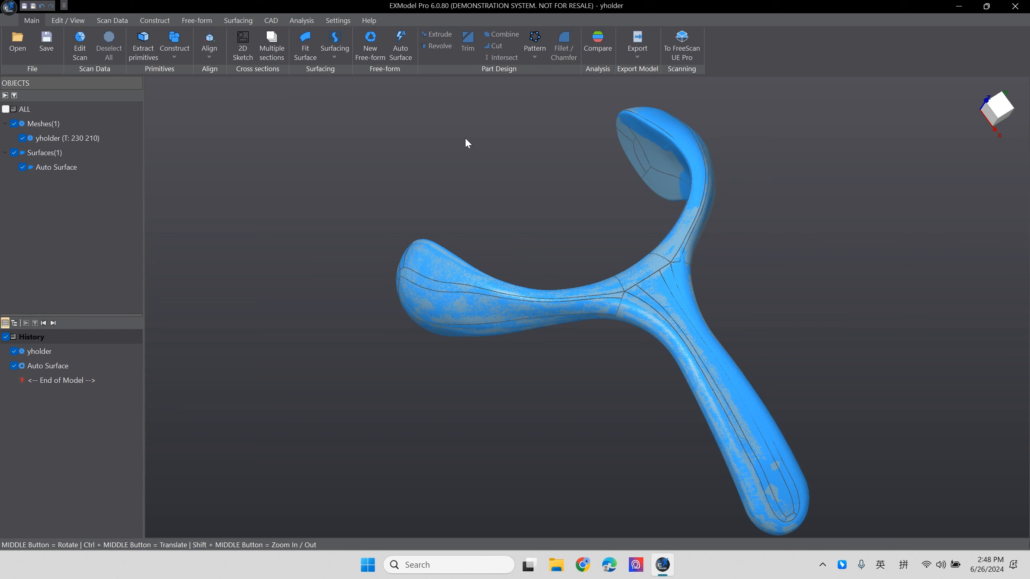
scroll(626, 326, down, 5)
scroll(660, 351, up, 4)
mouse_move(717, 380)
middle_down()
mouse_move(779, 266)
mouse_move(640, 286)
mouse_move(533, 345)
mouse_move(615, 302)
mouse_move(662, 150)
middle_up()
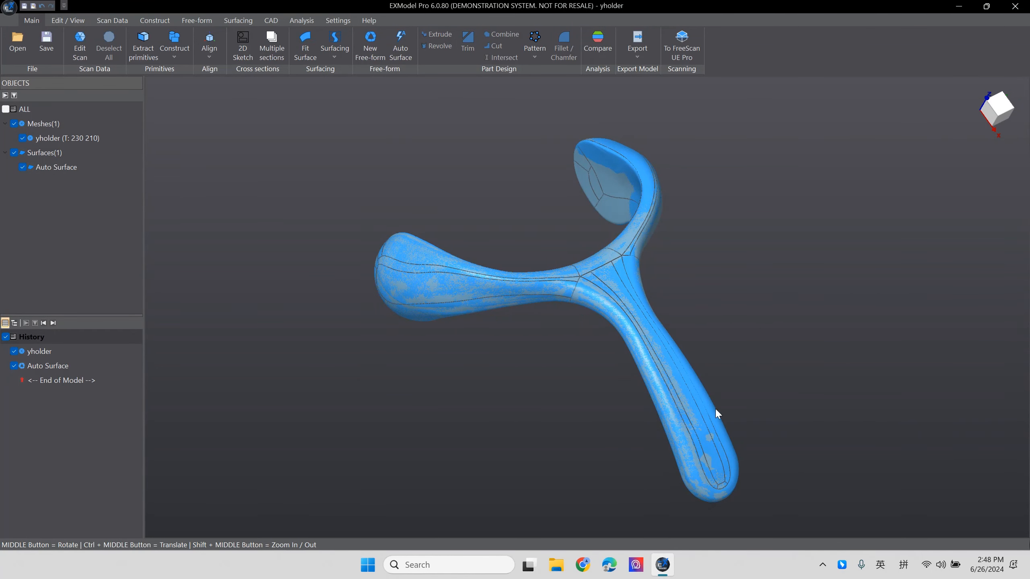